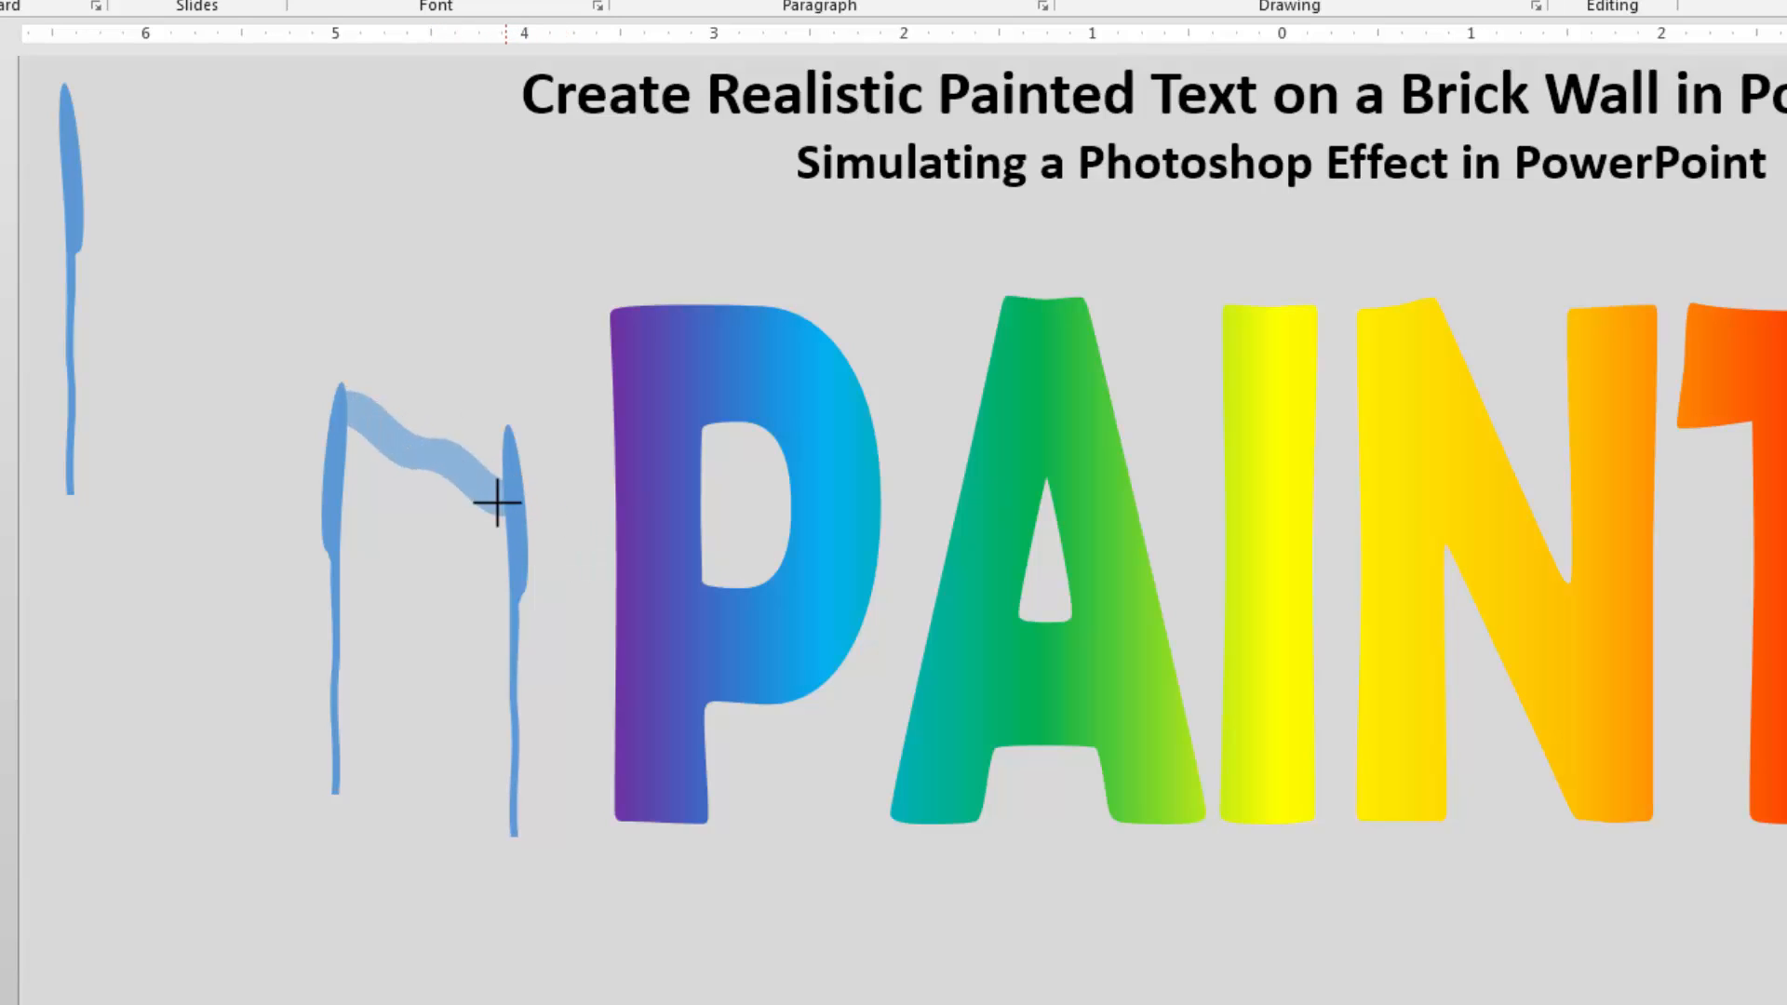
Fit the wavy band between the upper parts of the two paint drips so that it bridges them.
drag(497, 503, 510, 510)
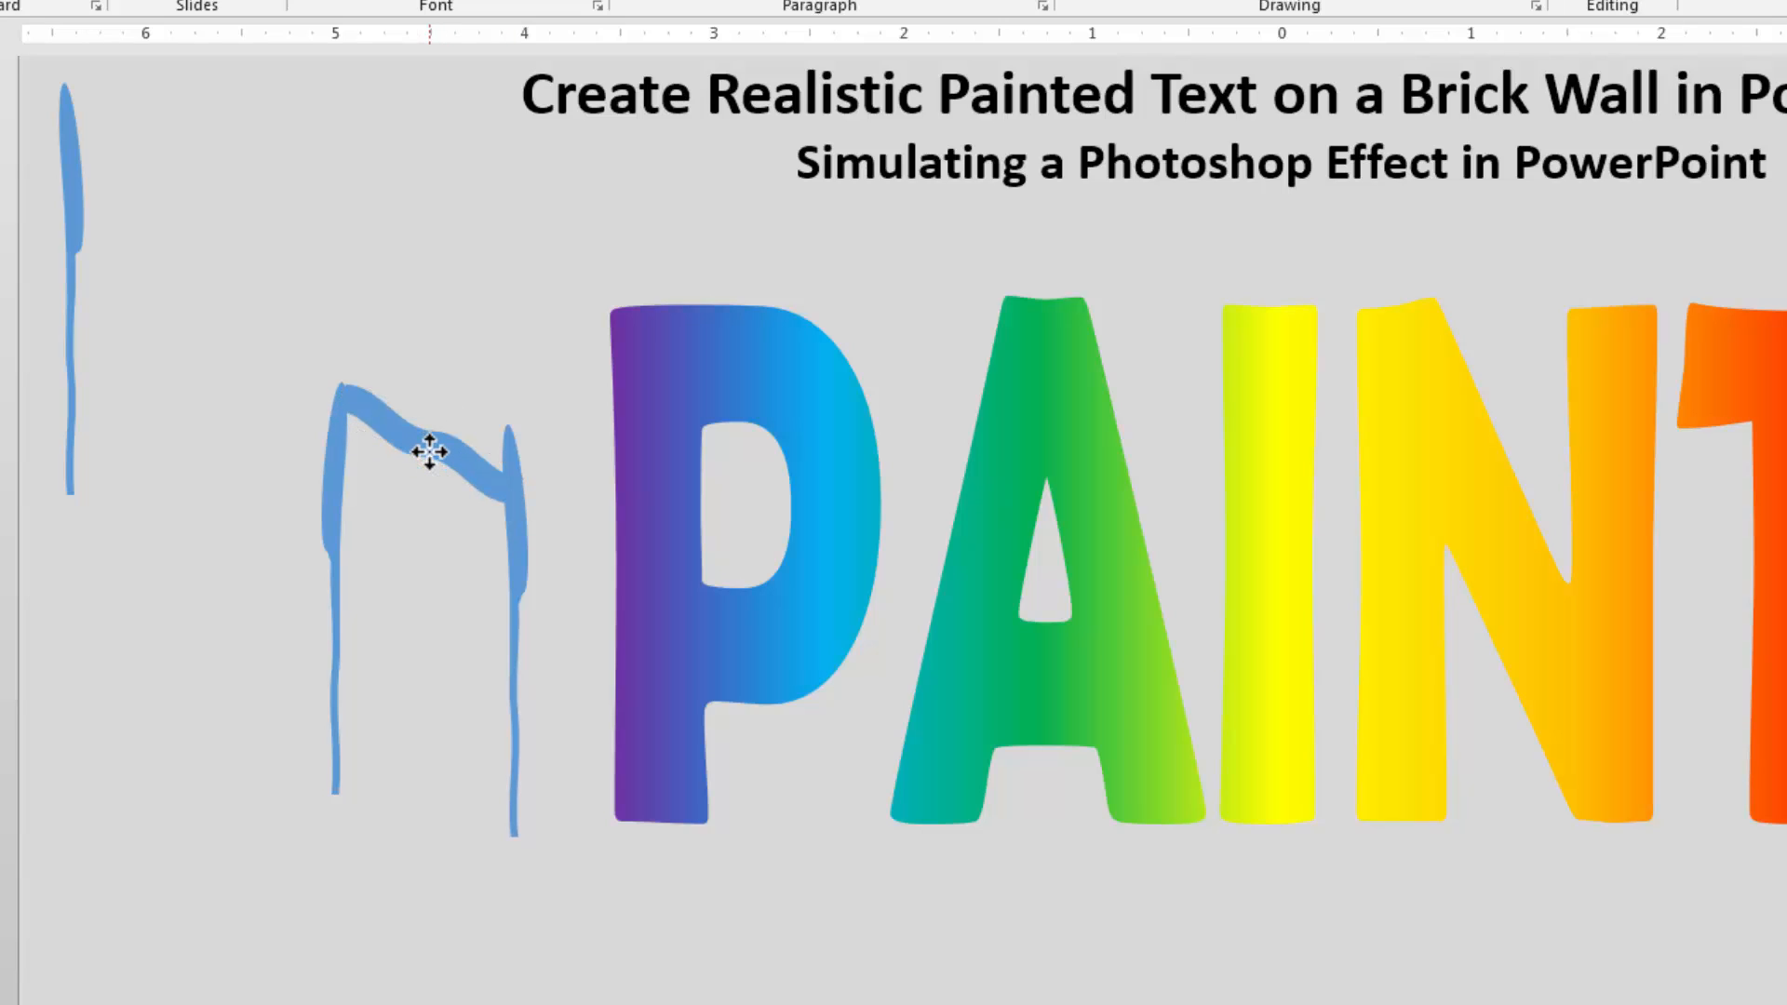
mouse_move(429, 452)
mouse_down()
mouse_move(410, 457)
mouse_move(418, 491)
mouse_move(398, 483)
mouse_move(440, 457)
mouse_up()
click(392, 474)
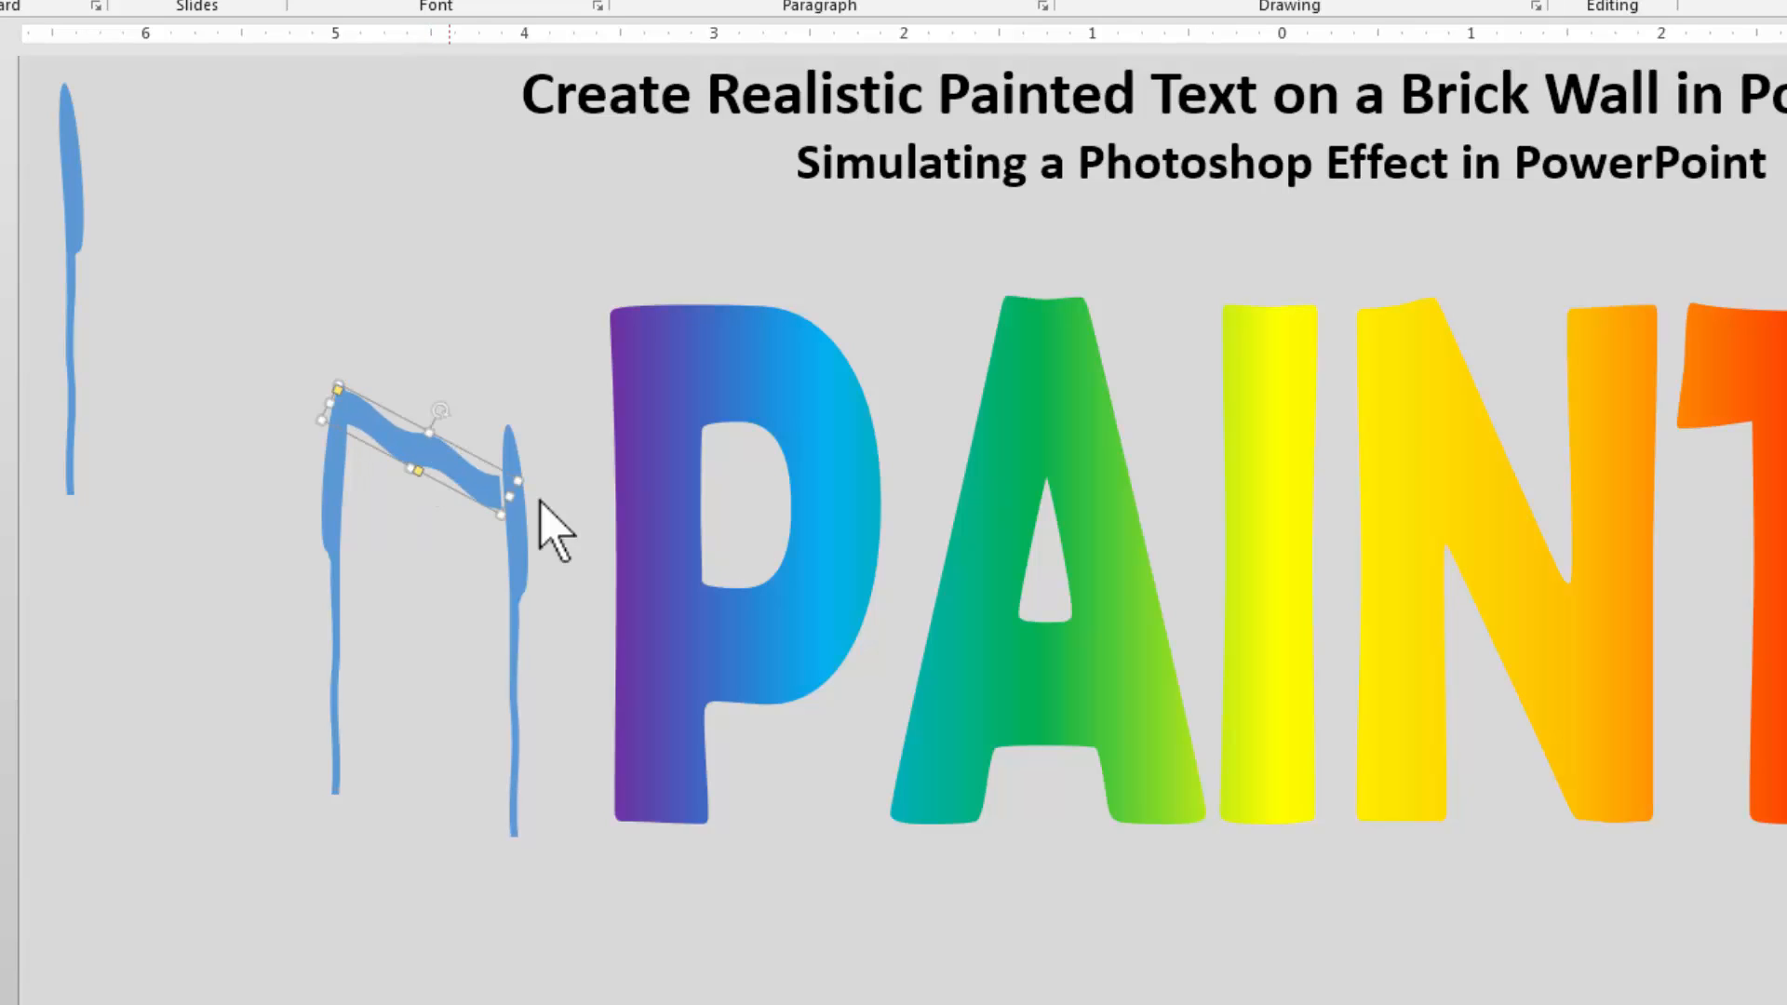
drag(538, 499, 503, 489)
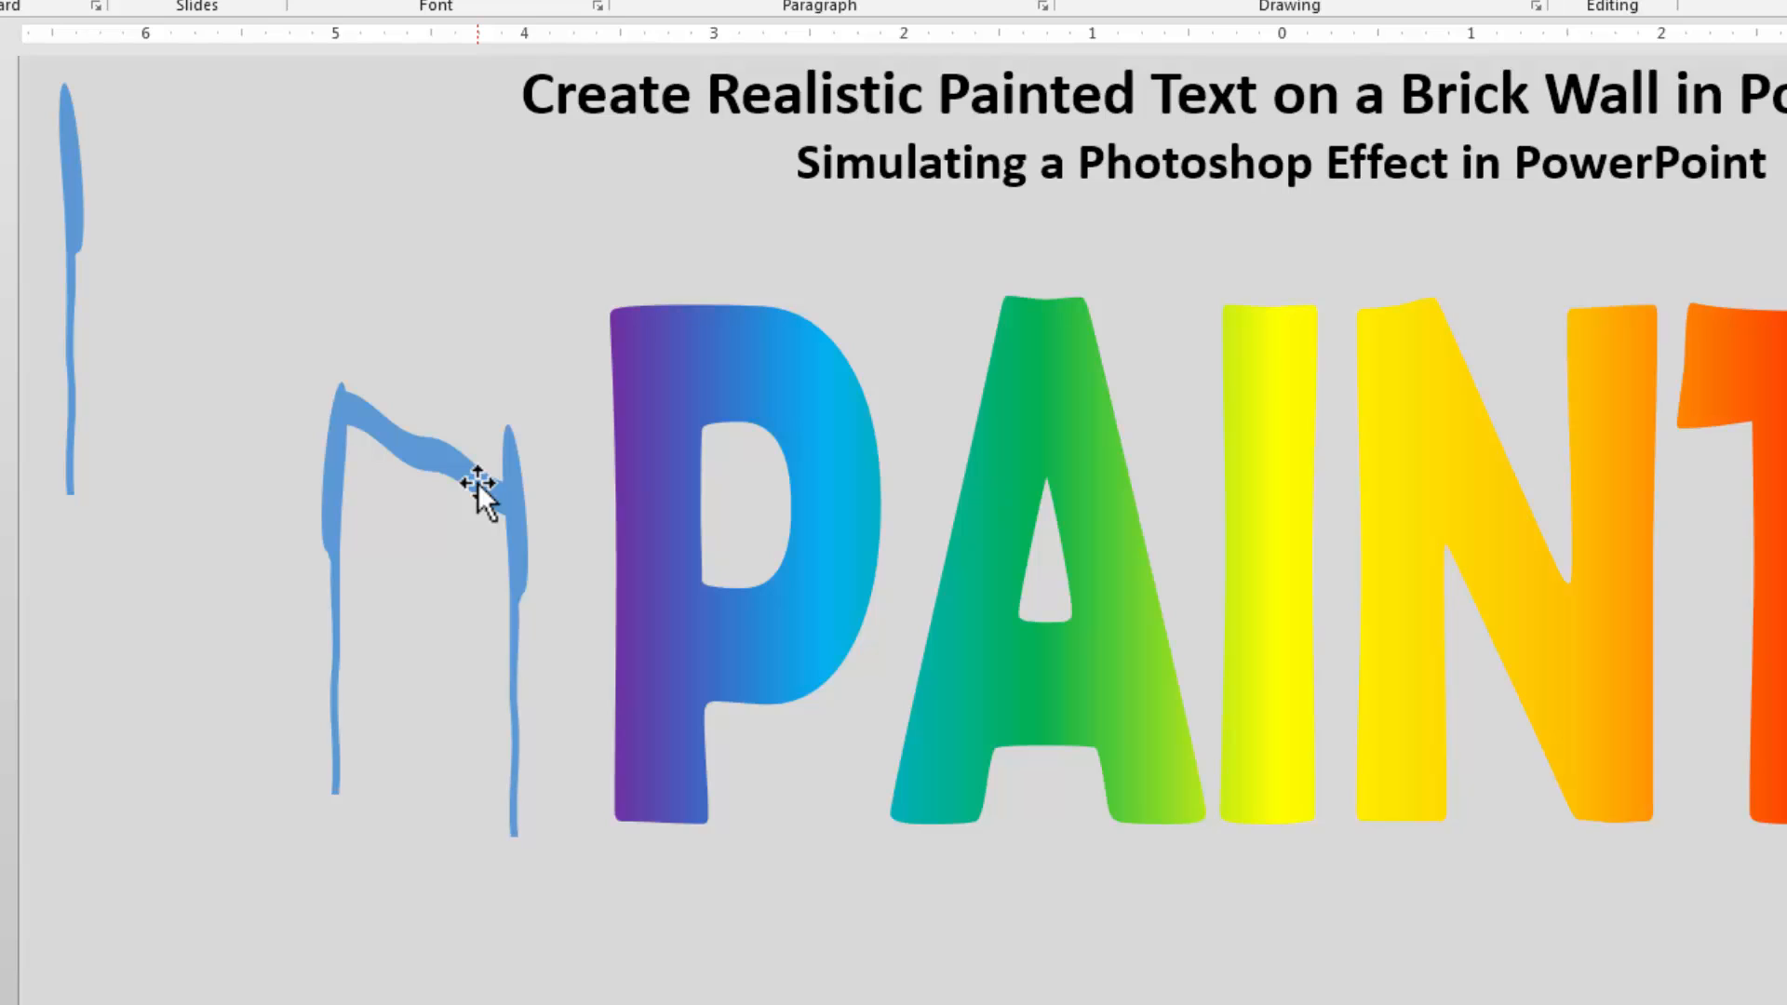
Add two more copies of the wavy band below the first, with the lowest one tilted to a flatter angle between the drips.
mouse_move(477, 482)
mouse_down()
mouse_move(465, 536)
mouse_move(482, 527)
mouse_move(455, 461)
mouse_move(461, 519)
mouse_up()
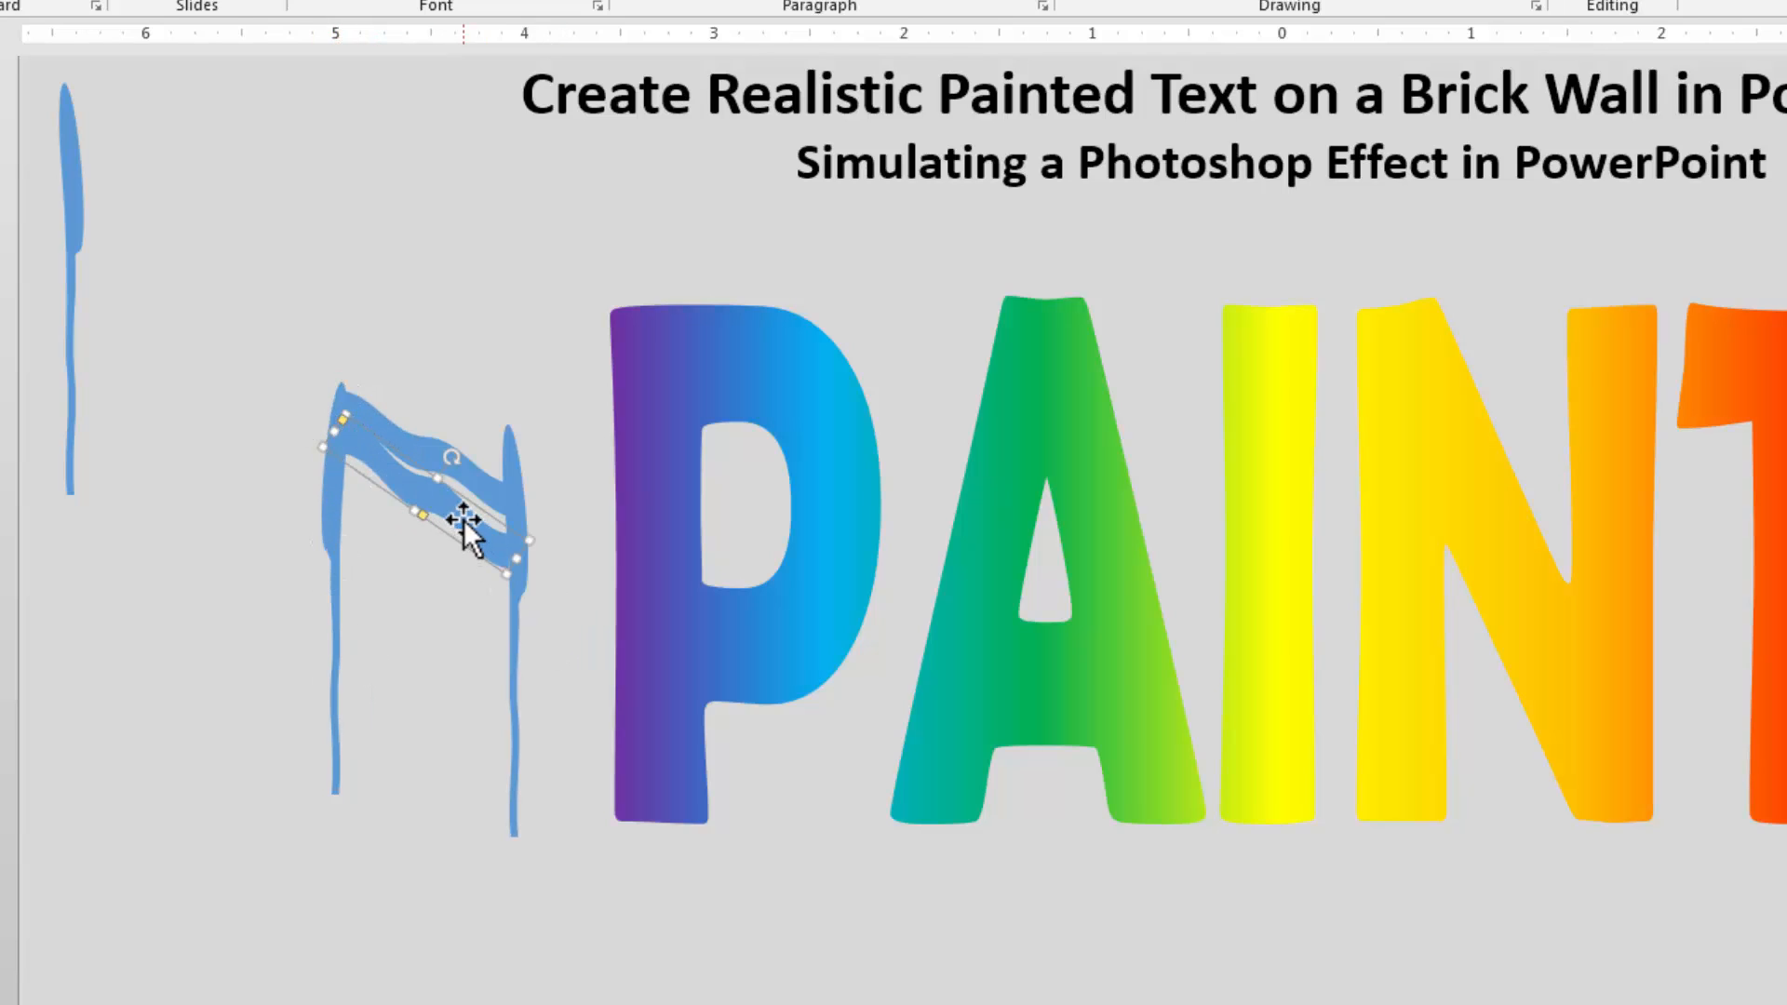
mouse_move(463, 519)
mouse_down()
mouse_move(478, 561)
mouse_move(428, 564)
mouse_up()
drag(451, 497, 434, 494)
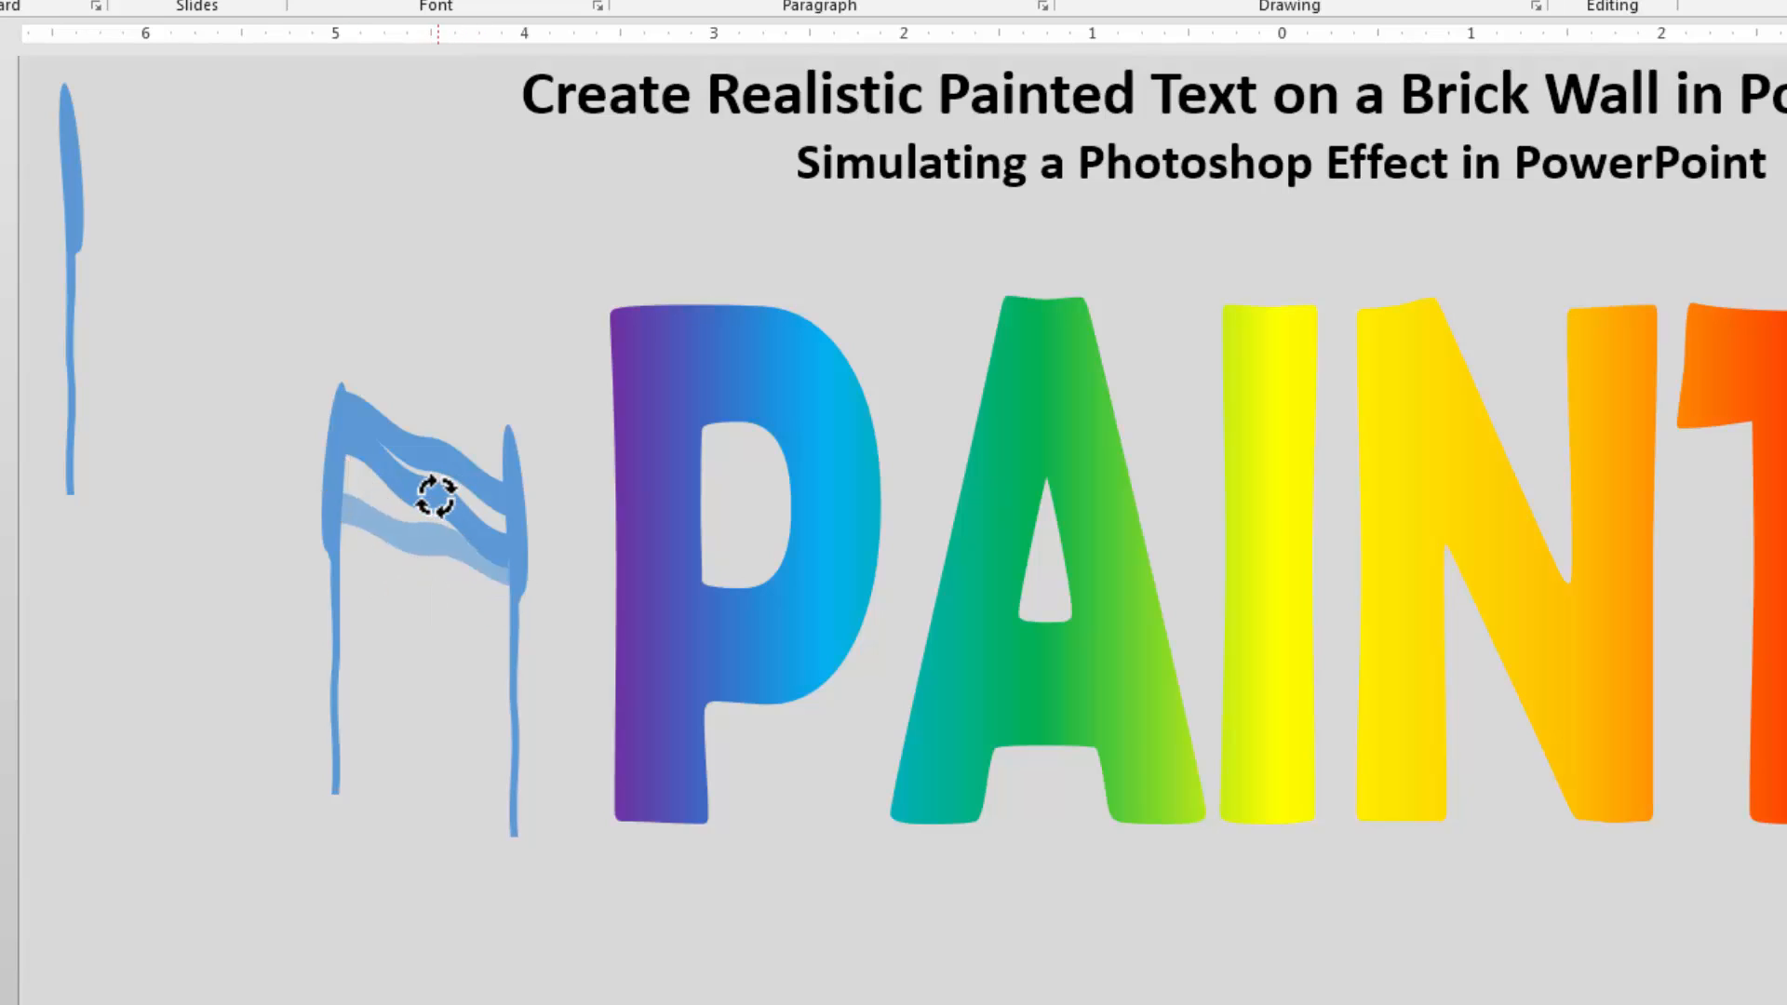
click(410, 792)
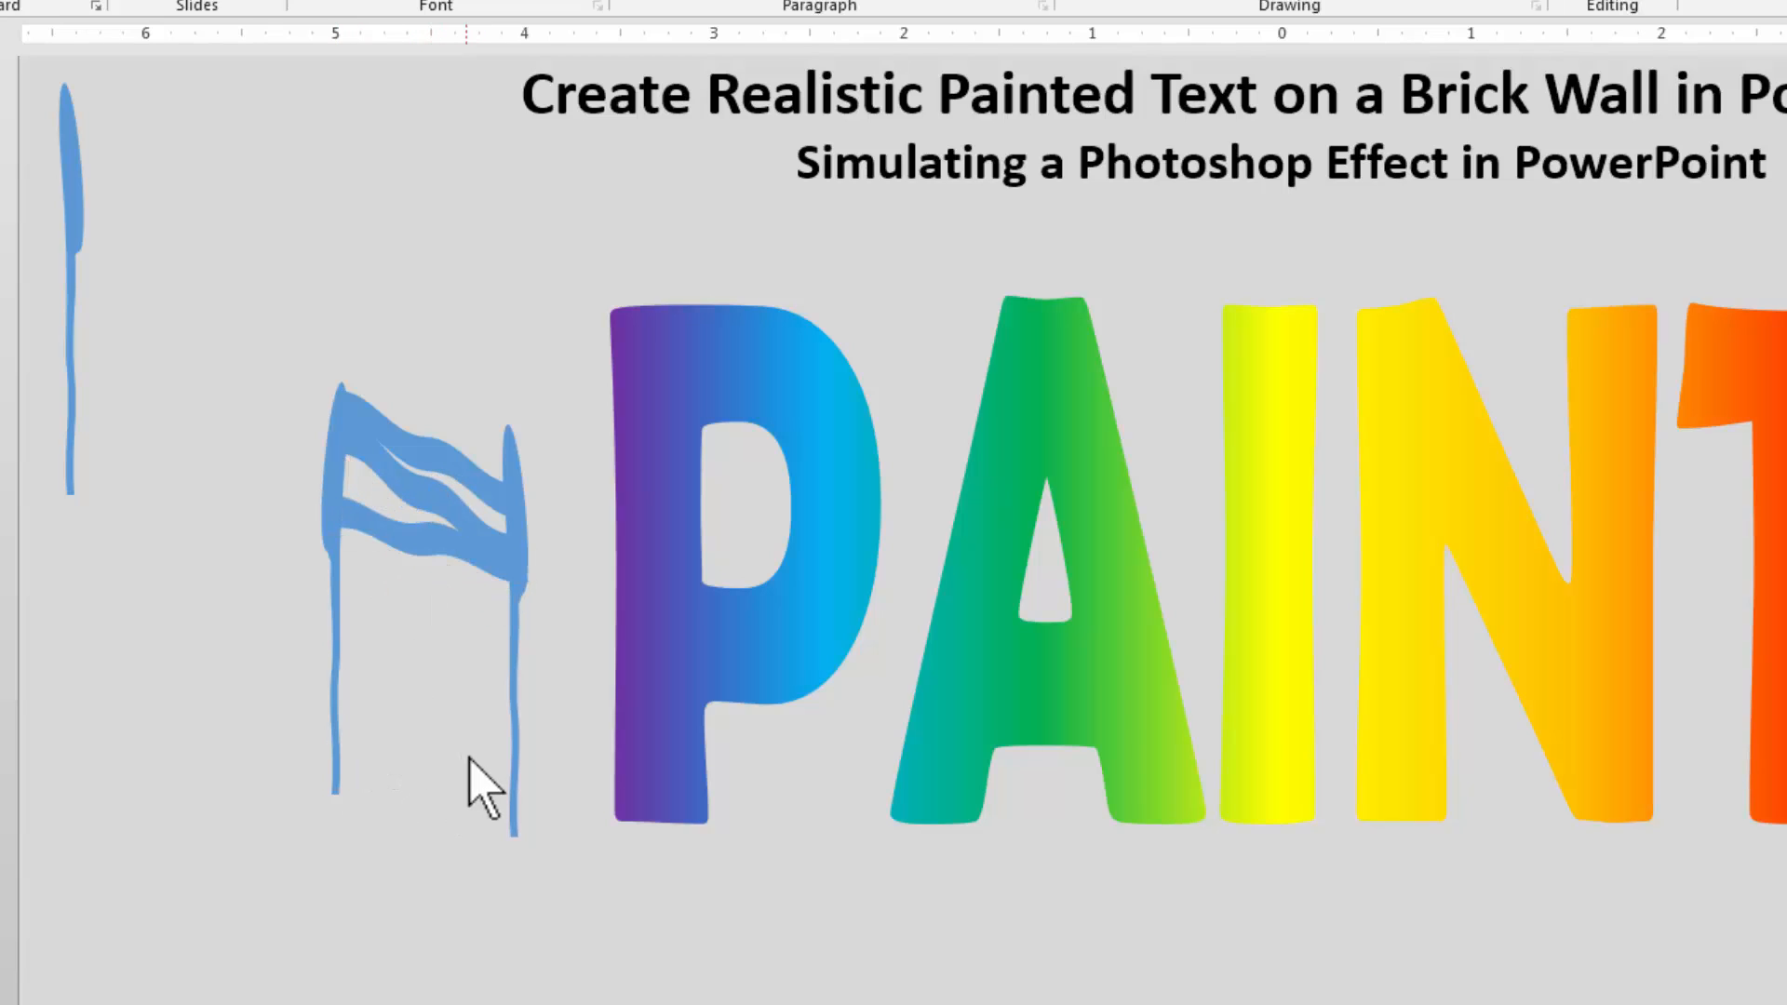
Duplicate the right-hand drip and place two thicker copies beneath the wavy bands, beside the left-hand drip.
click(519, 776)
mouse_move(520, 776)
mouse_down()
mouse_move(382, 746)
mouse_move(377, 711)
mouse_move(405, 729)
mouse_up()
drag(396, 502, 376, 528)
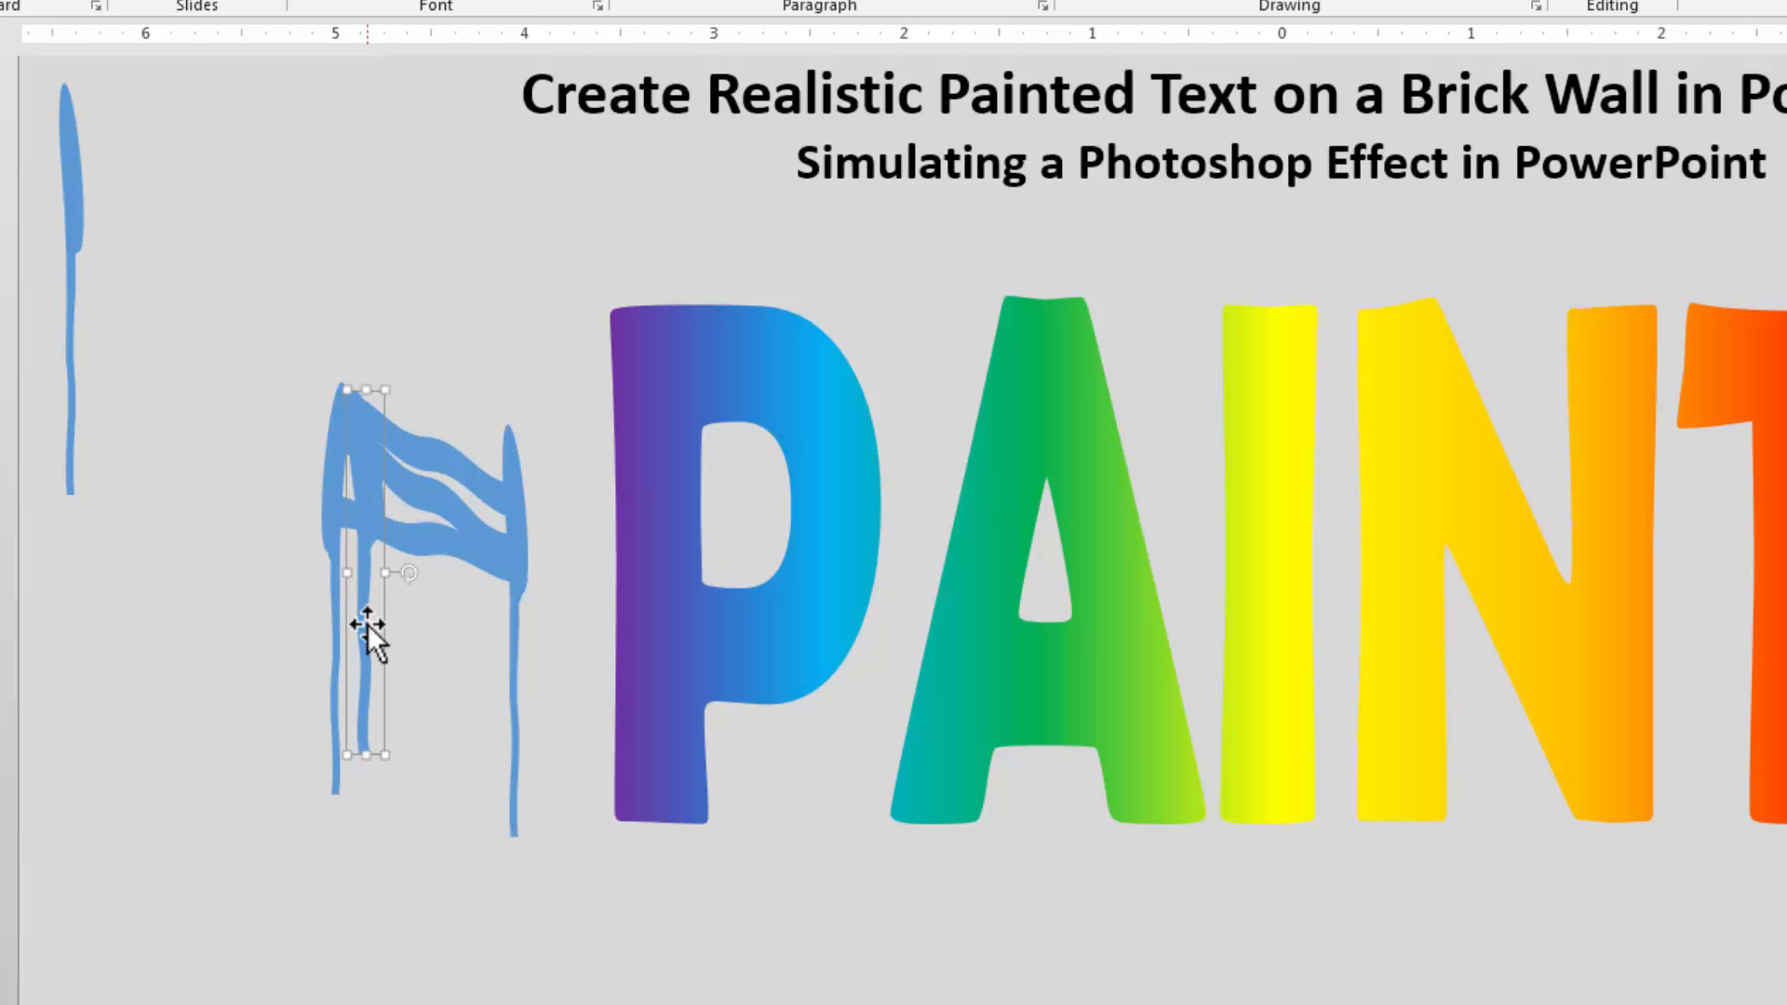
mouse_move(363, 627)
mouse_down()
mouse_move(414, 709)
mouse_move(414, 688)
mouse_up()
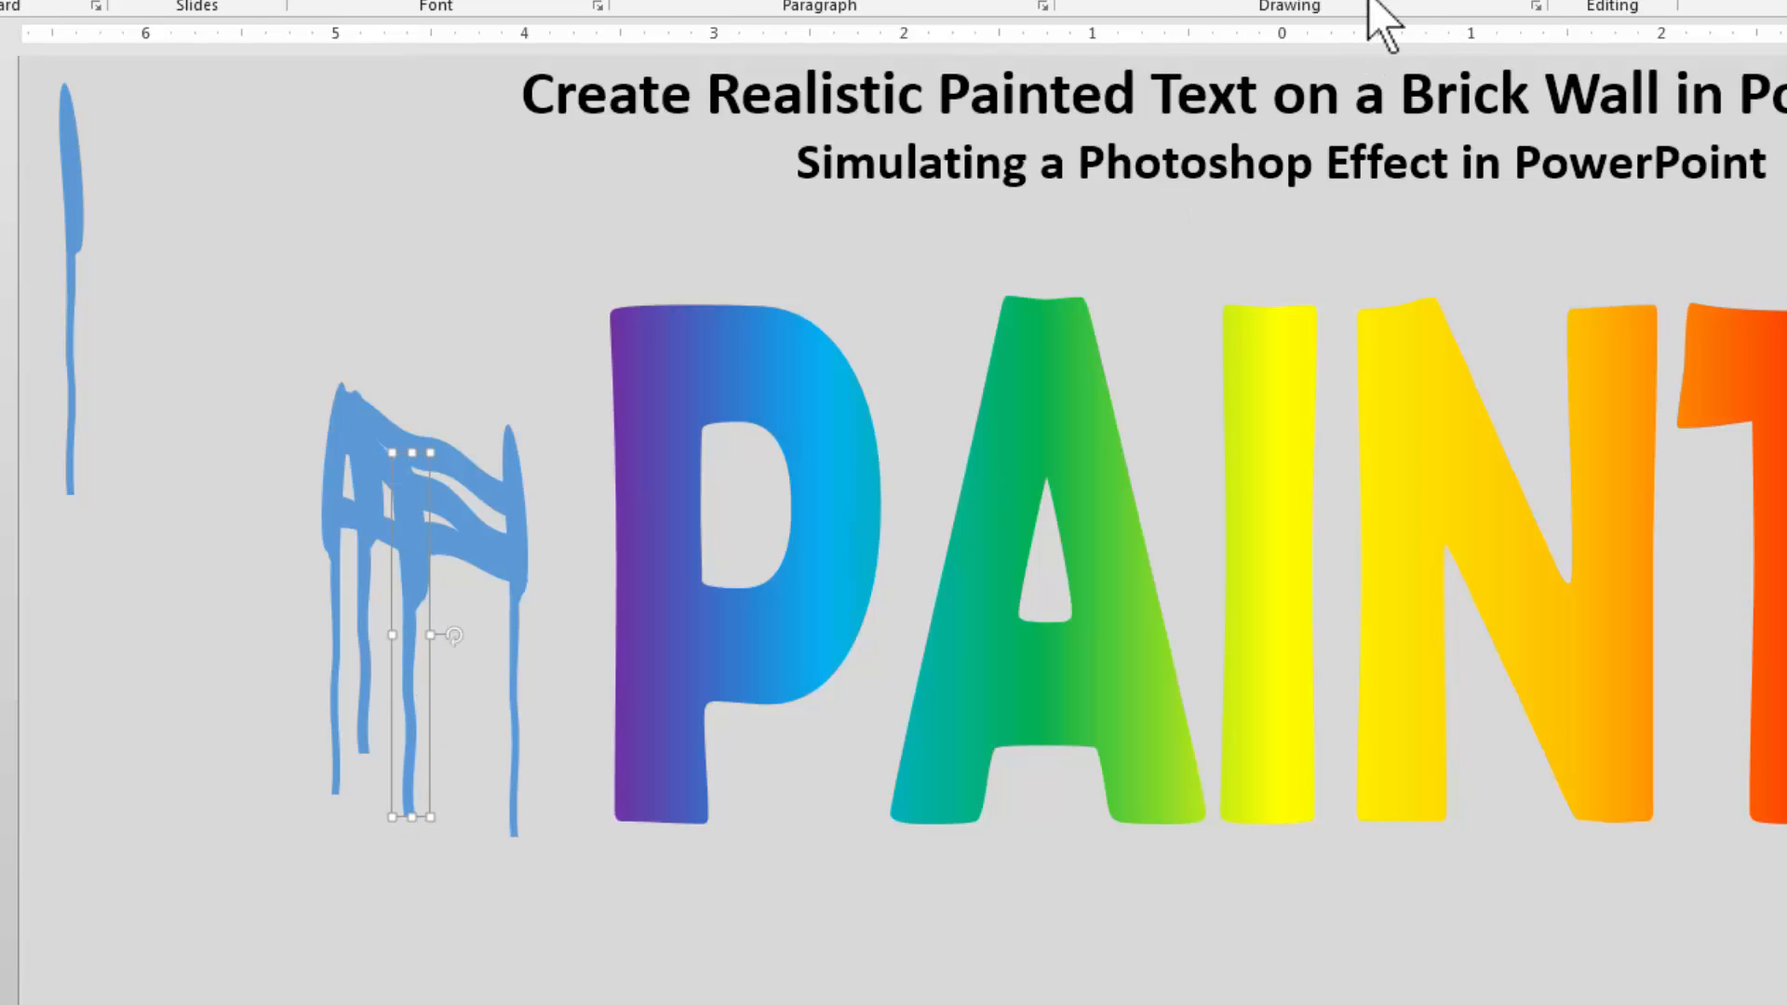
Flip the newest drip copy horizontally, make it narrower, and place another copy of it slightly to the right.
click(1644, 2)
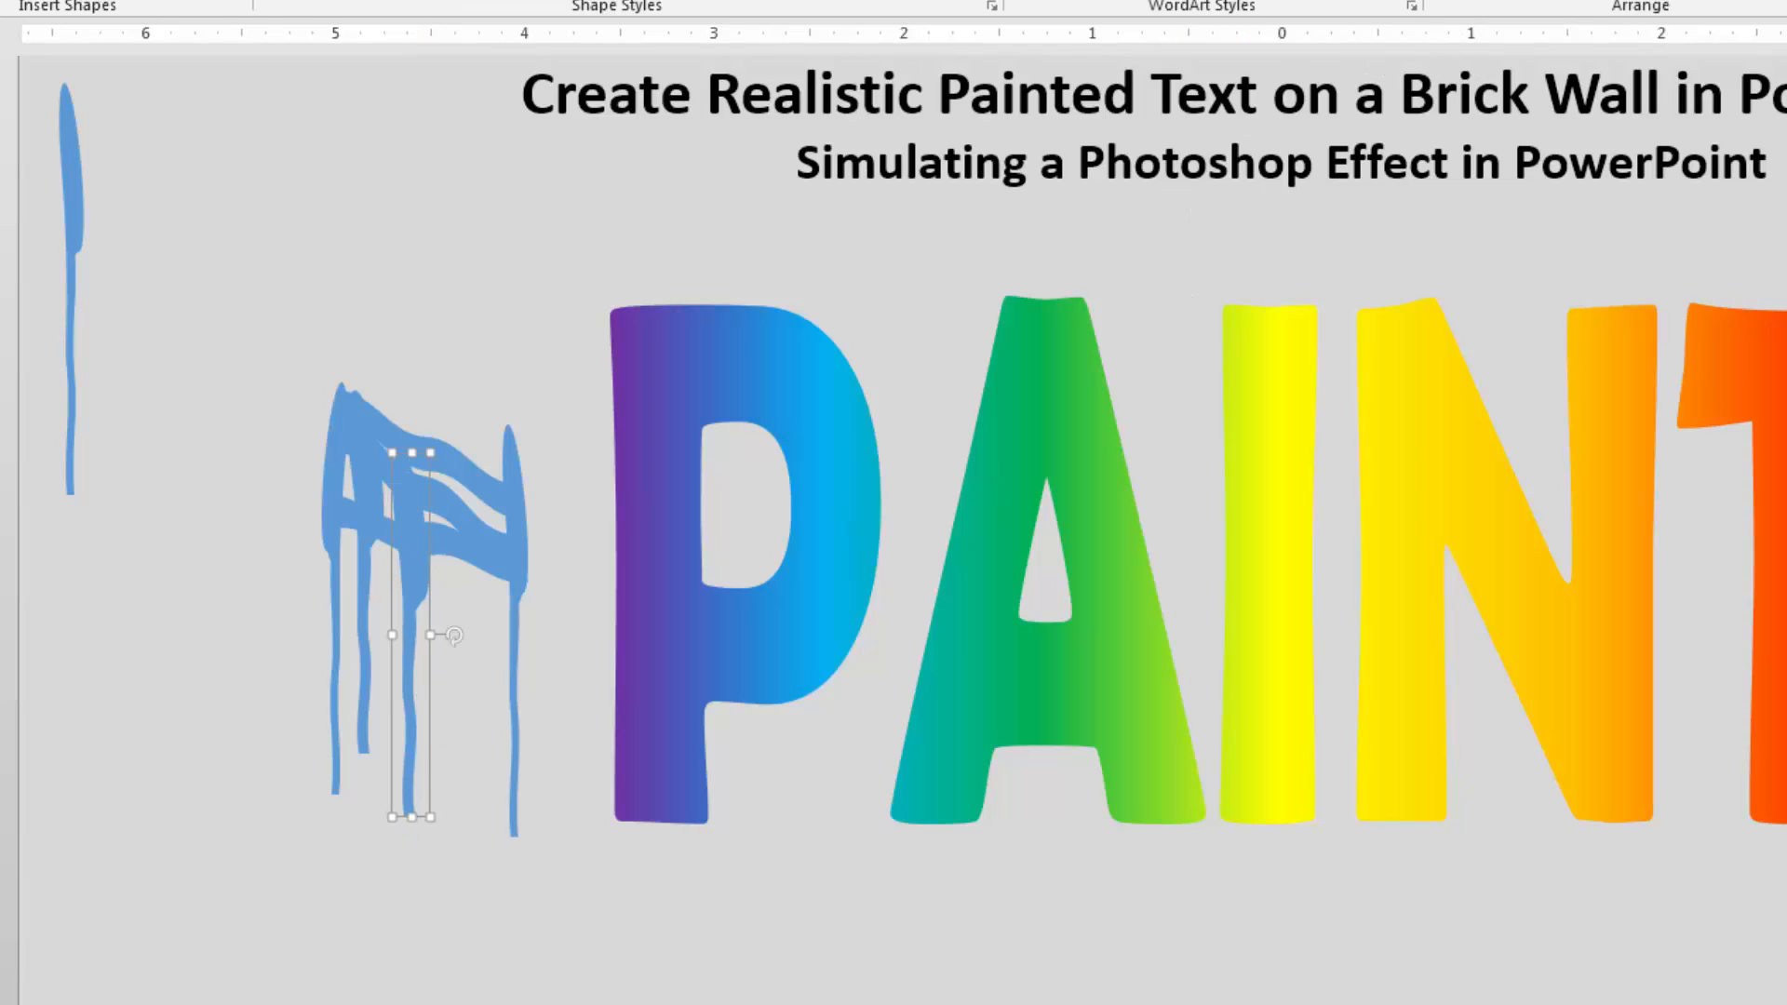
click(1786, 116)
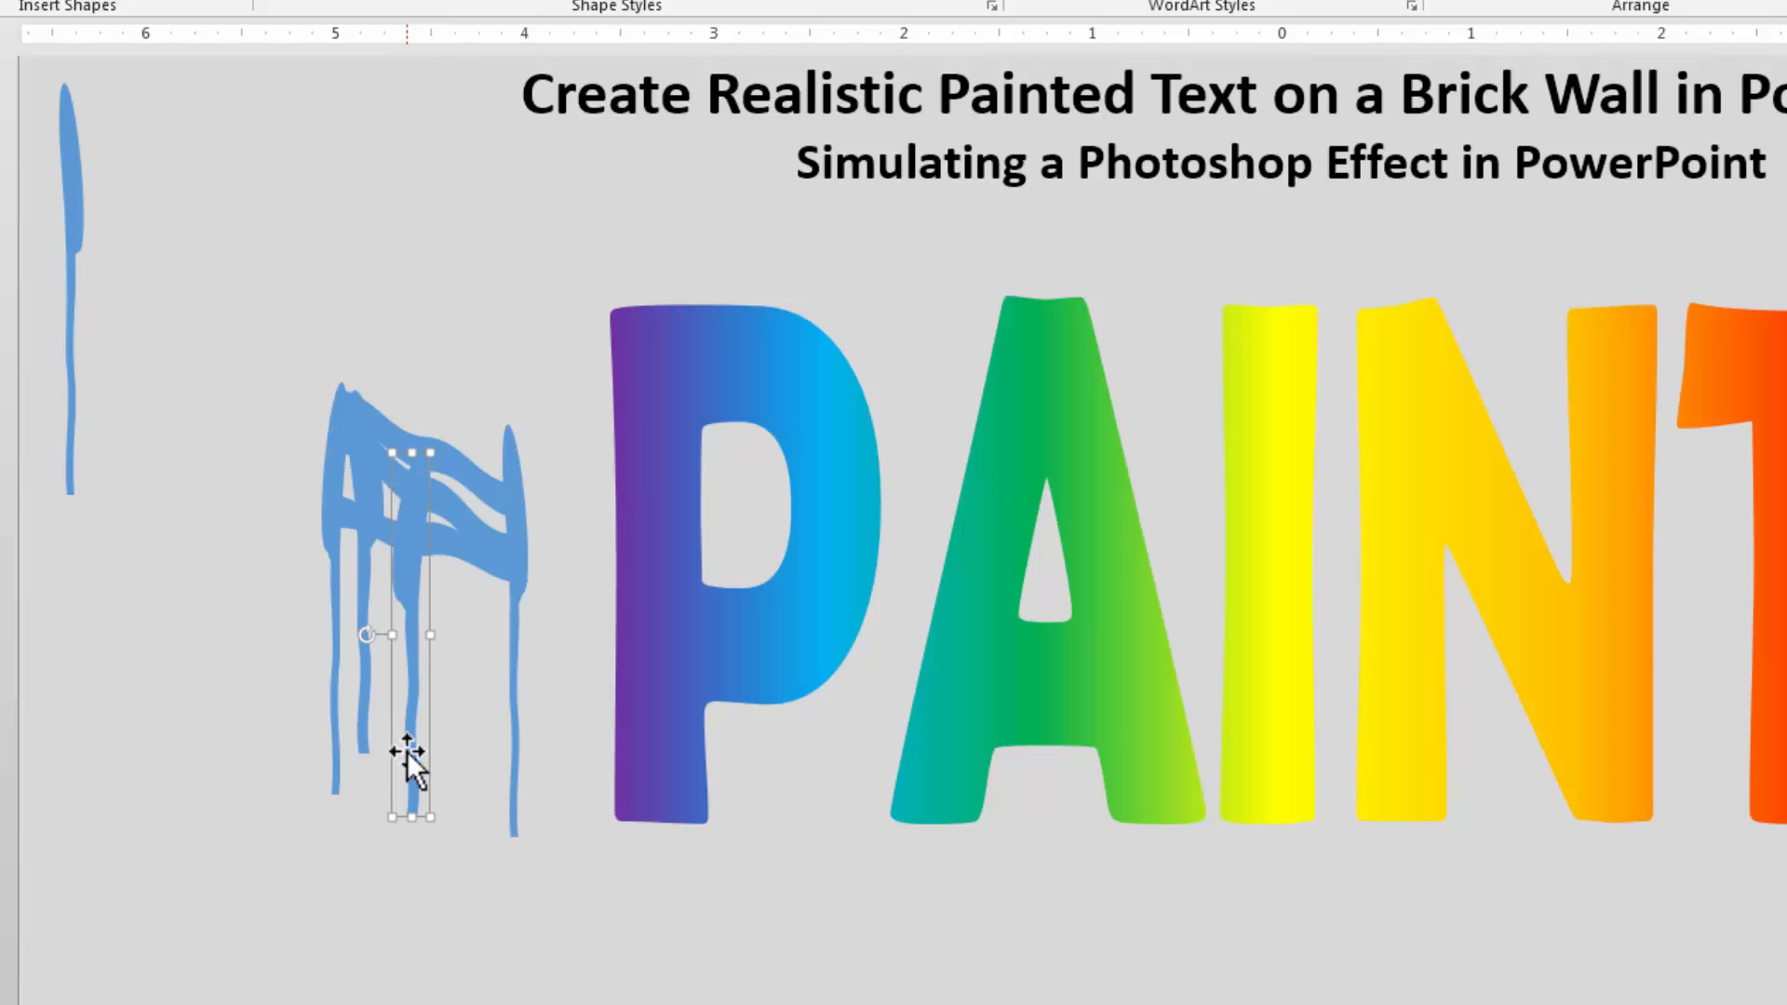
drag(430, 635, 384, 663)
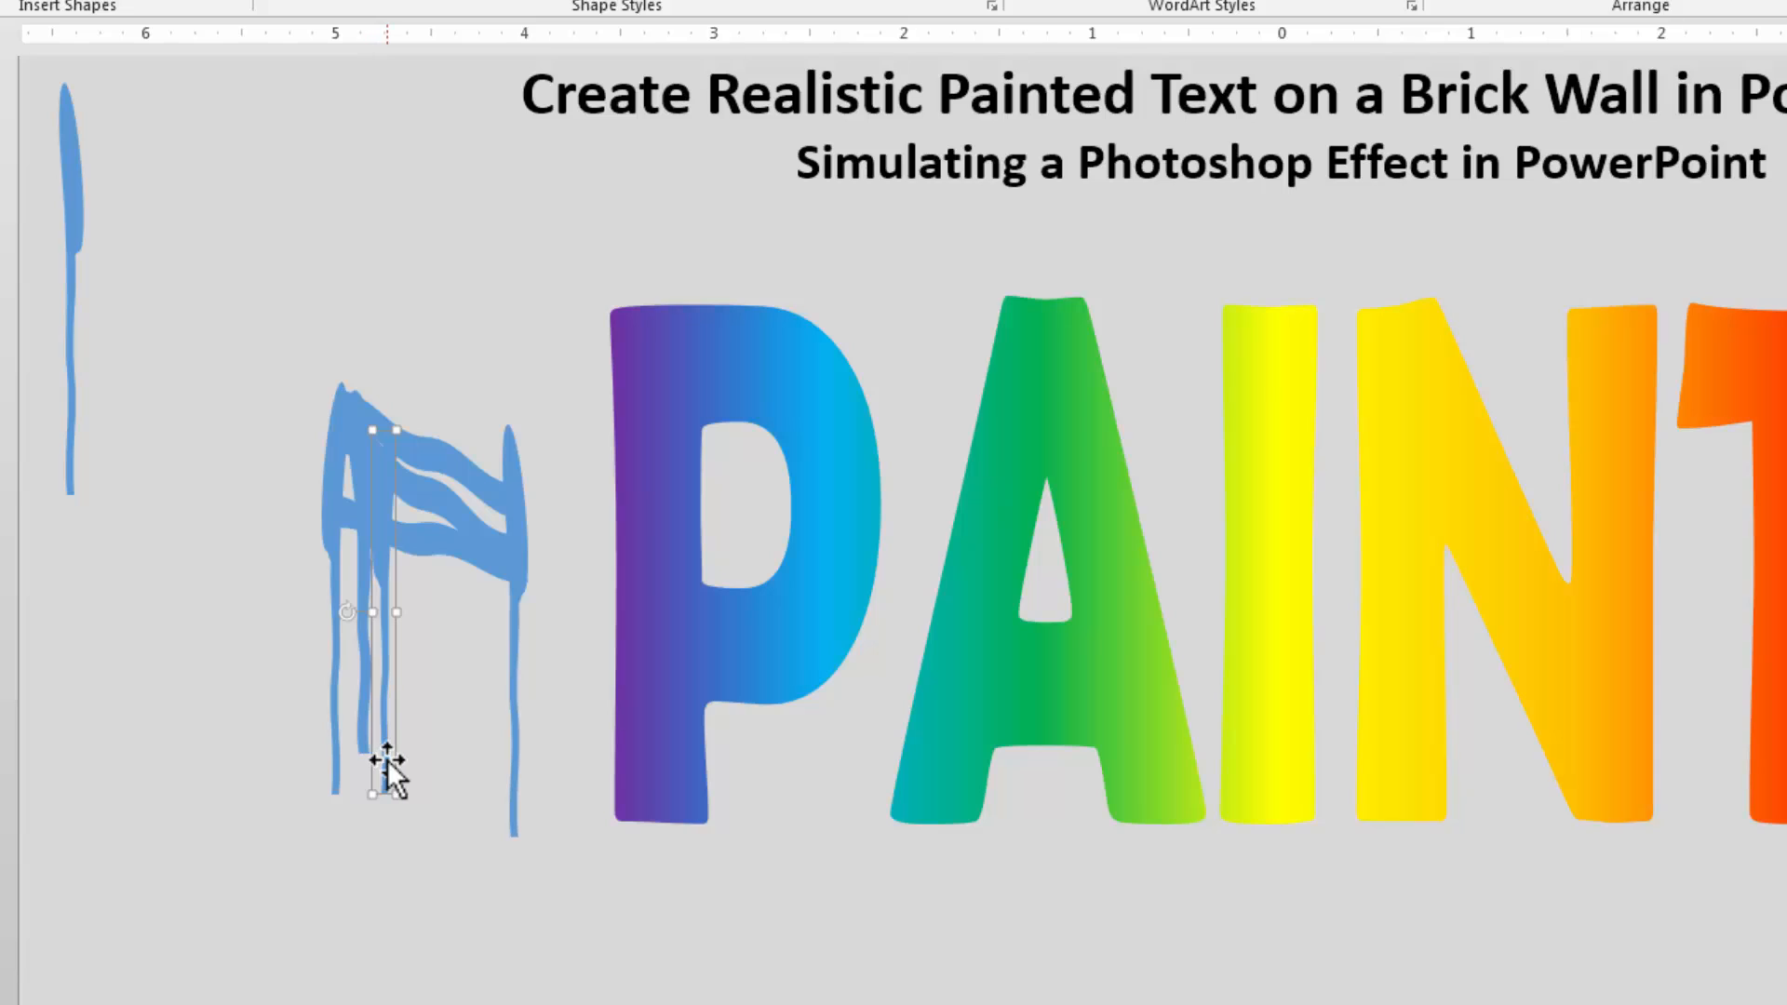
drag(387, 760, 427, 759)
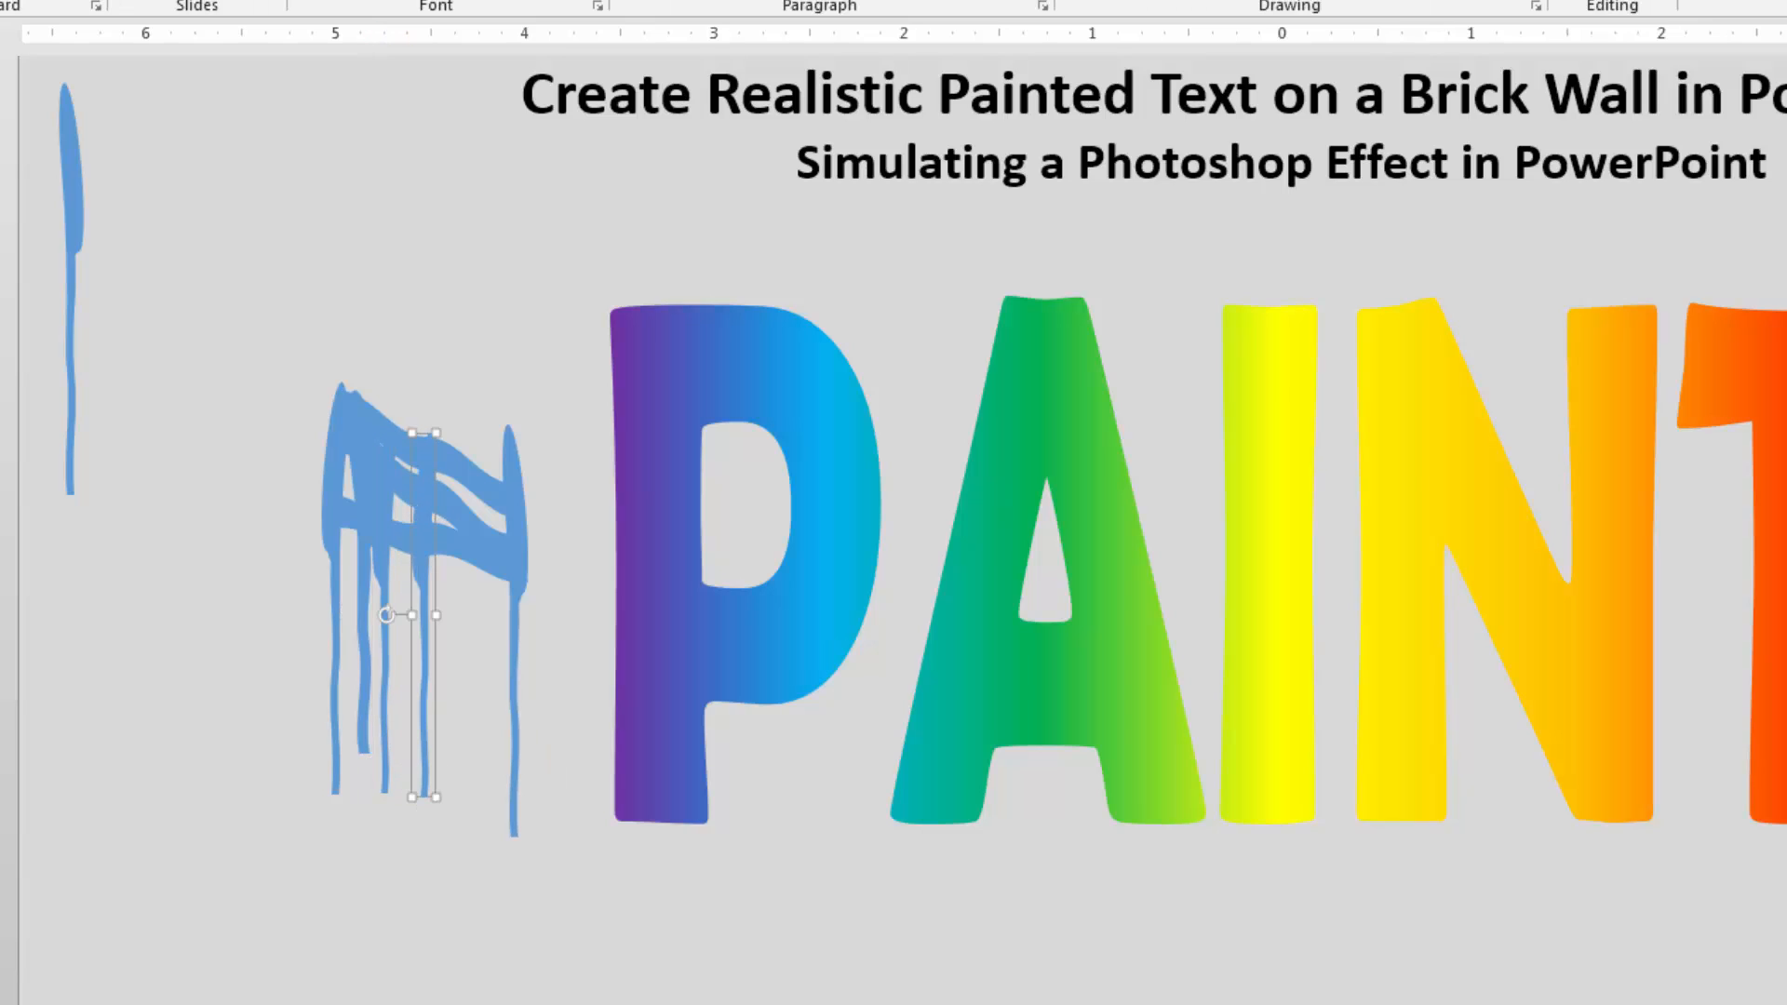
Flip the middle drip horizontally, duplicate it further right at a lower height, and flip the new copy as well.
click(1442, 2)
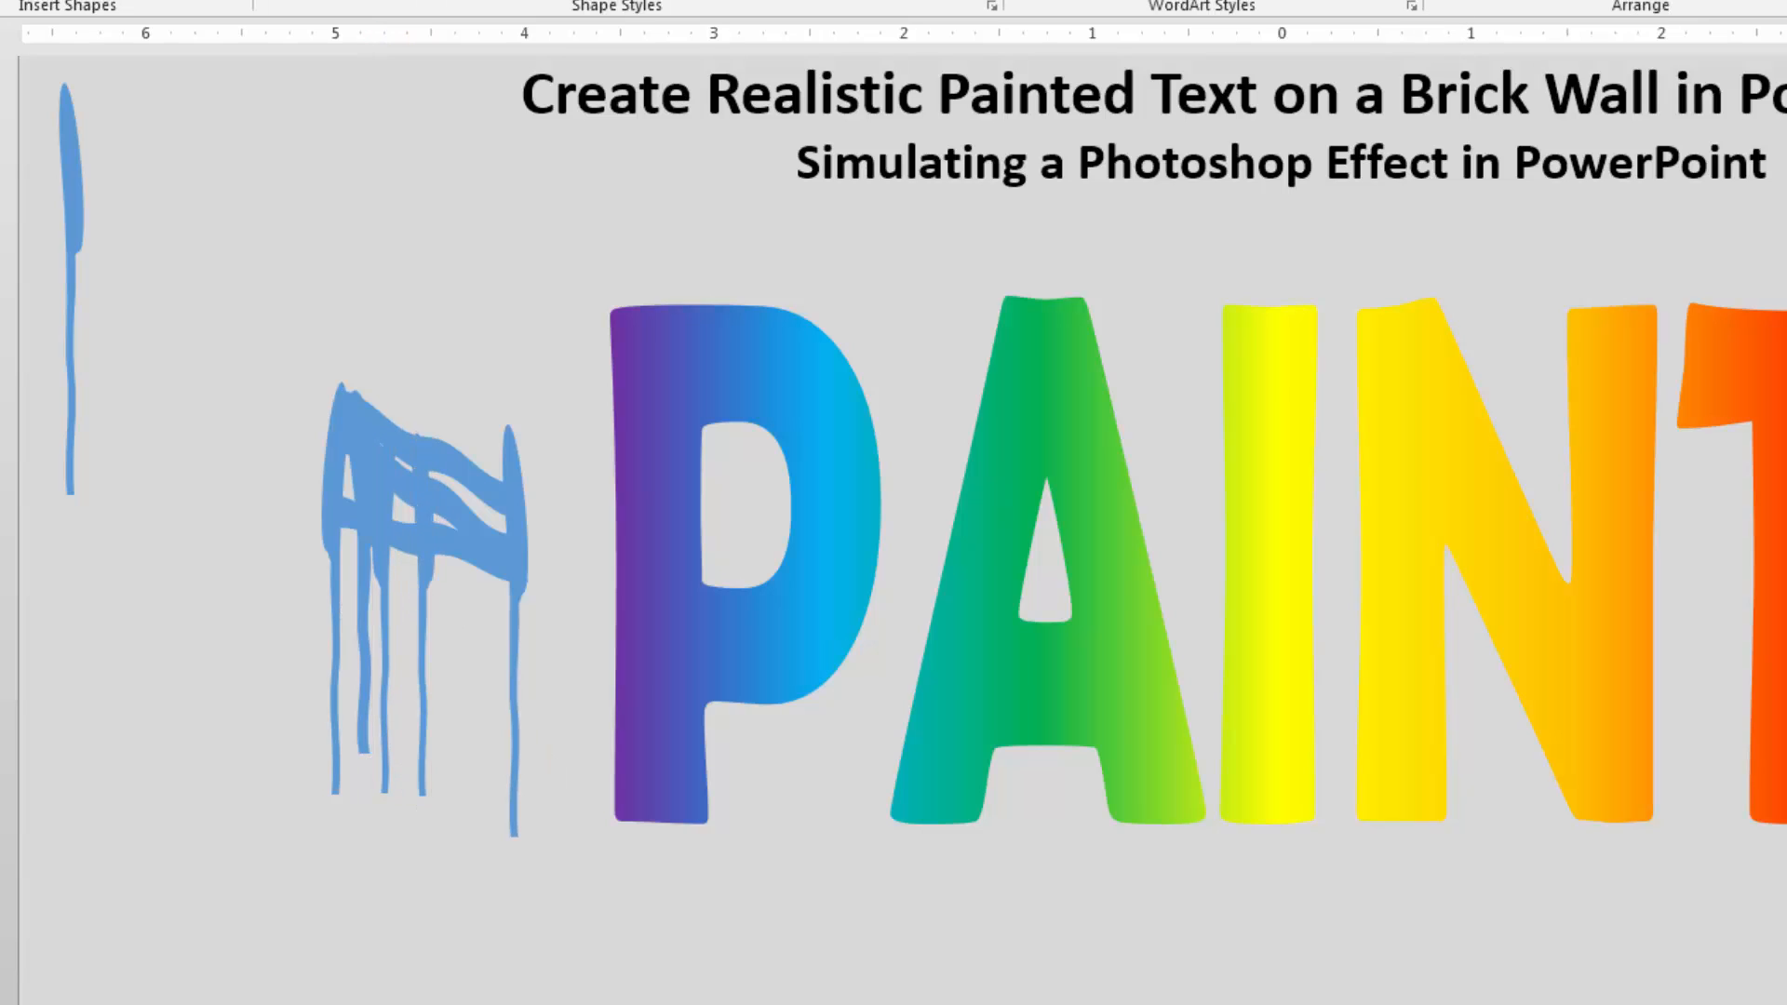
click(1731, 2)
mouse_move(423, 663)
mouse_down()
mouse_move(406, 701)
mouse_move(437, 690)
mouse_up()
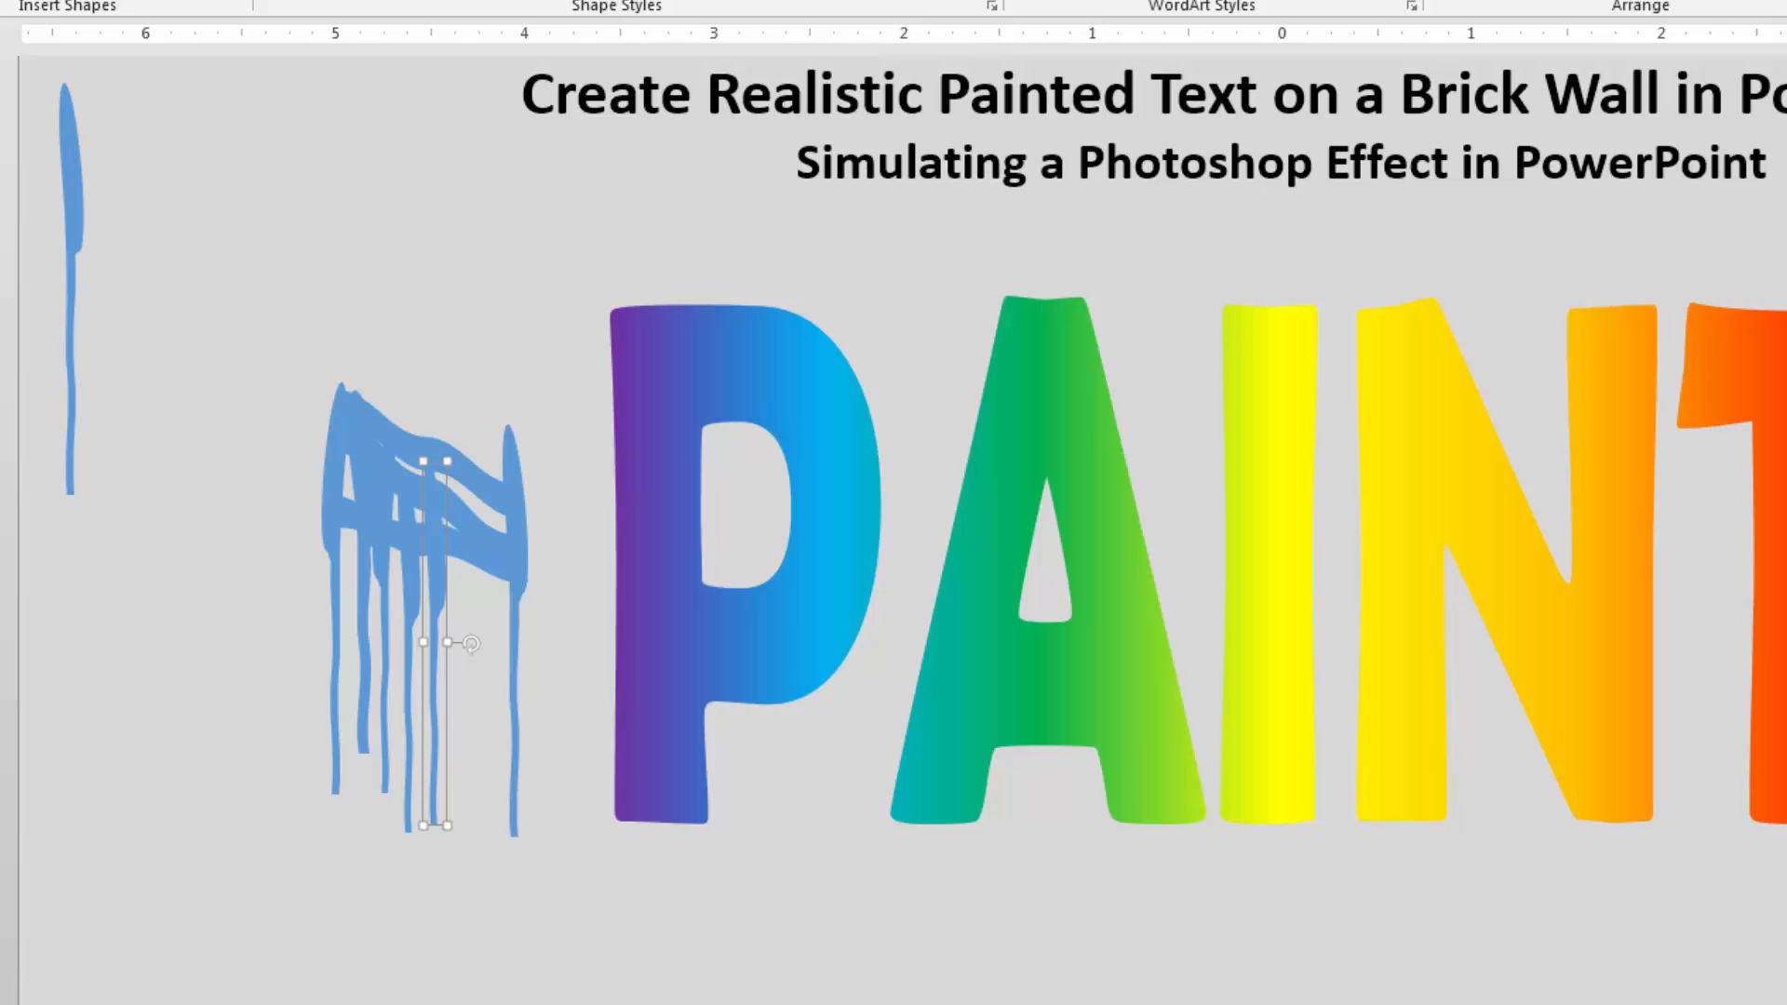
click(1786, 116)
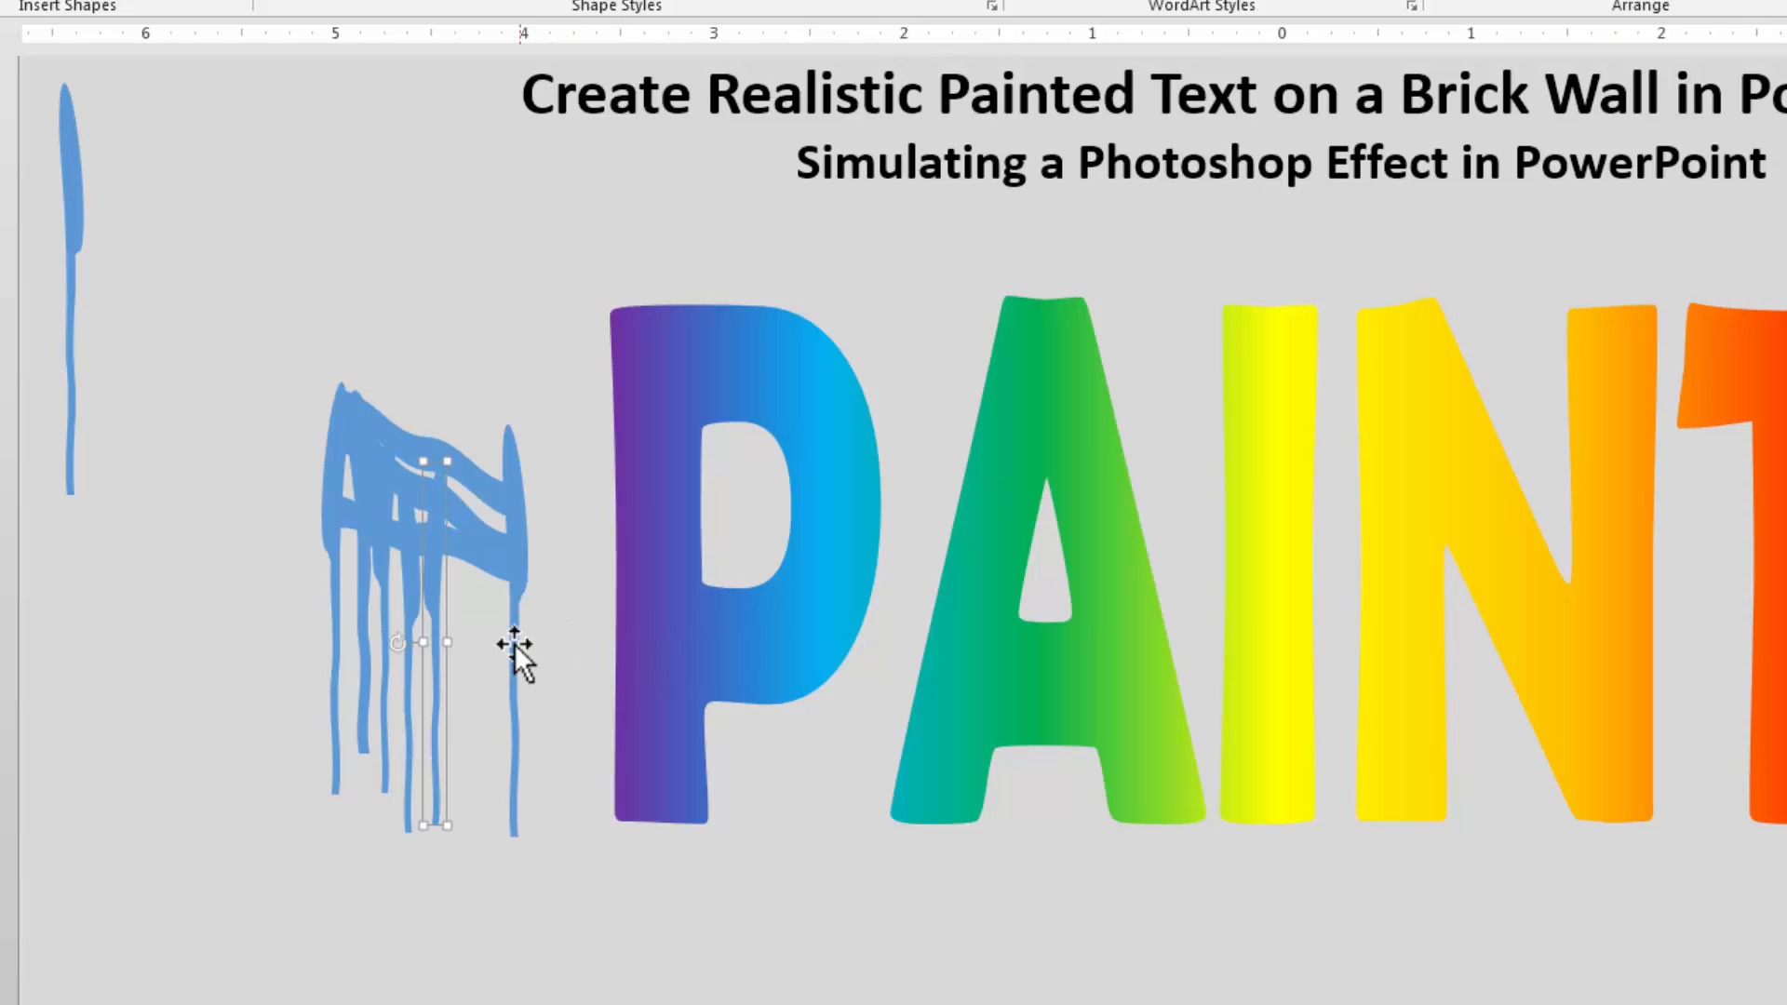
Add more drip copies toward the right of the cluster, flipping one horizontally and hanging another well below the rest as the longest drip.
drag(432, 678, 458, 729)
key(Escape)
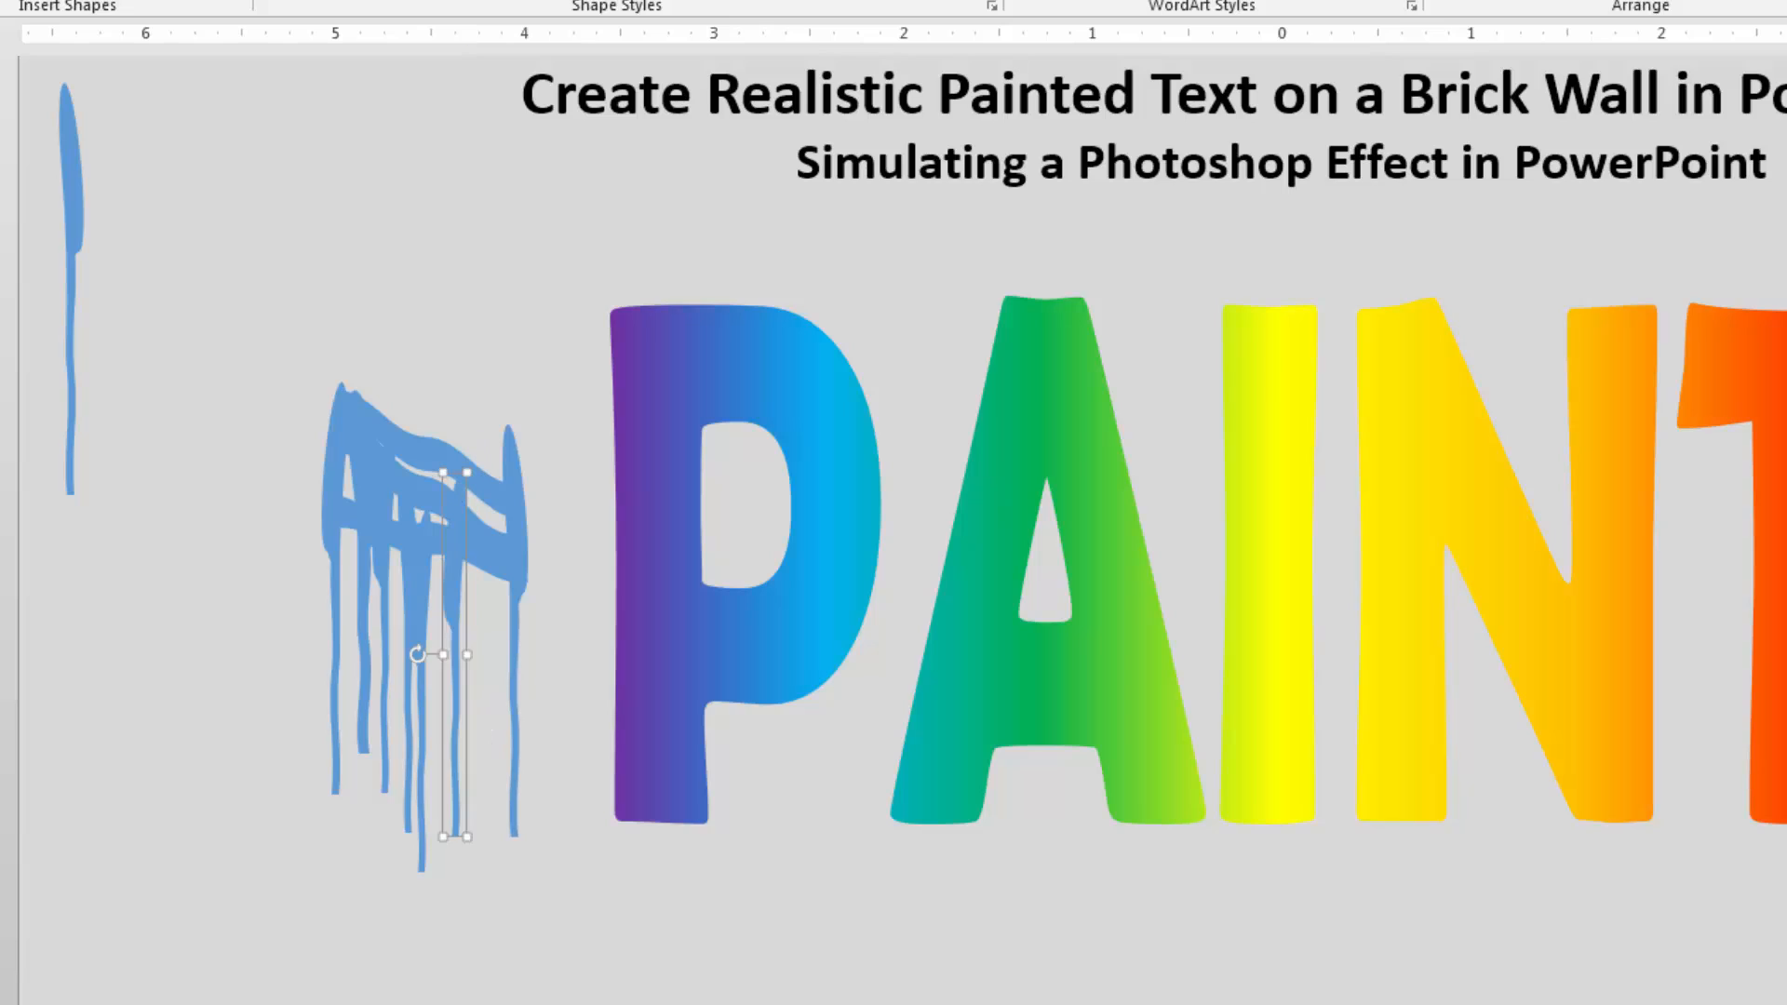
click(1785, 104)
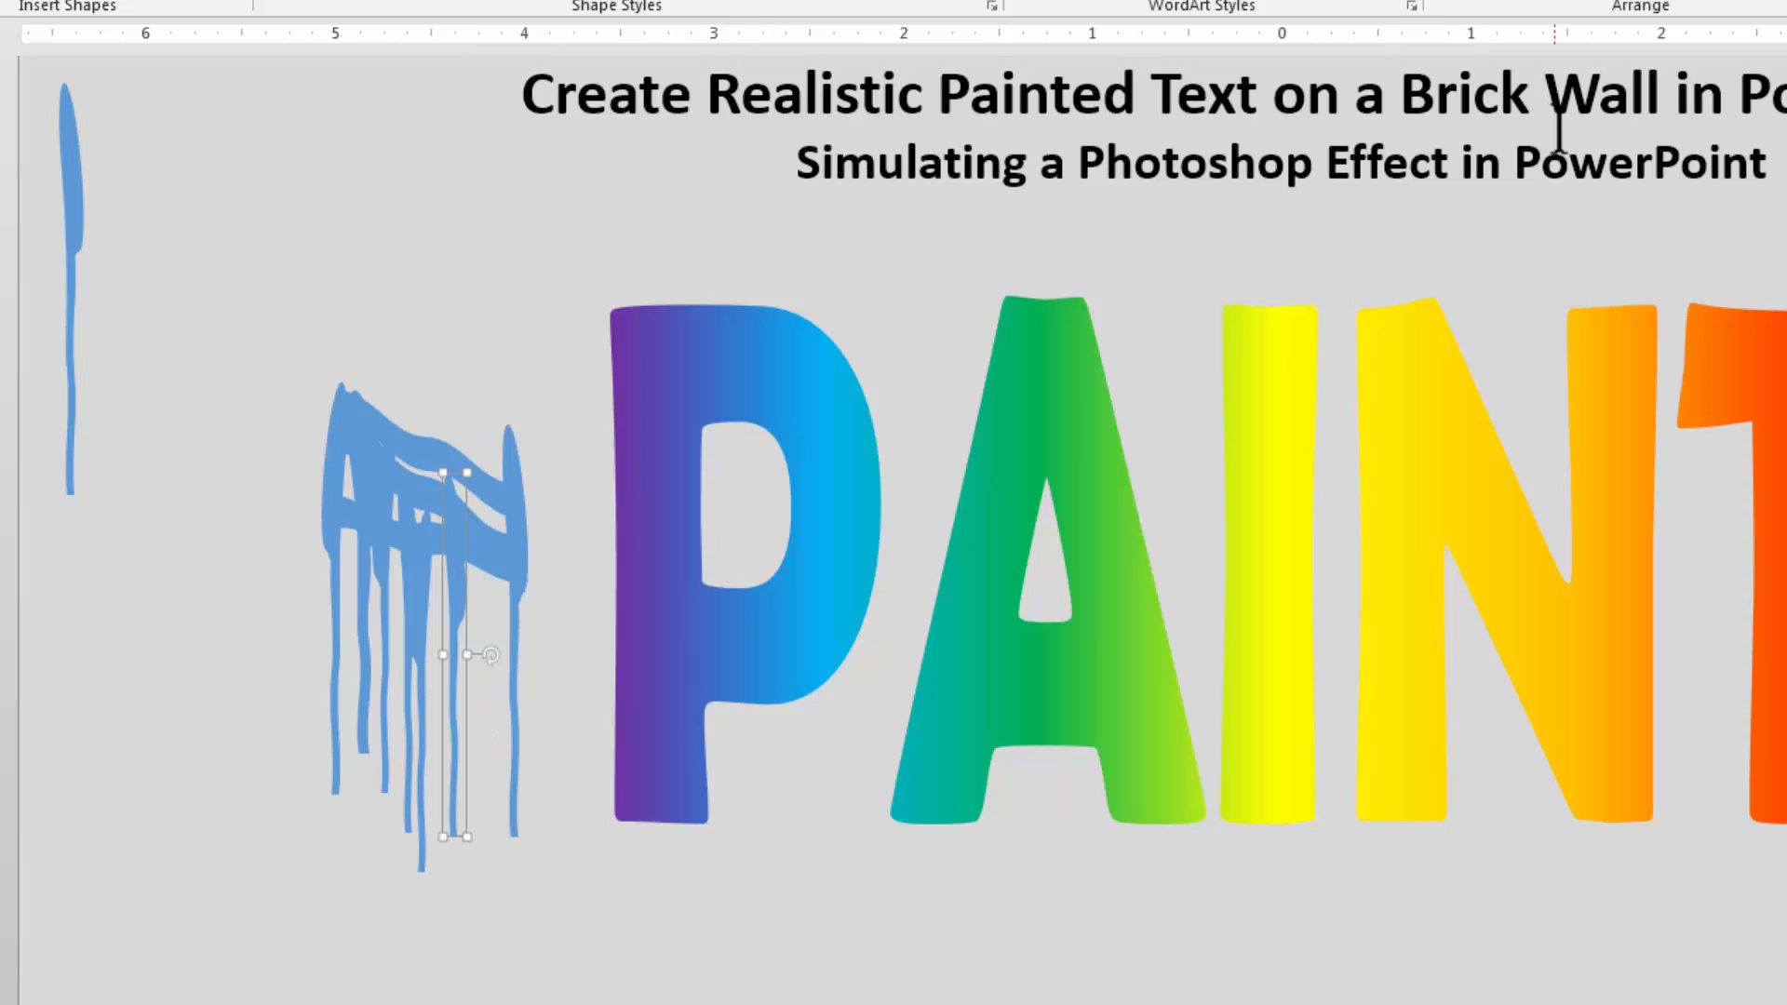
ctrl+drag(455, 700, 471, 771)
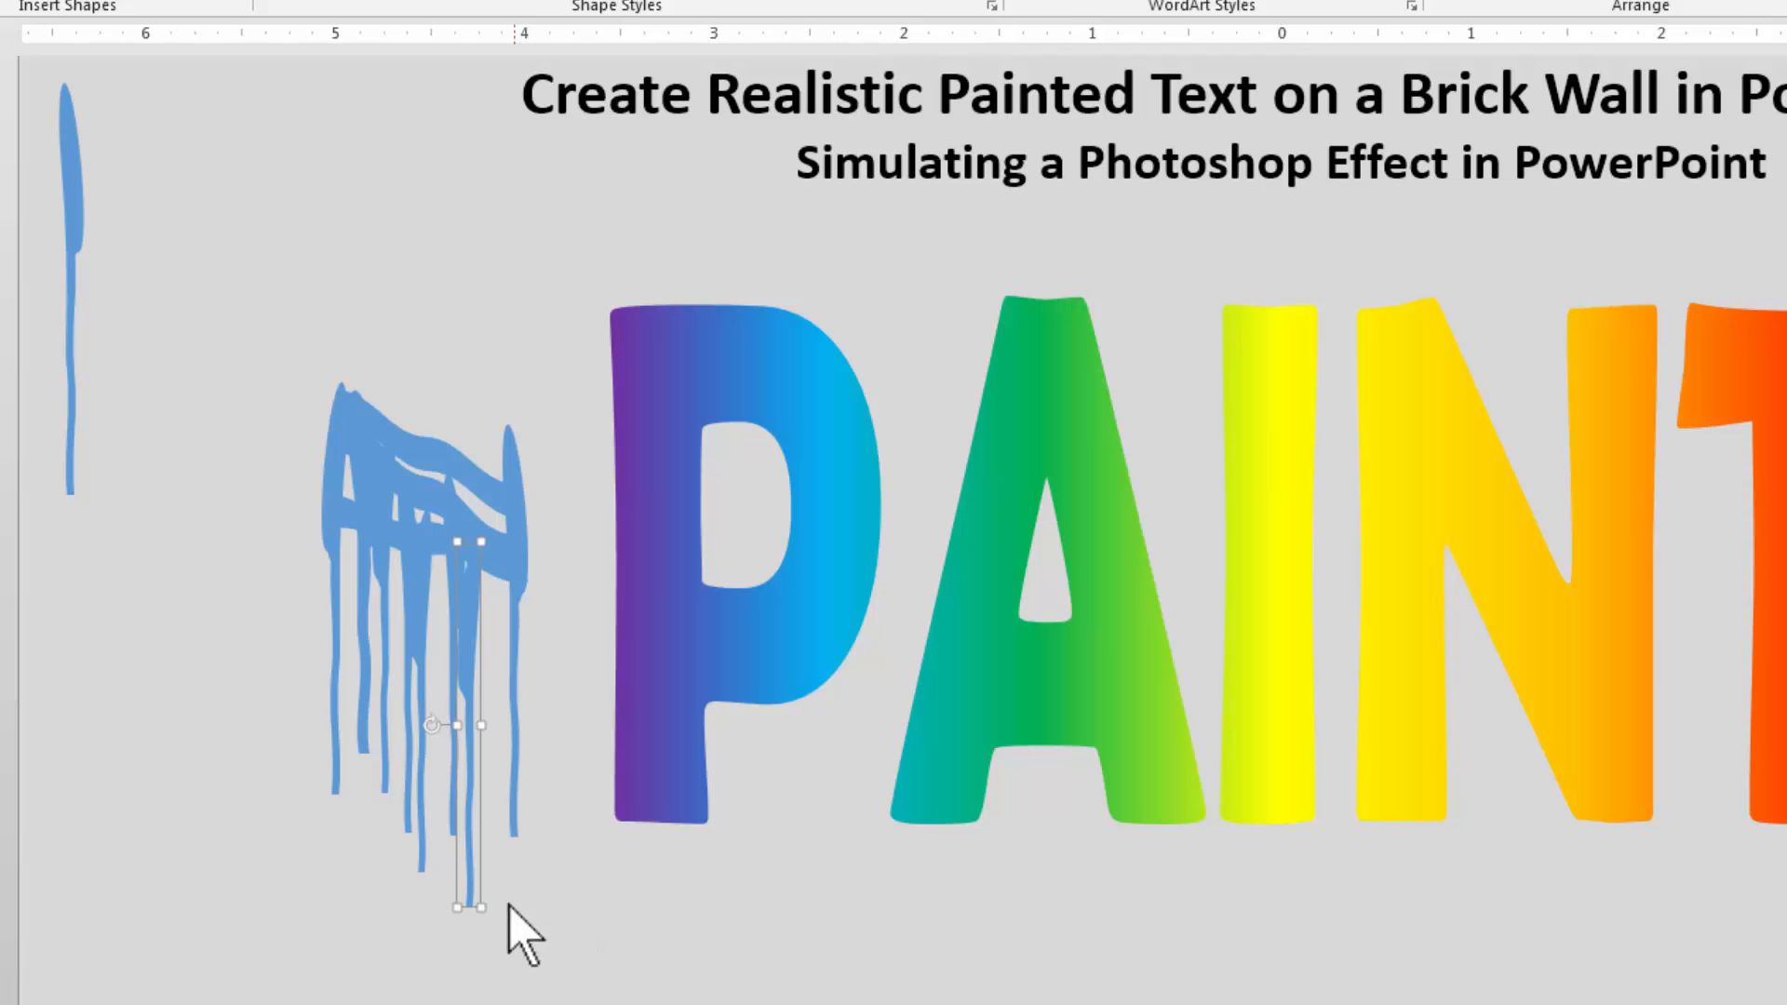
drag(469, 864, 471, 941)
click(509, 987)
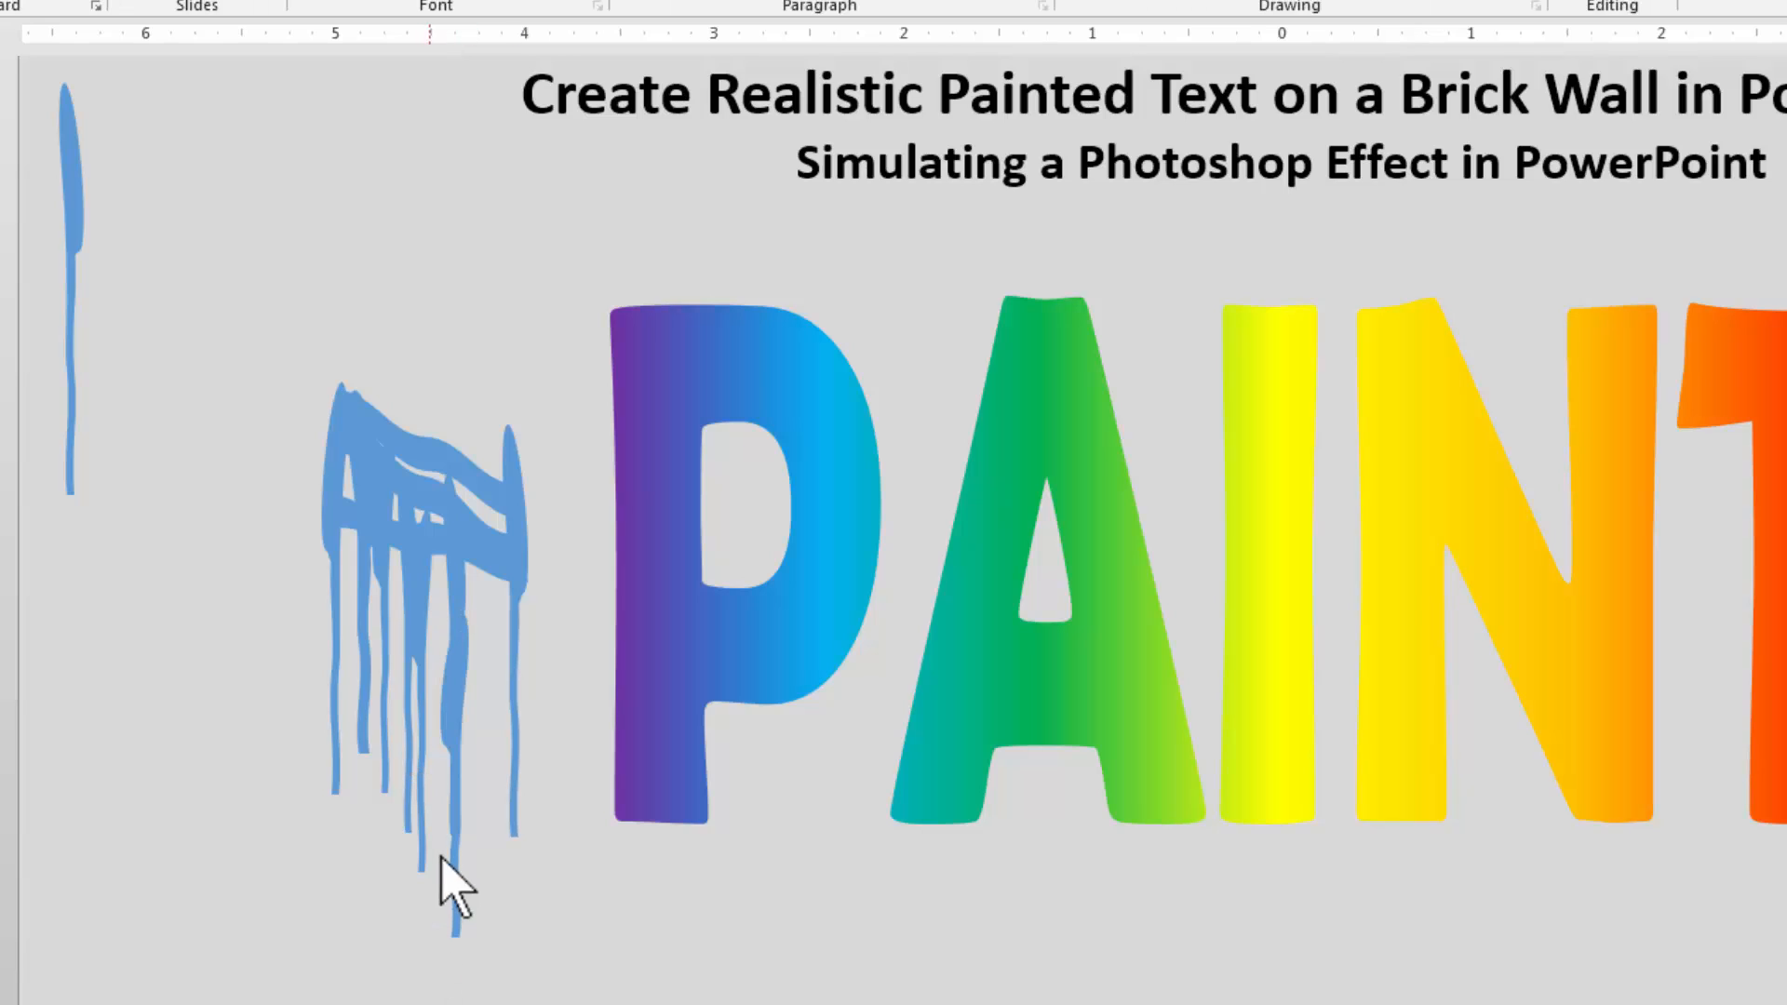
Duplicate the longest drip into the gap beside the right-hand drip, with its top within the wavy bands.
click(460, 851)
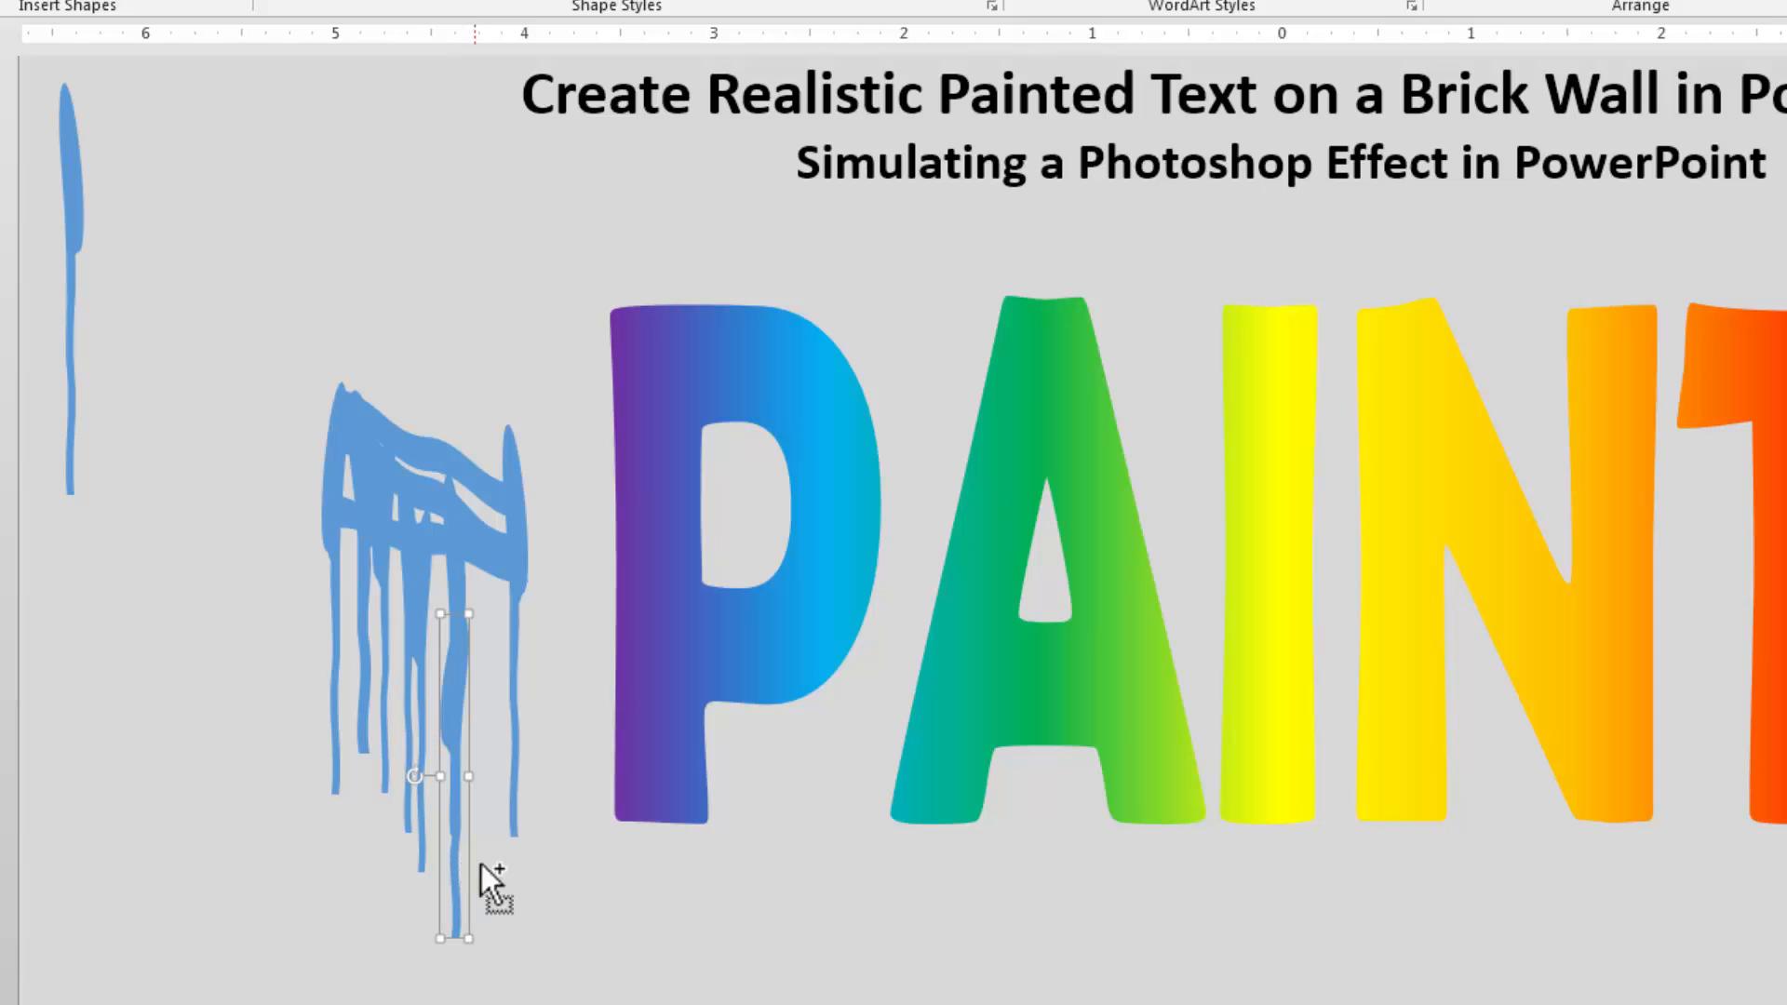
drag(481, 865, 493, 708)
click(596, 831)
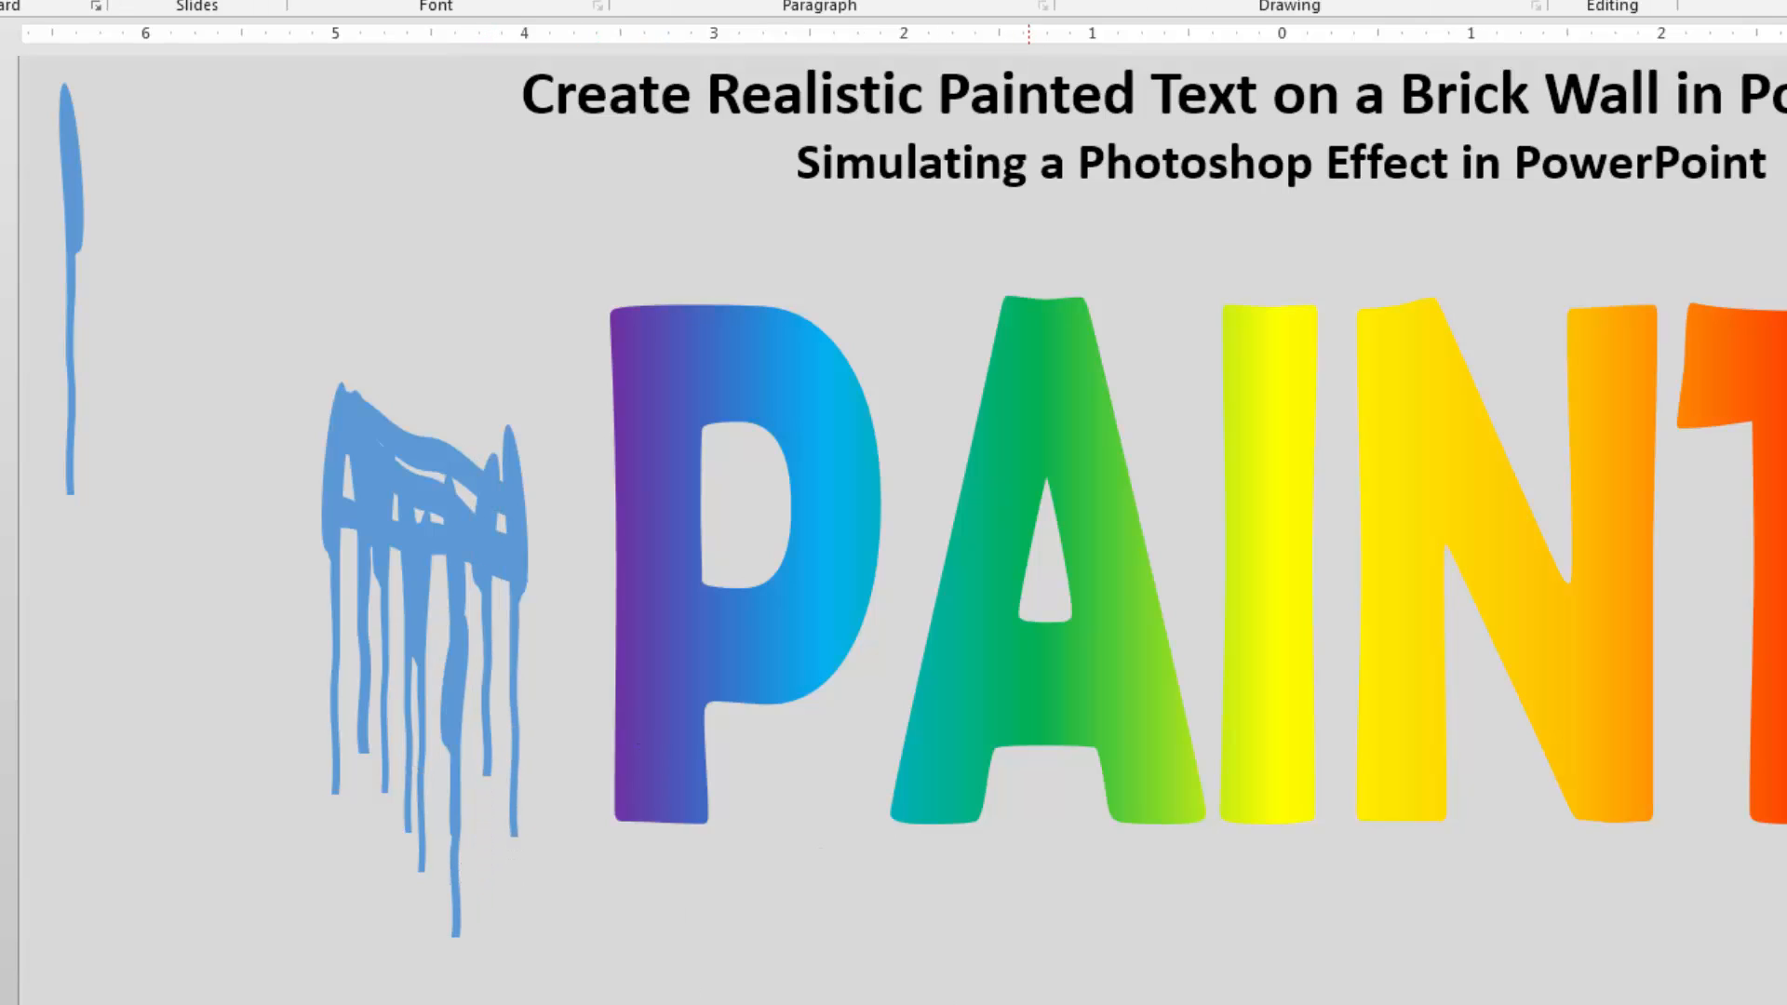
Add a shortened copy of that new drip beside the right-hand drip, and hang a second short copy below it.
click(489, 683)
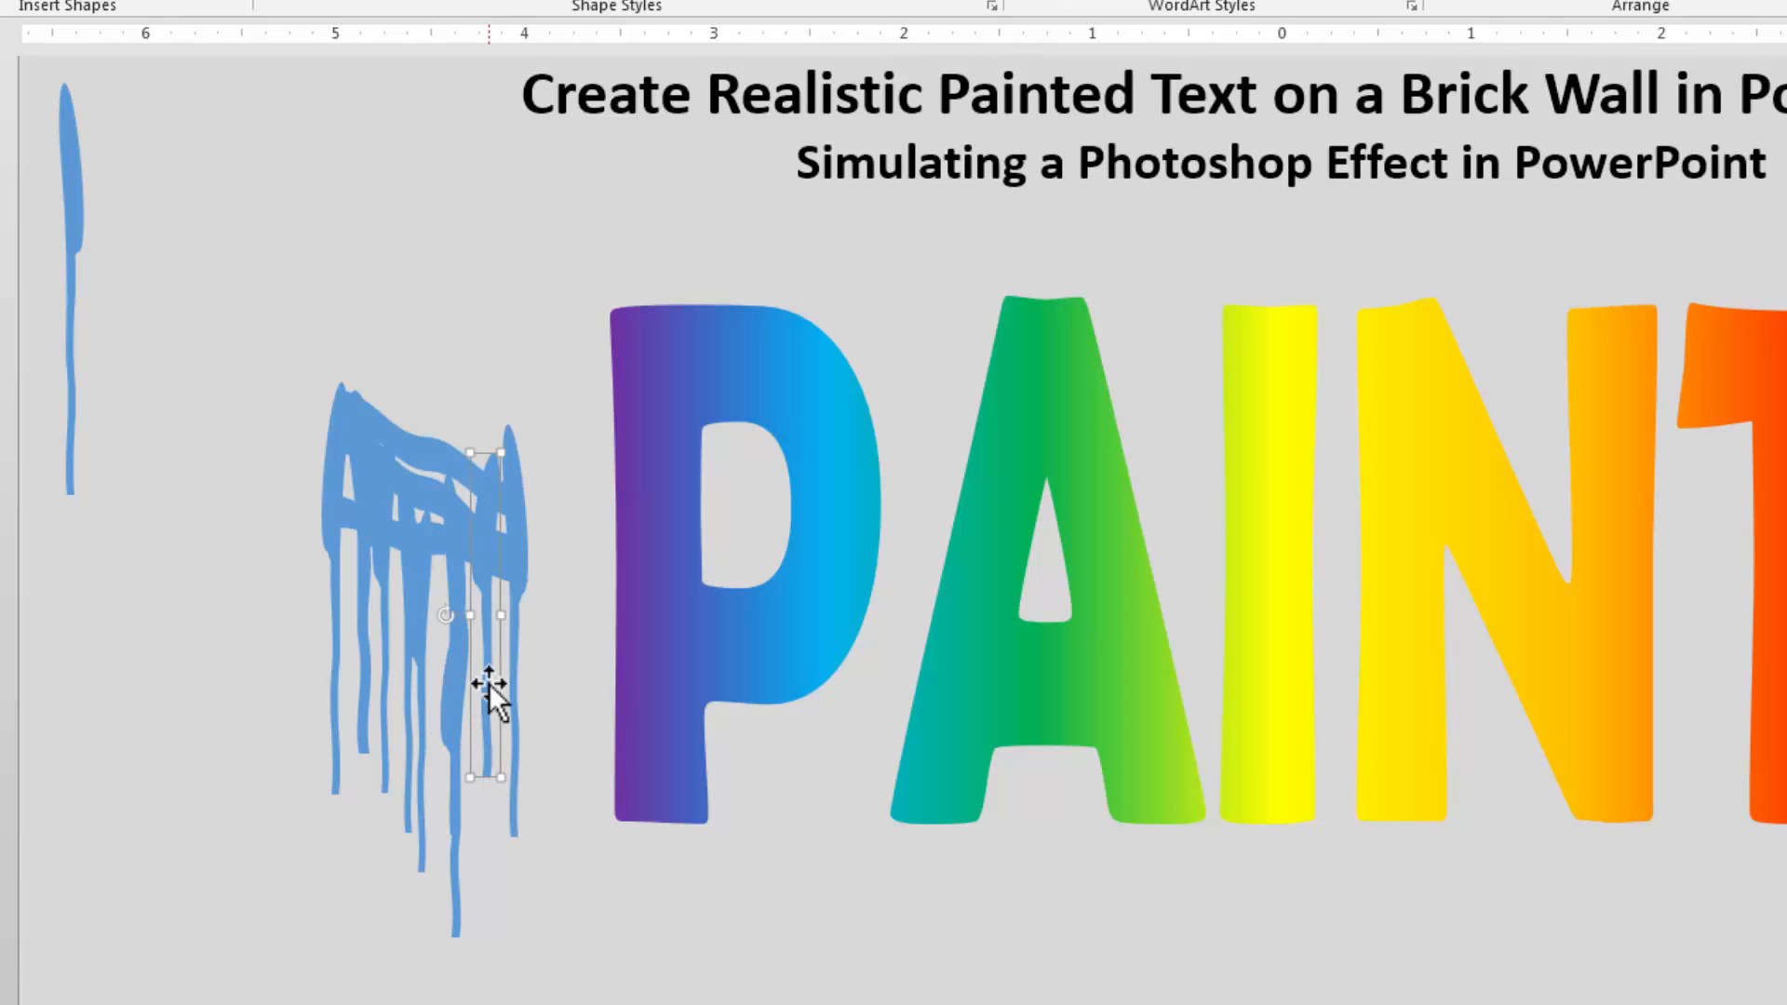
mouse_move(488, 683)
mouse_down()
mouse_move(562, 840)
mouse_move(588, 985)
mouse_move(567, 941)
mouse_move(567, 838)
mouse_move(494, 651)
mouse_up()
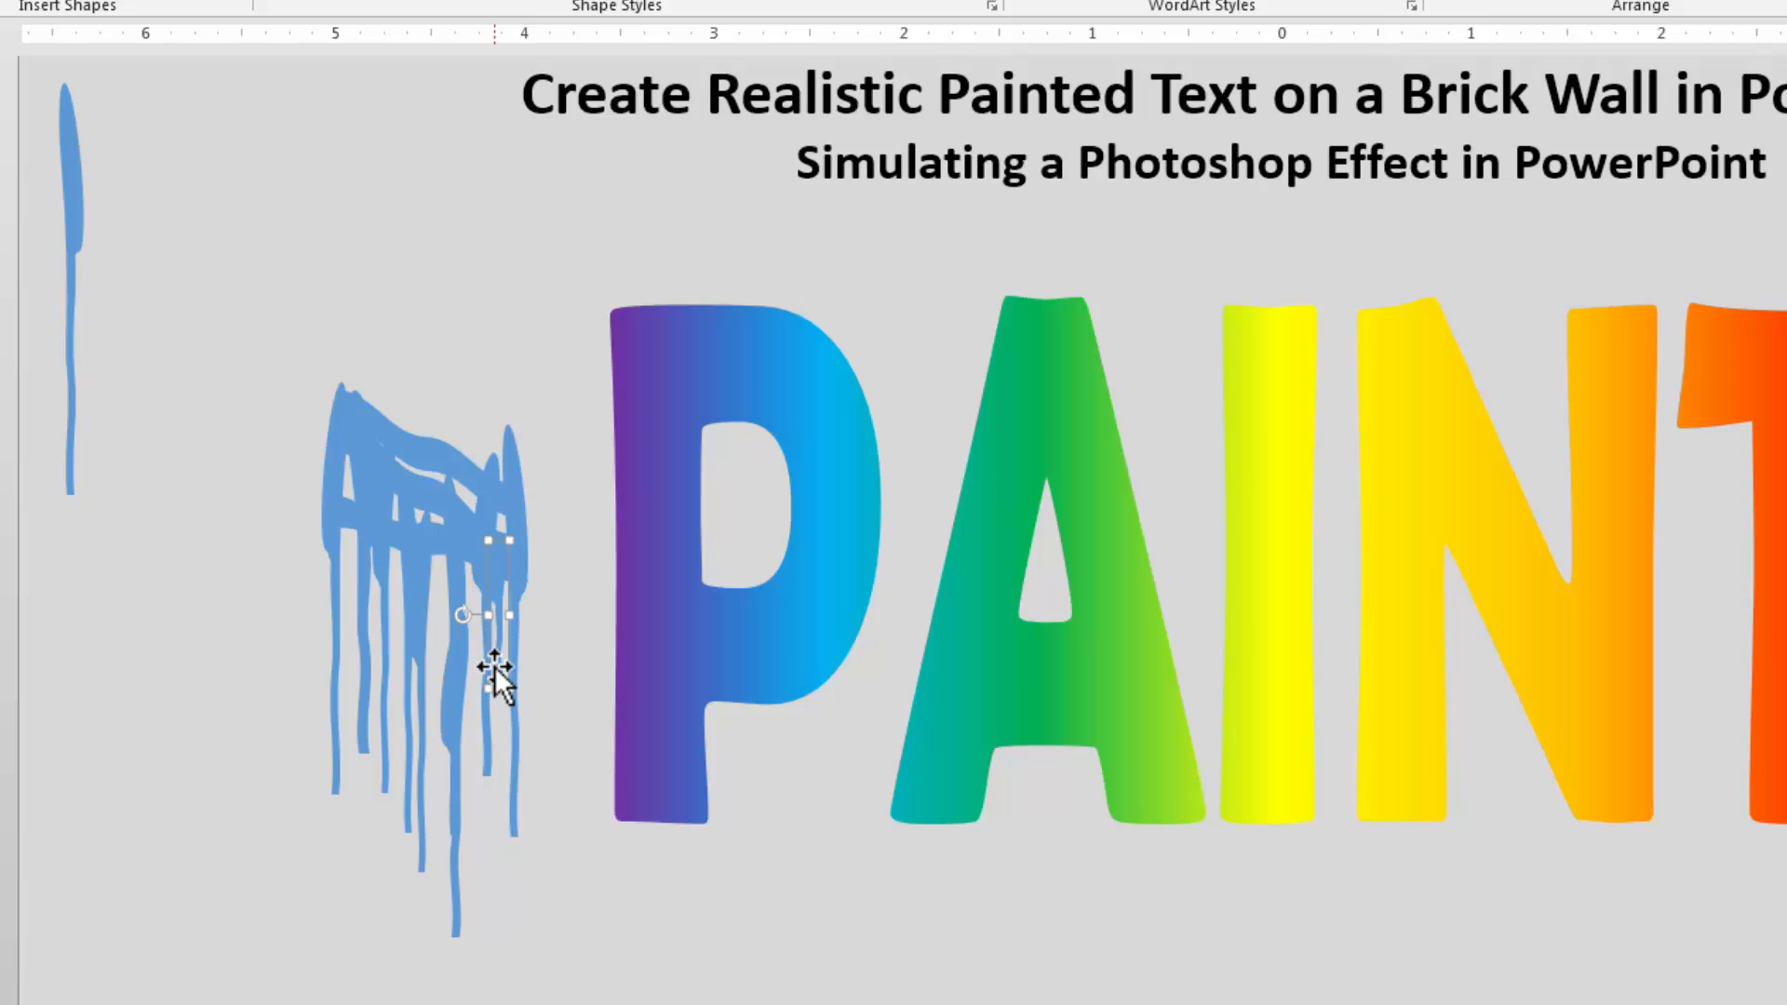
drag(497, 666, 493, 807)
click(563, 982)
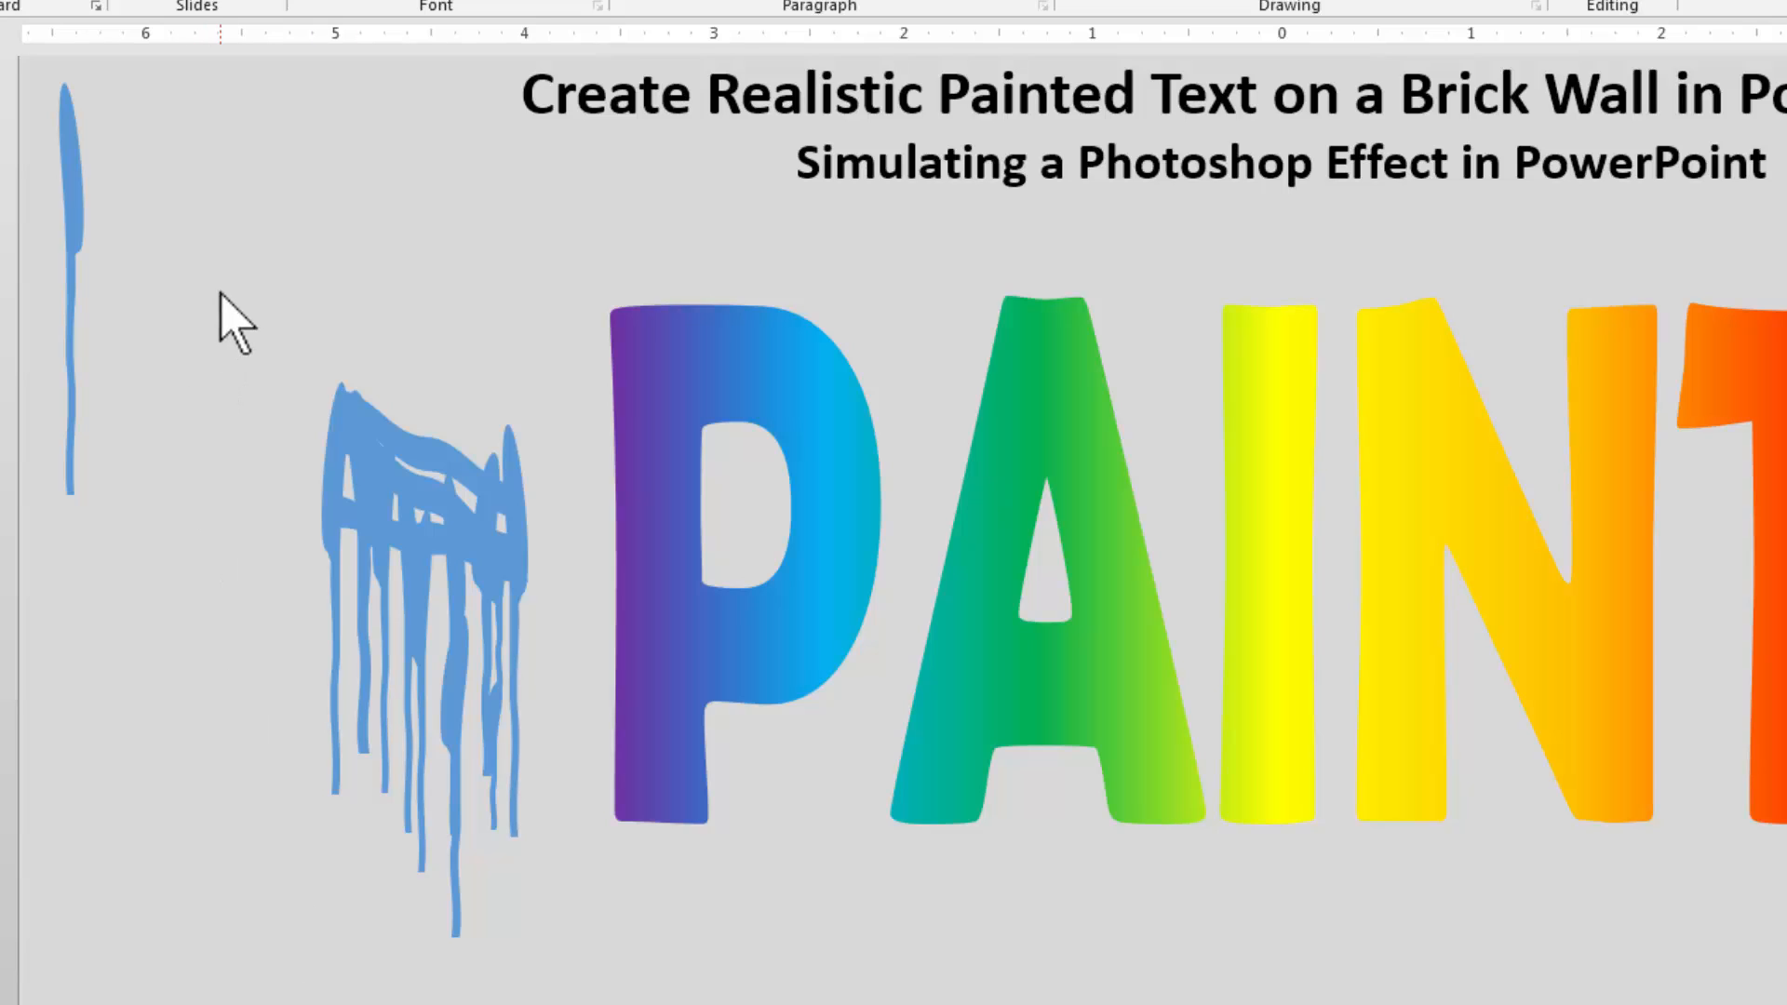
Copy the whole drip cluster to the space above and left of it, and group the shapes of the original cluster.
mouse_move(220, 292)
mouse_down()
mouse_move(411, 797)
mouse_move(570, 1000)
mouse_up()
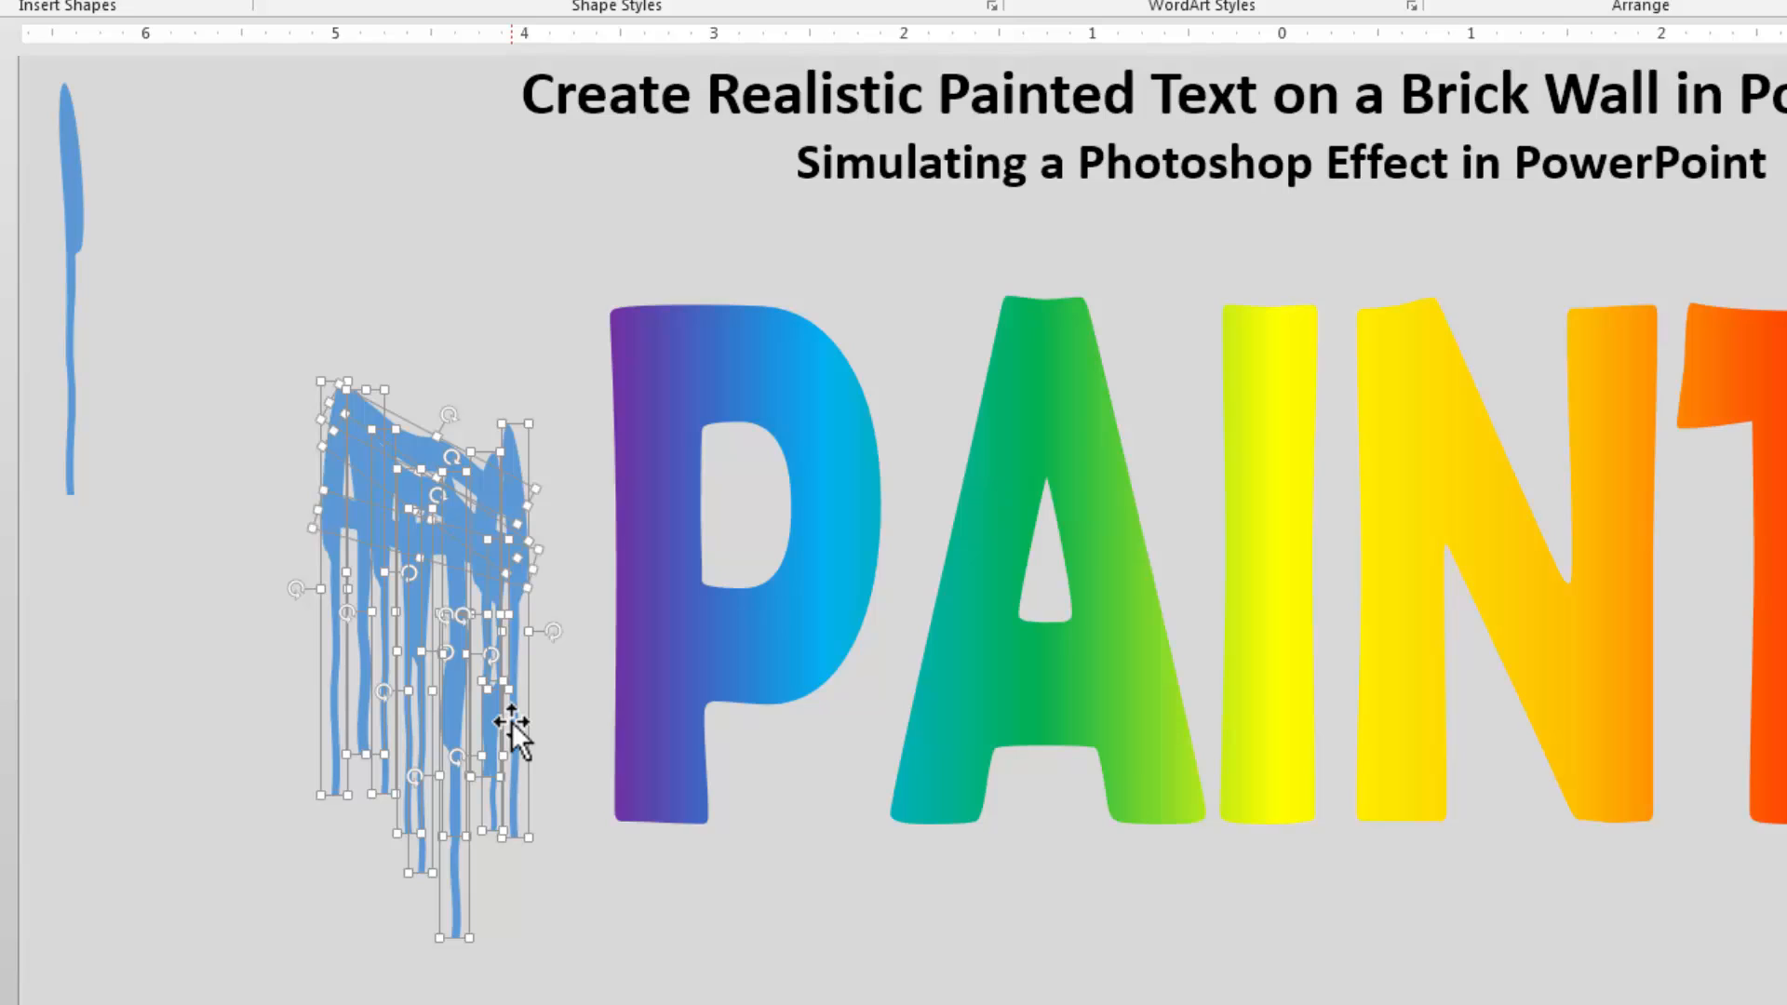
mouse_move(511, 722)
mouse_down()
mouse_move(333, 406)
mouse_move(271, 361)
mouse_move(296, 360)
mouse_move(298, 324)
mouse_move(281, 321)
mouse_up()
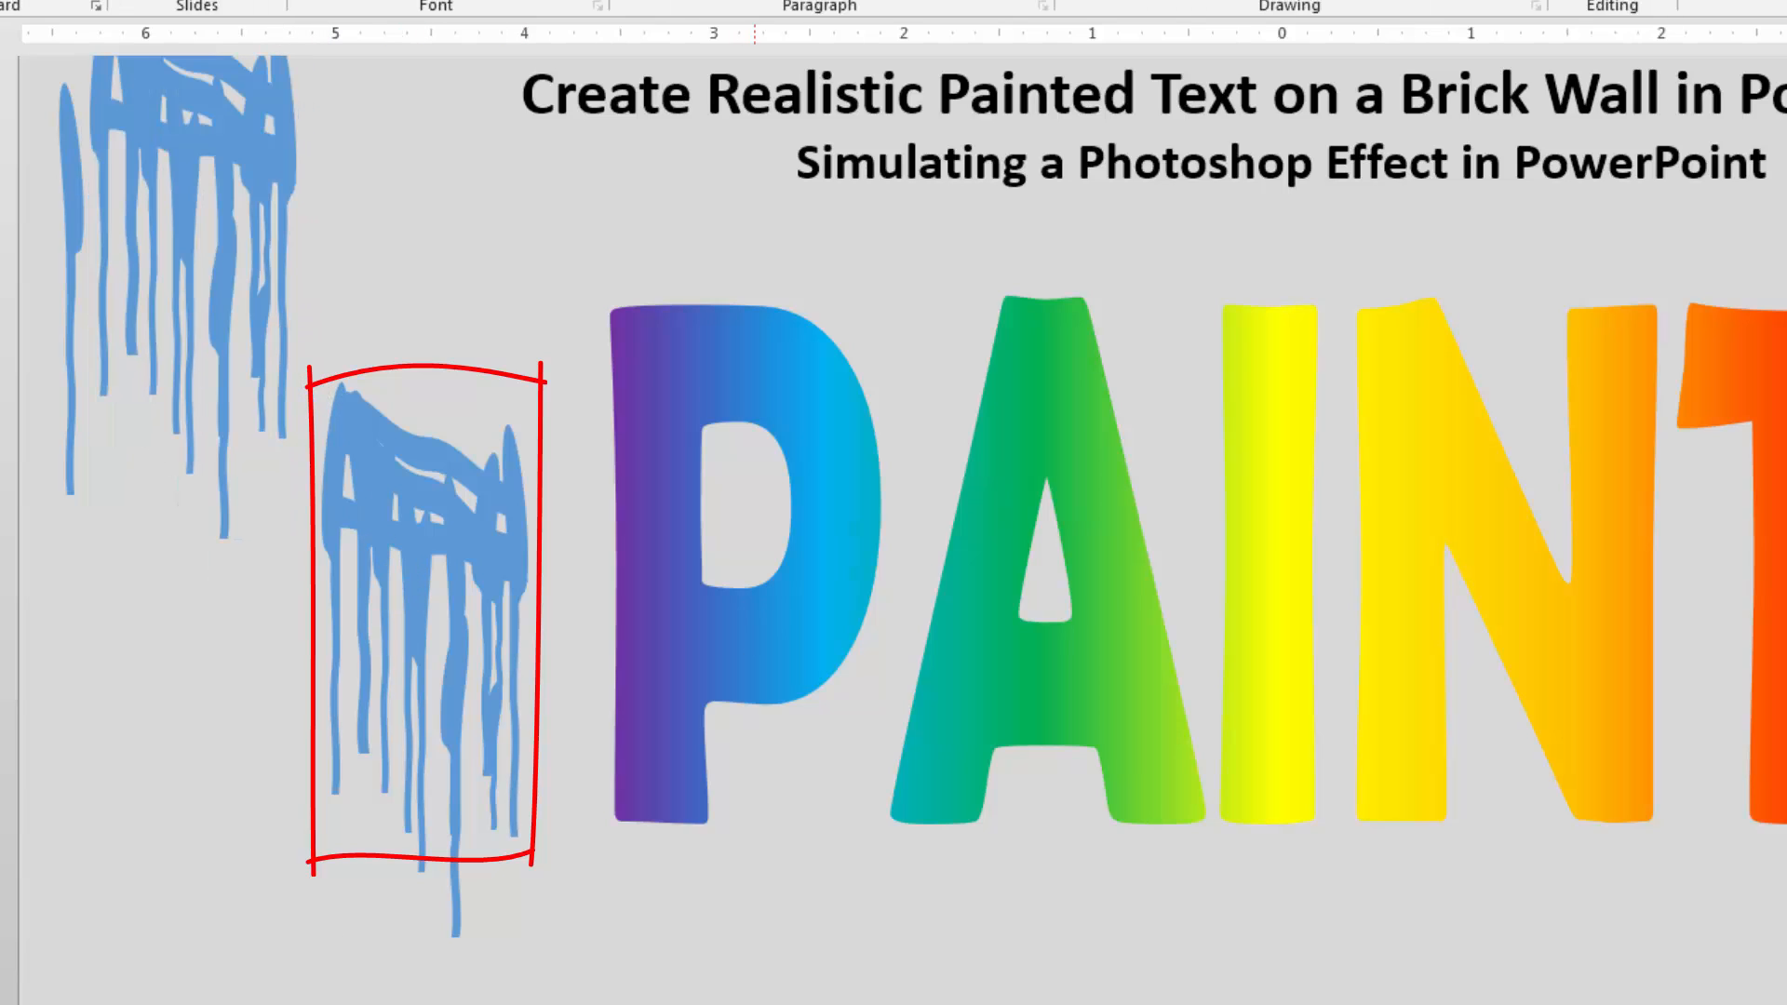
mouse_move(731, 1003)
mouse_down()
mouse_move(267, 471)
mouse_move(261, 333)
mouse_up()
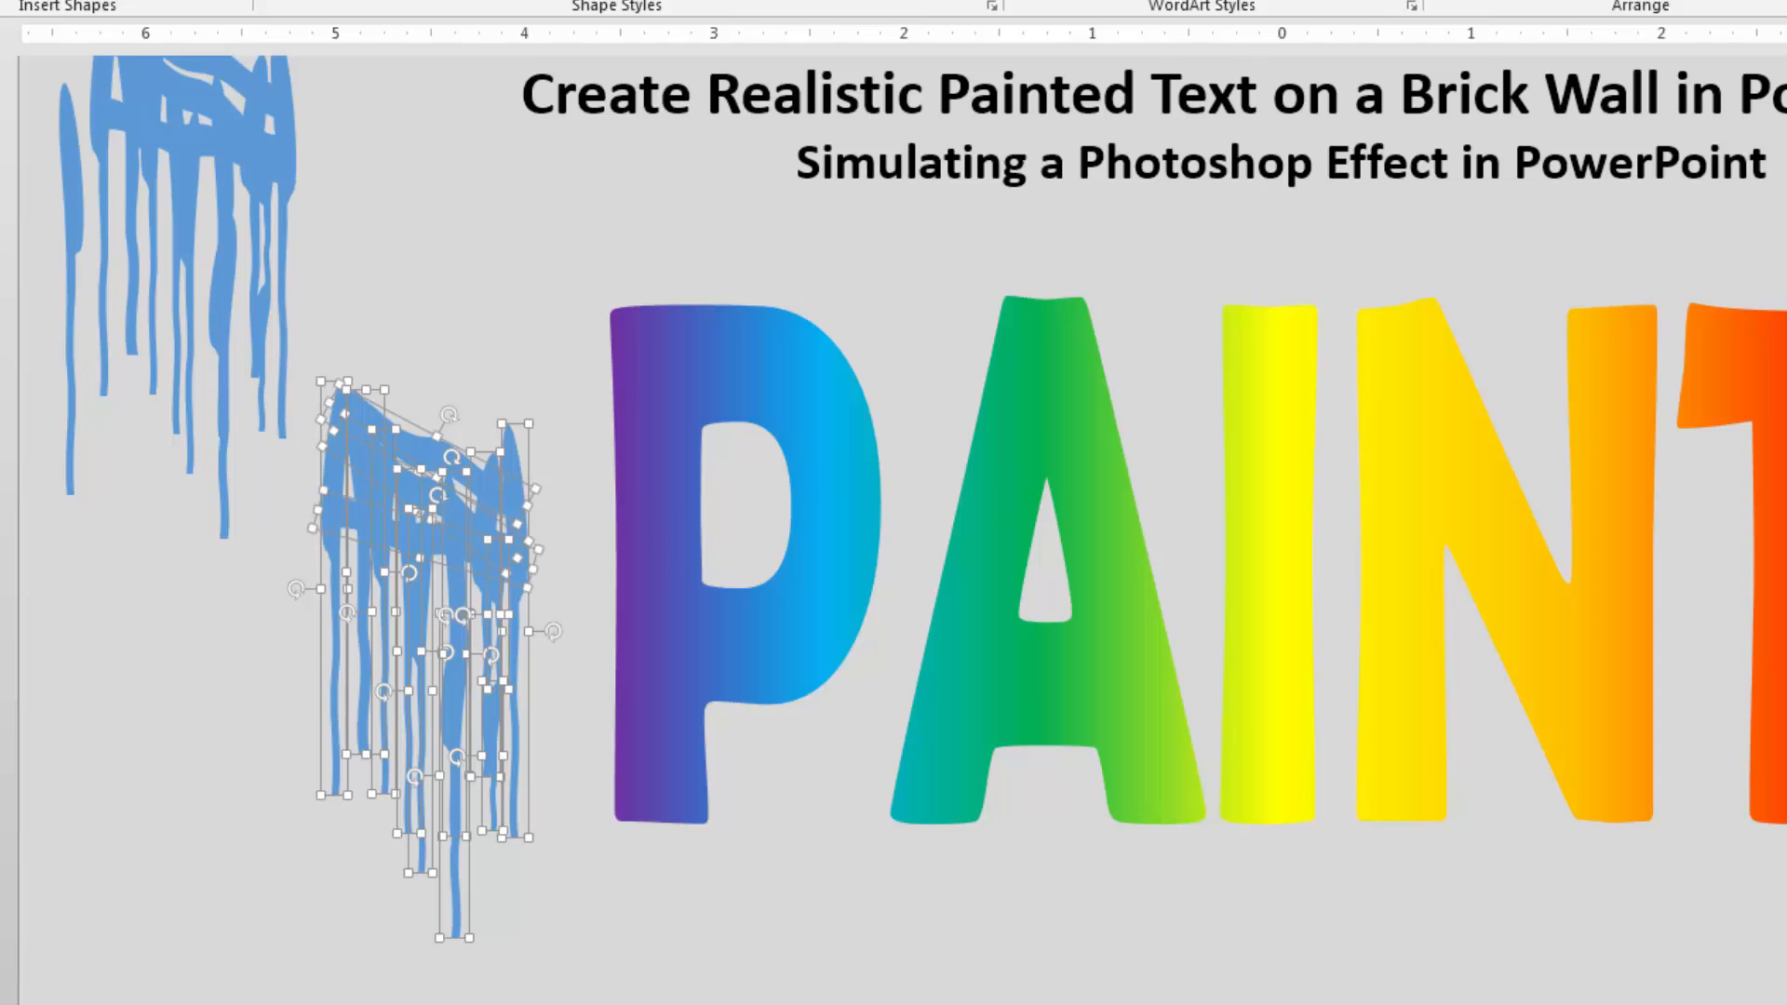
click(1349, 189)
click(1371, 306)
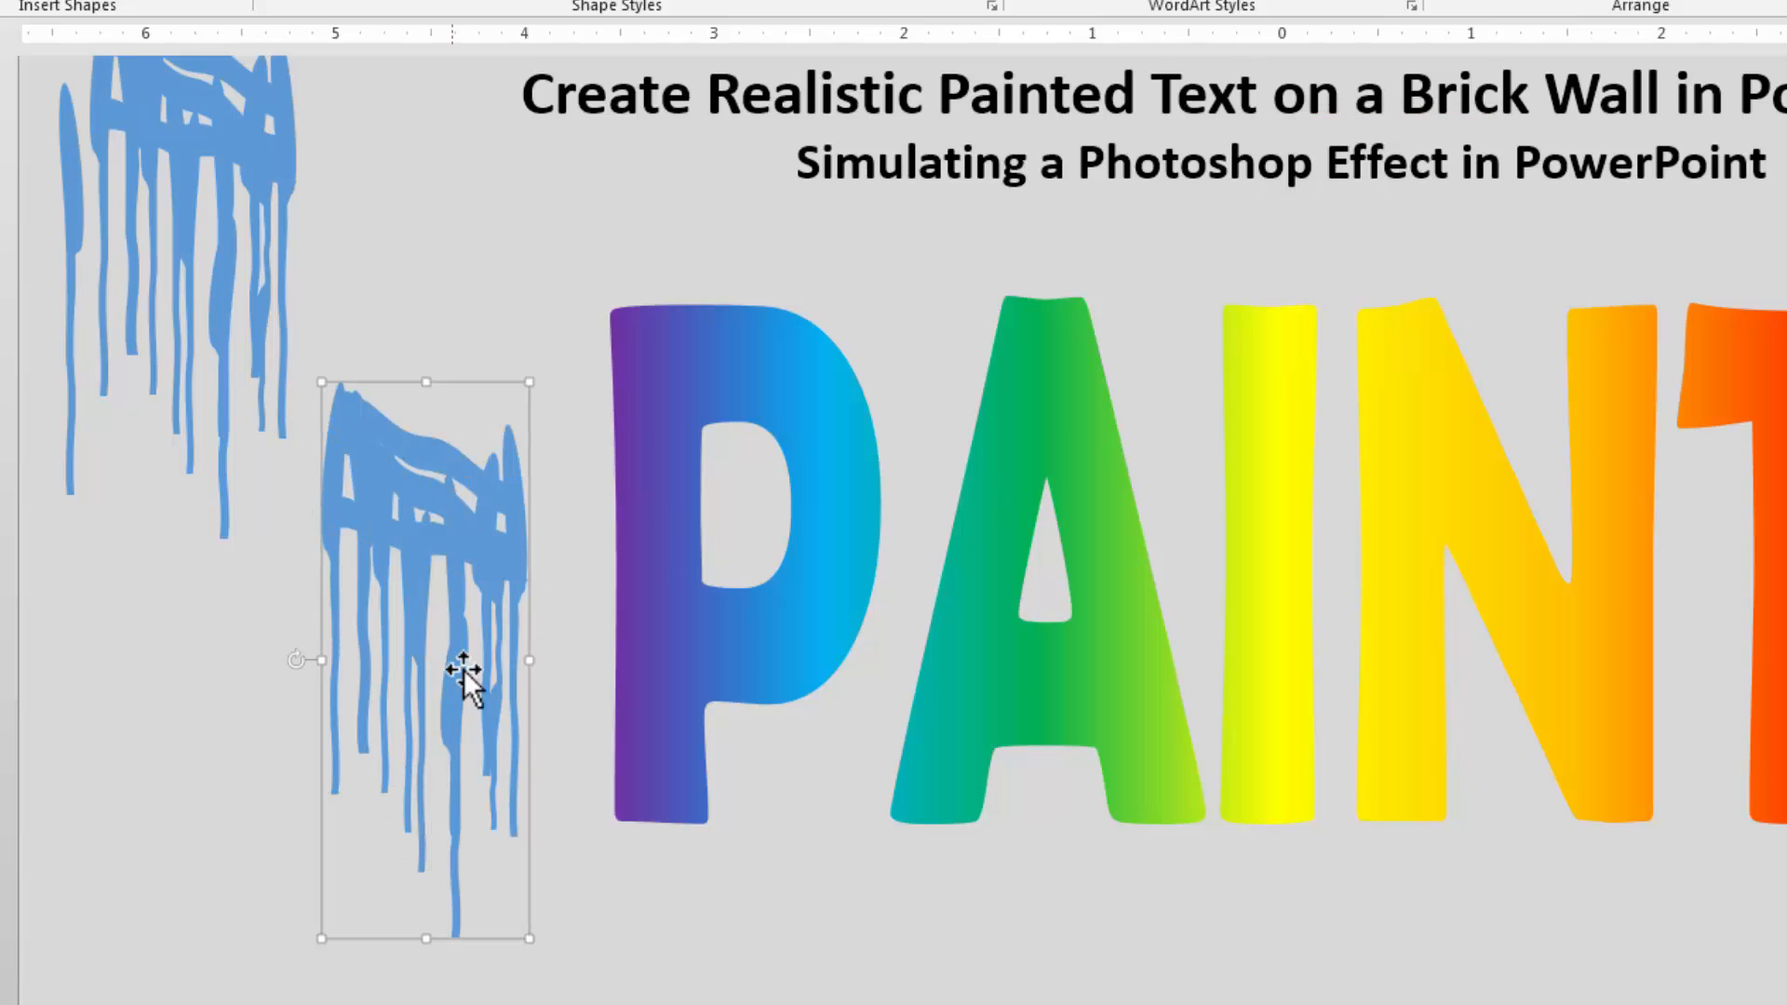
Move the grouped drip cluster lower and reduce both its width and height.
drag(507, 718, 520, 875)
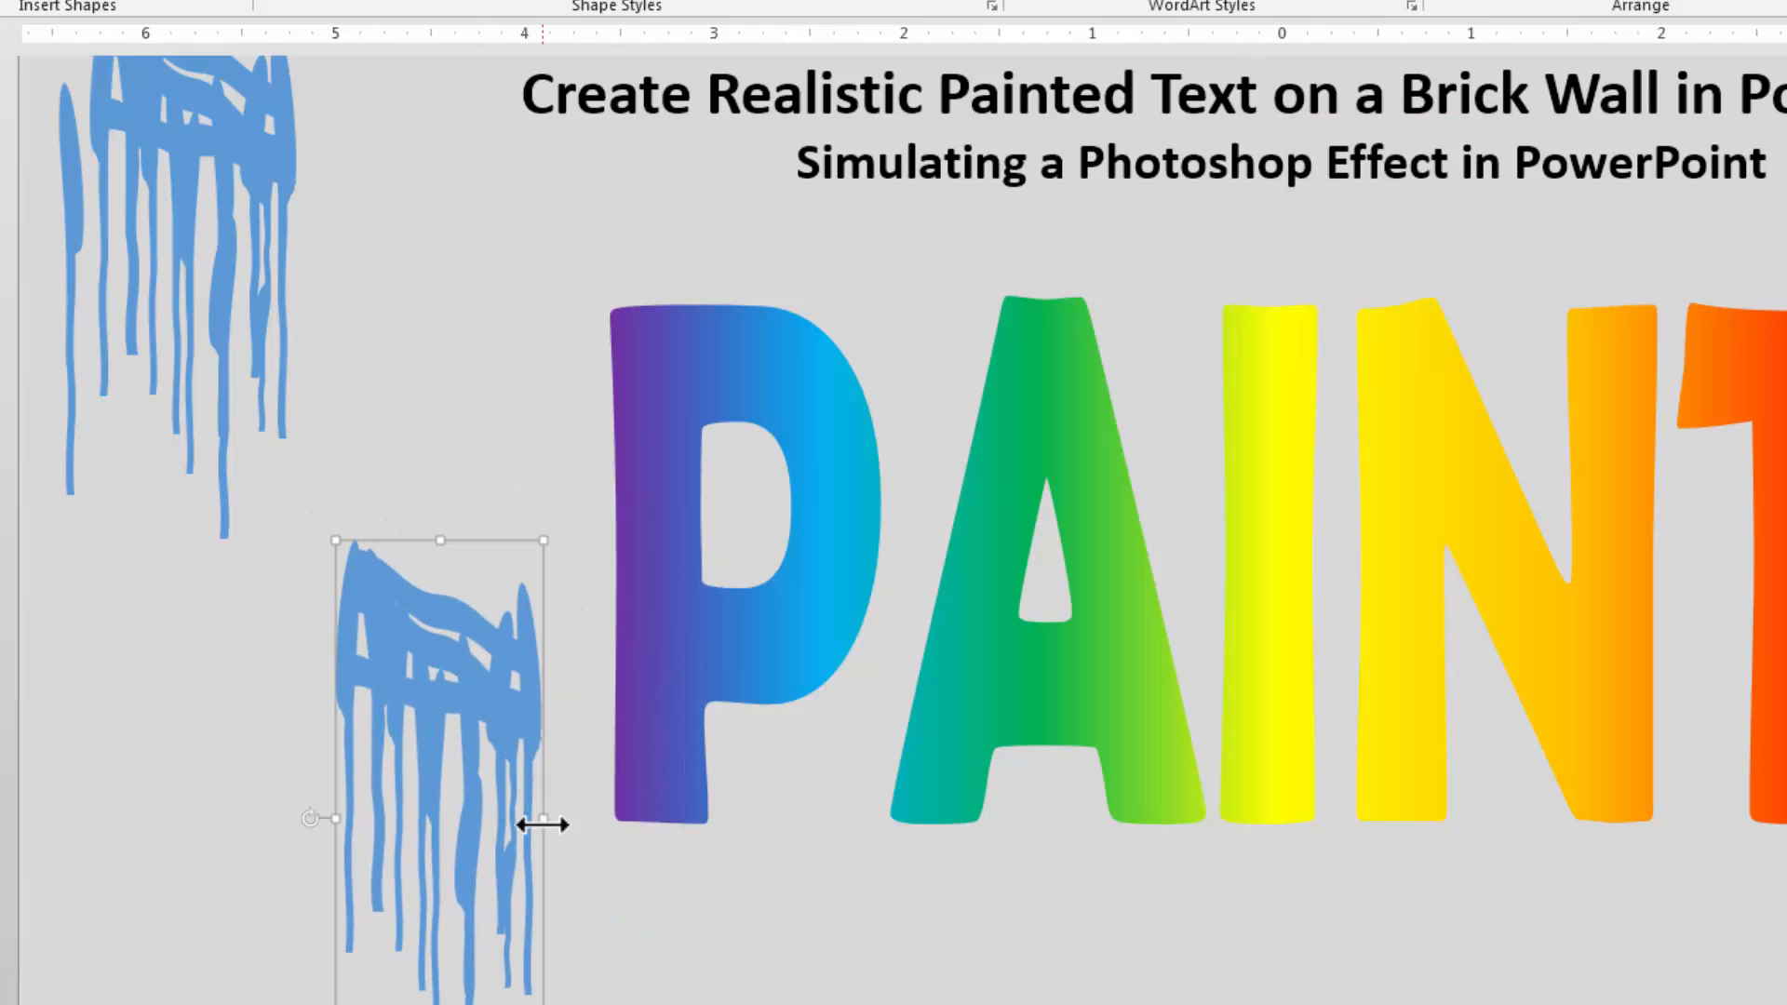
drag(533, 816, 479, 817)
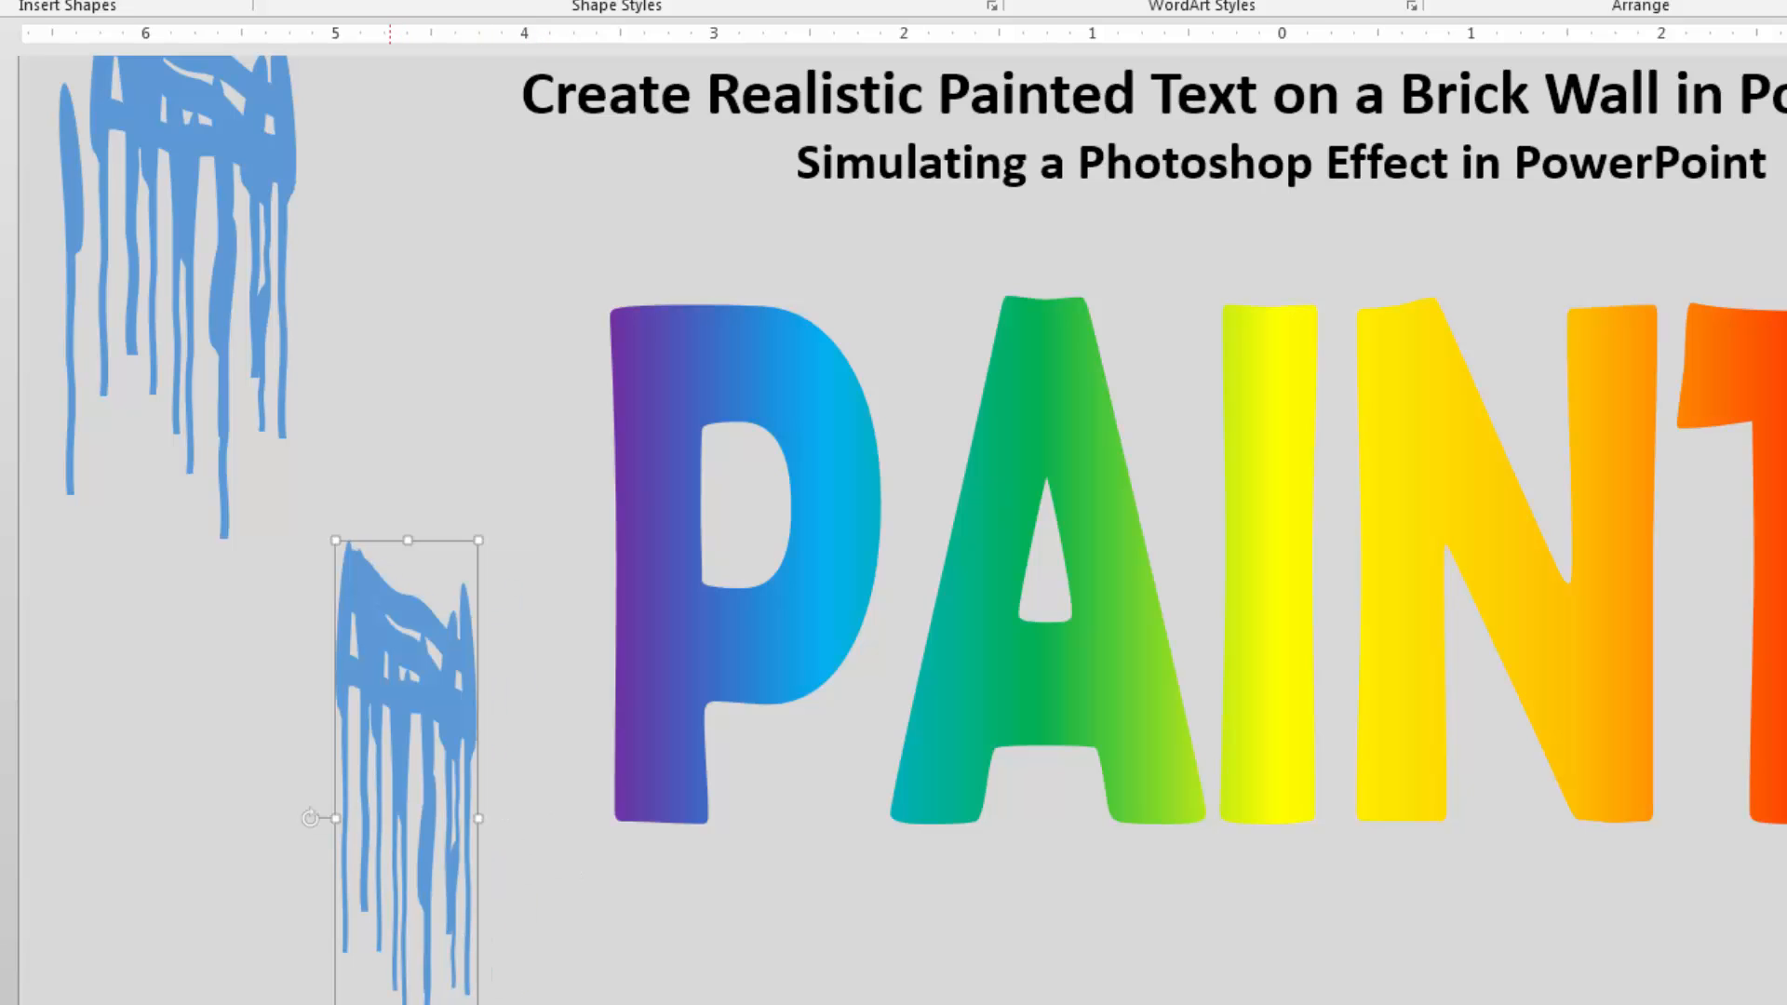
drag(407, 1004, 355, 878)
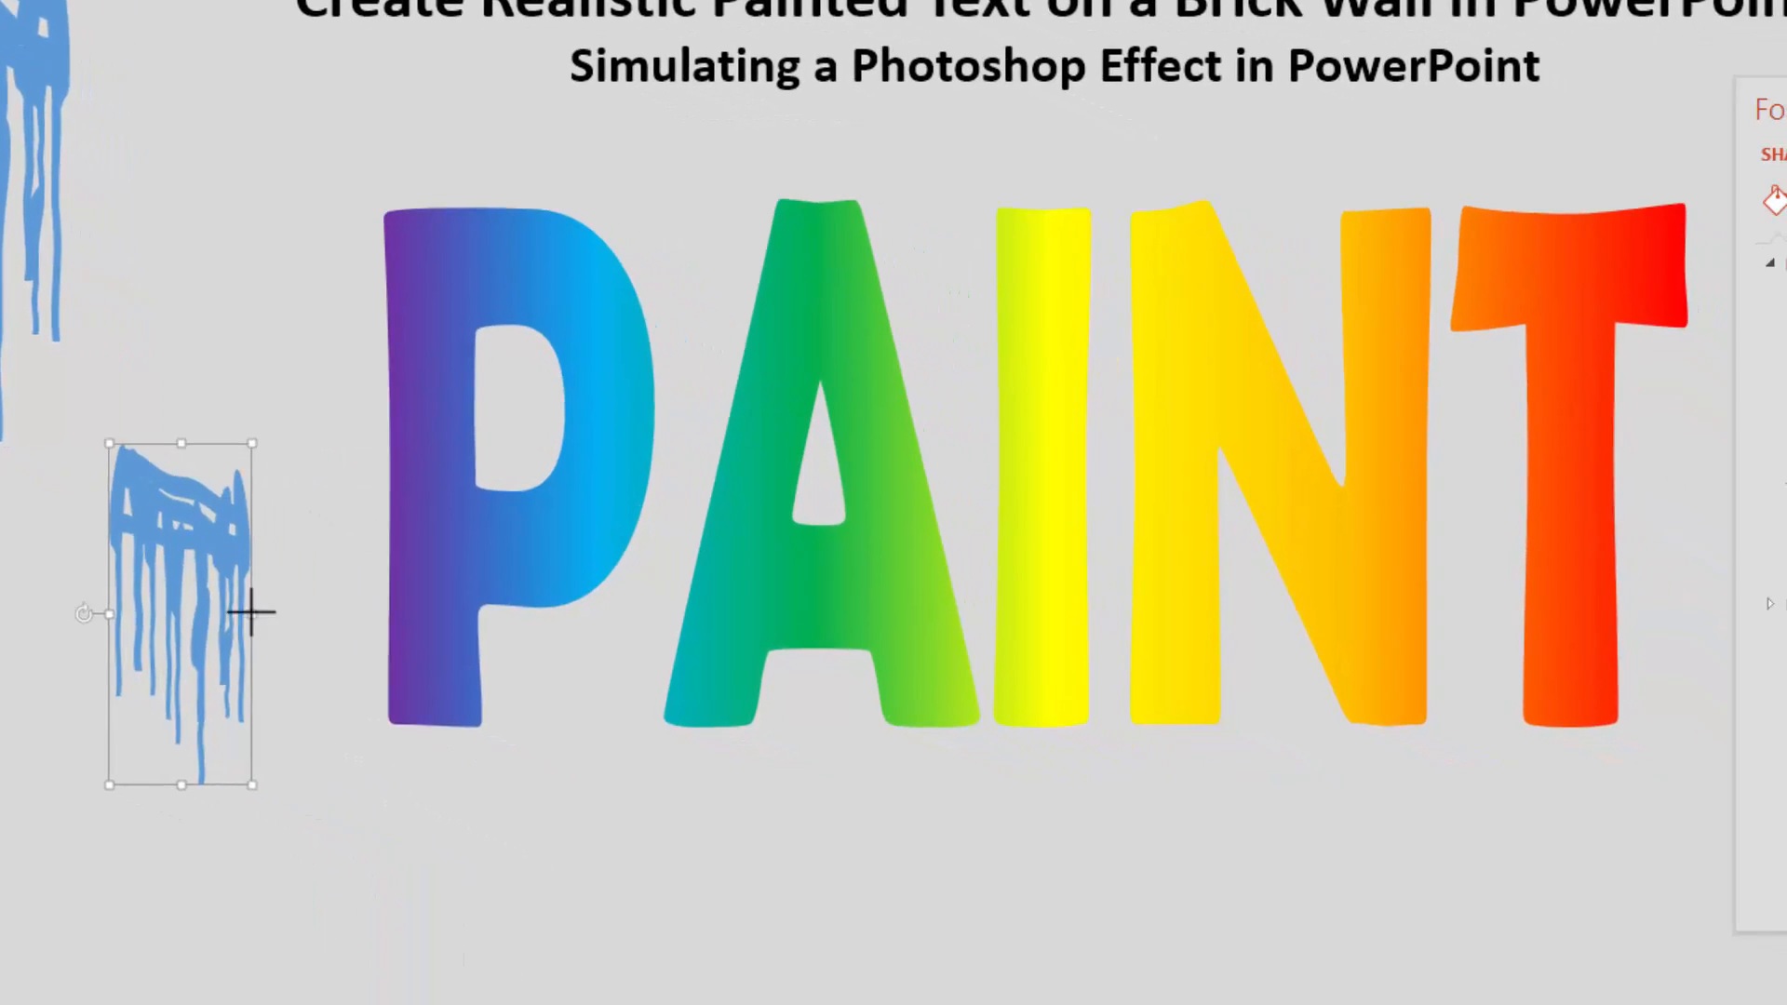
Place the drip group over the base of the letter P's stem and match its width to the stem.
drag(477, 707, 423, 720)
drag(56, 499, 341, 697)
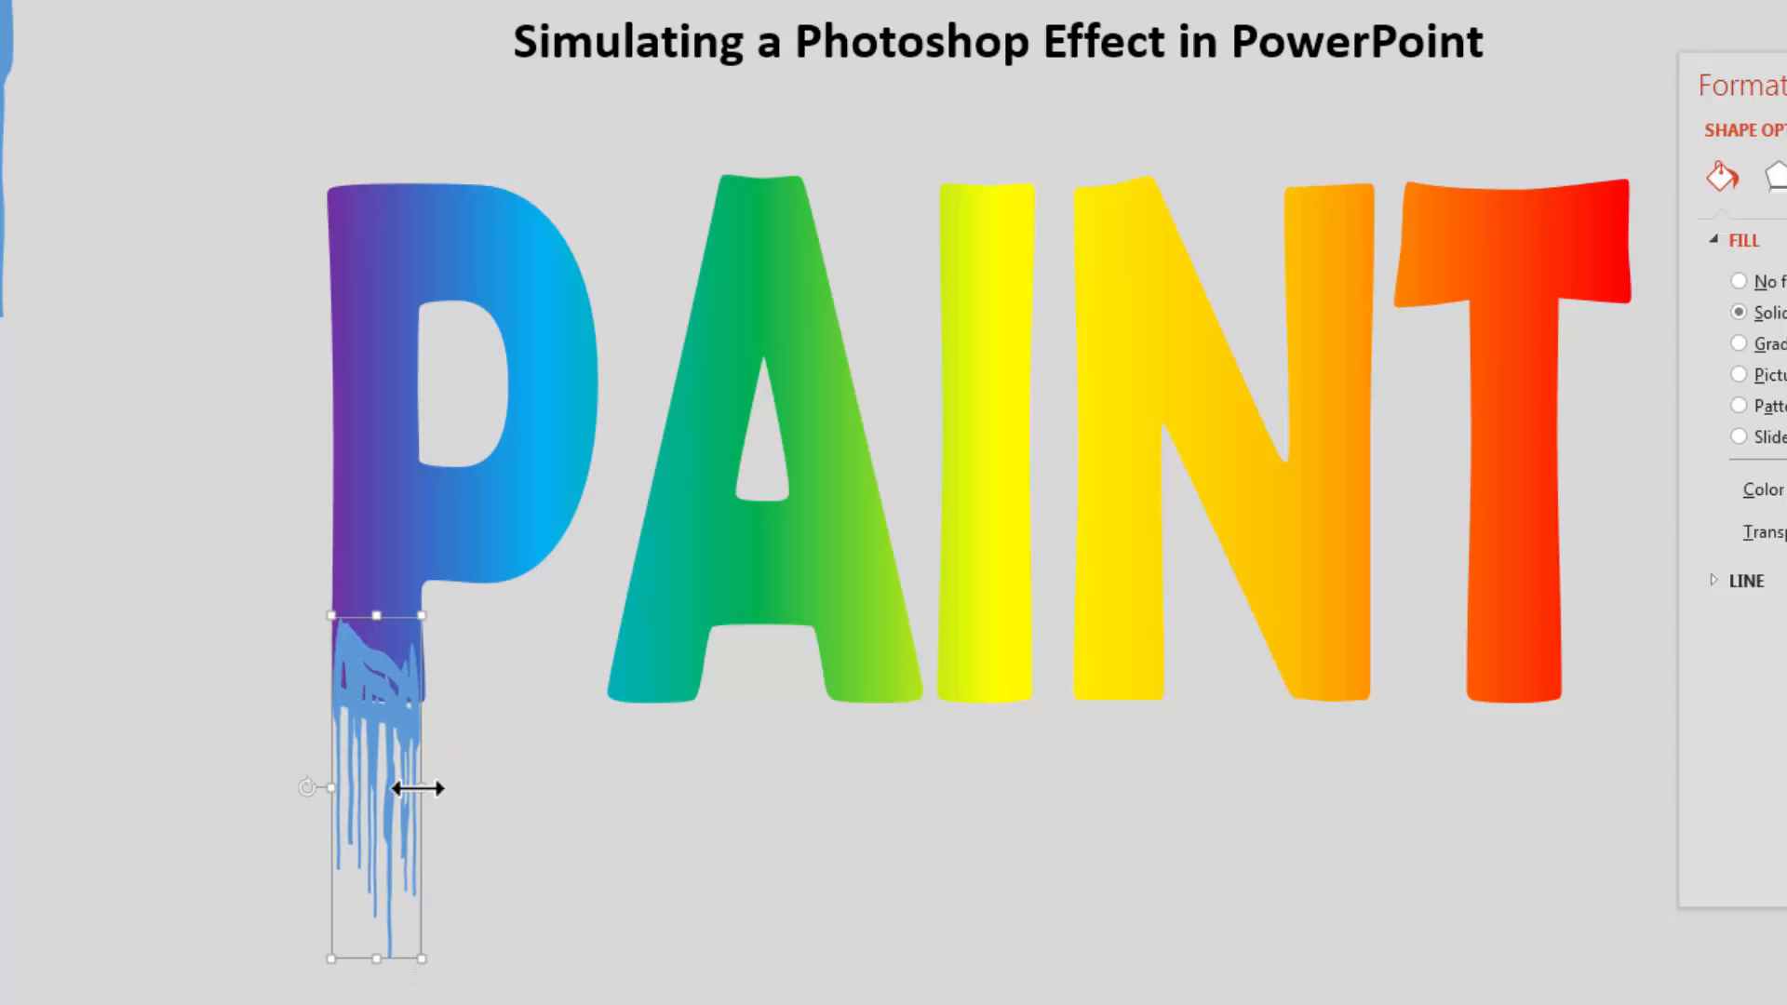
drag(425, 785, 426, 788)
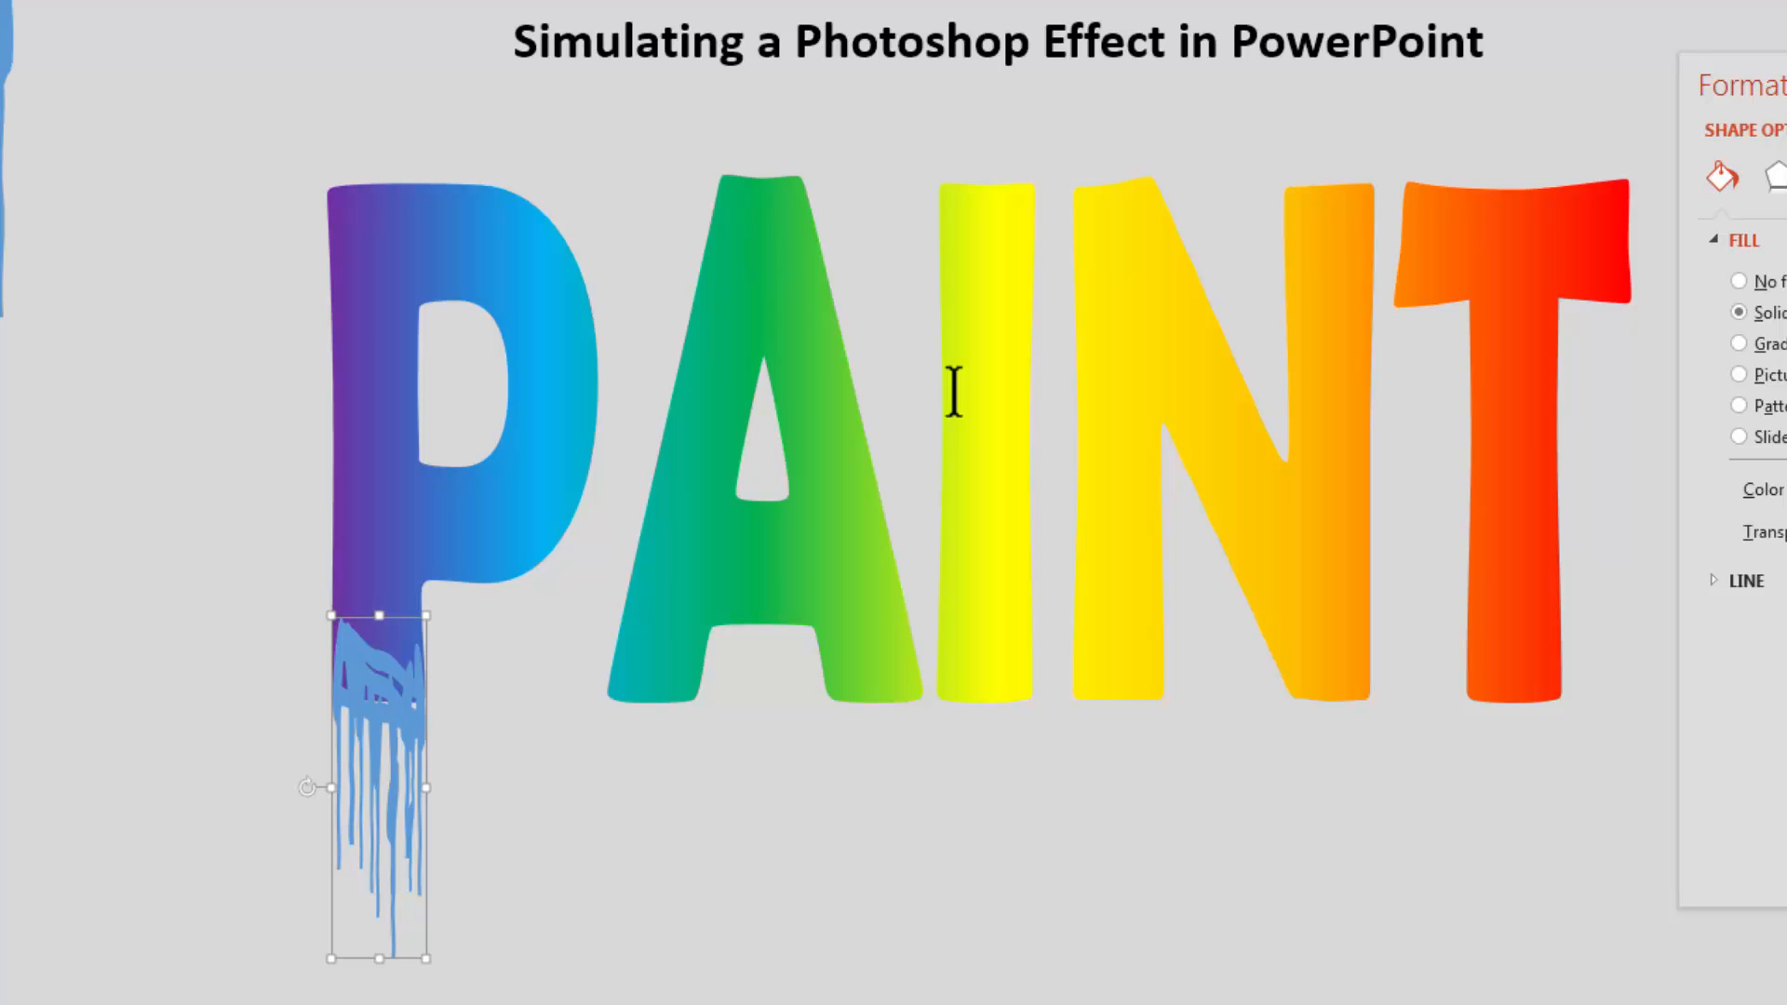
Move the fitted drip group to the empty area left of the P, and place a copy over the base of the P's stem.
click(533, 870)
click(419, 642)
drag(379, 723, 100, 479)
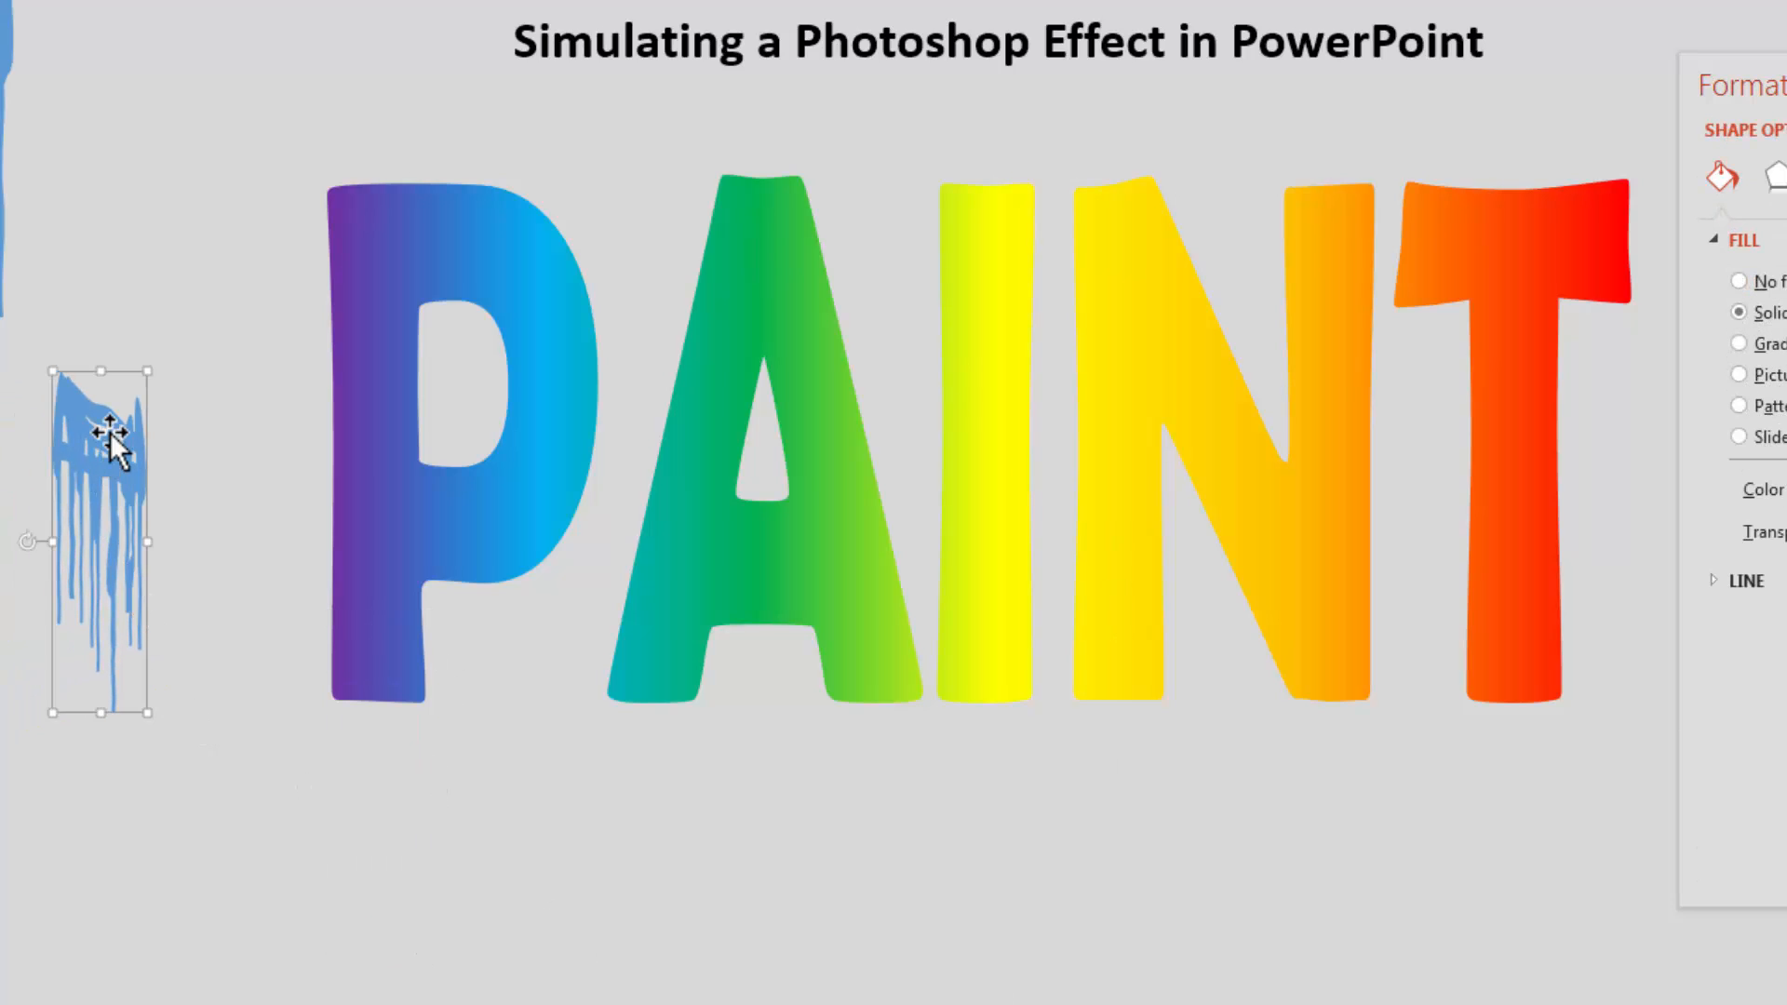
mouse_move(124, 499)
ctrl+mouse_down()
mouse_move(372, 698)
mouse_move(374, 672)
mouse_move(280, 758)
mouse_move(389, 688)
ctrl+mouse_up()
click(335, 427)
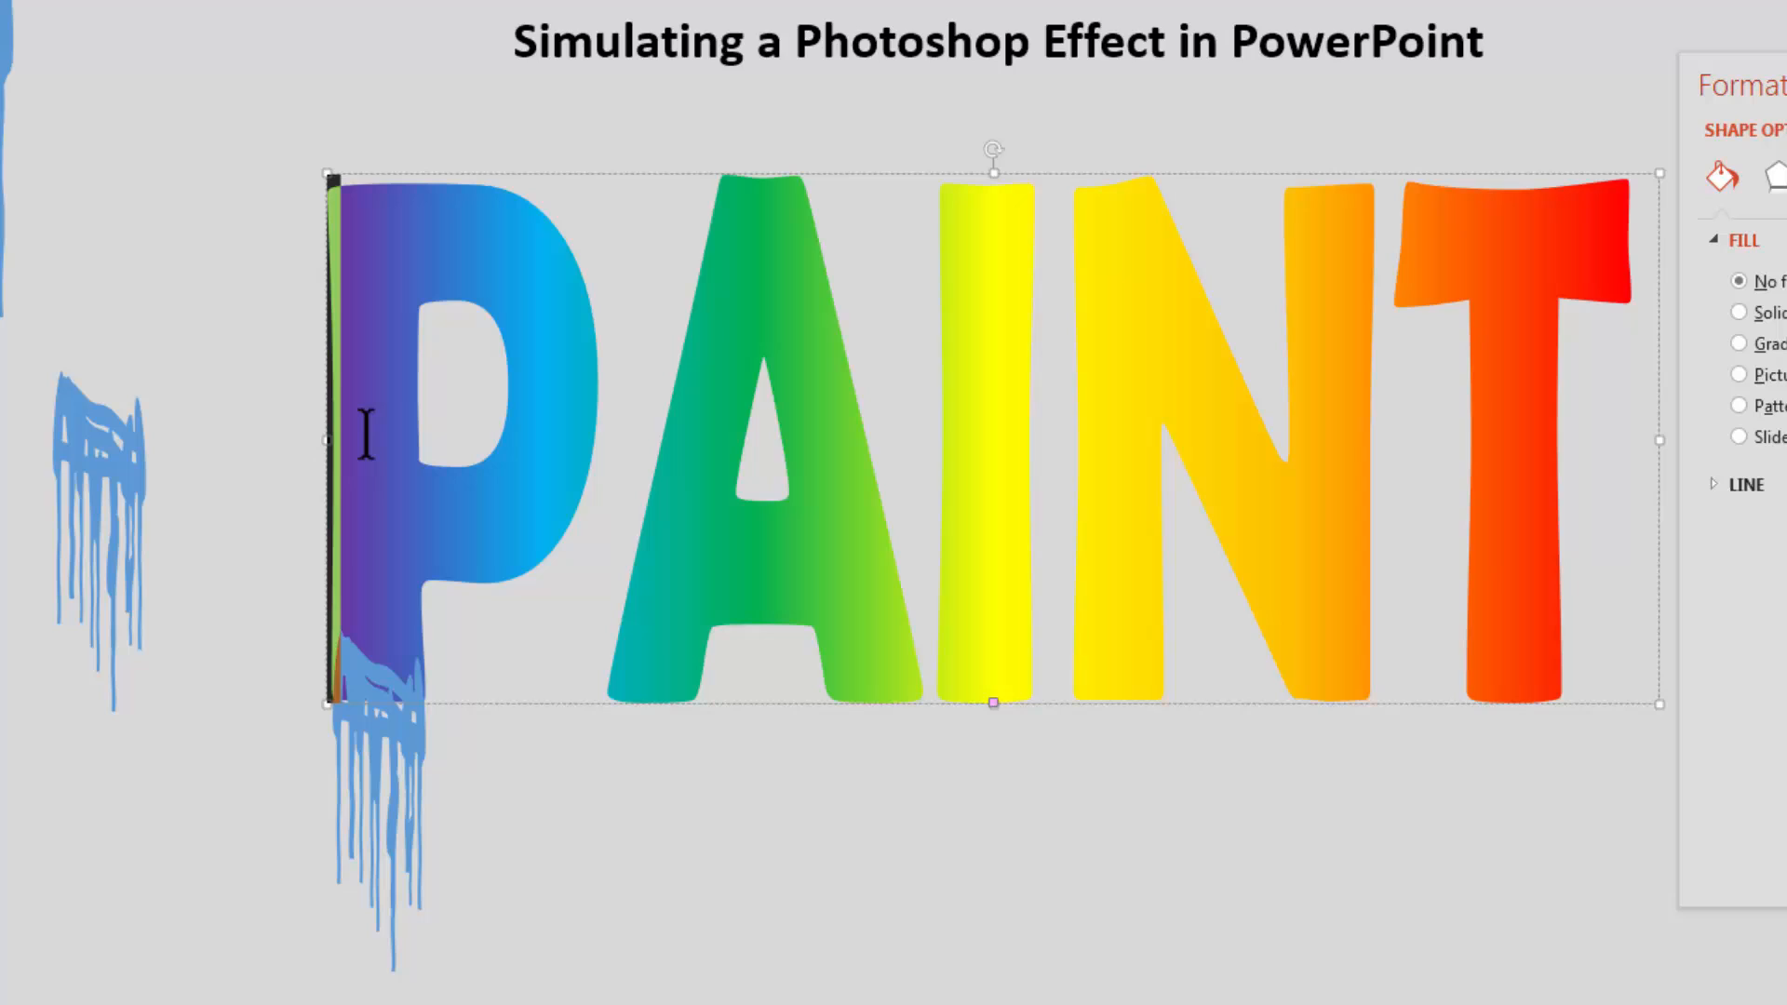
Subtract the drip group at the base of the P's stem from the PAINT lettering.
shift+click(394, 836)
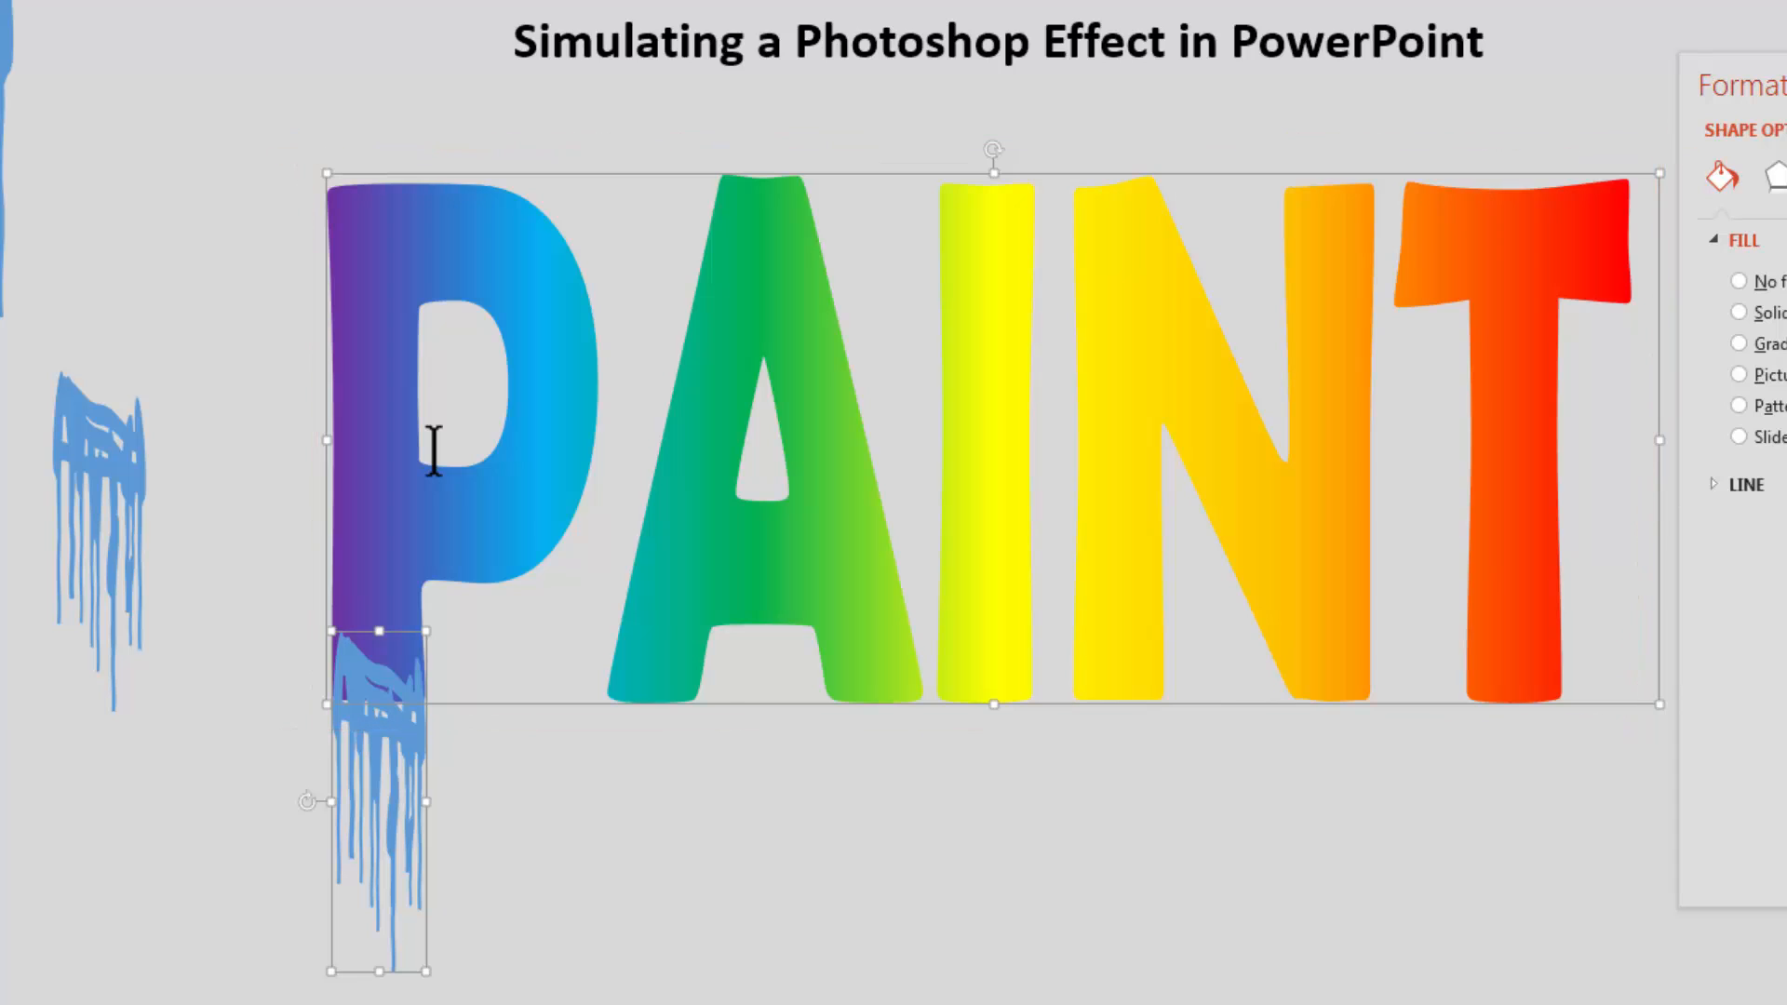
click(1483, 172)
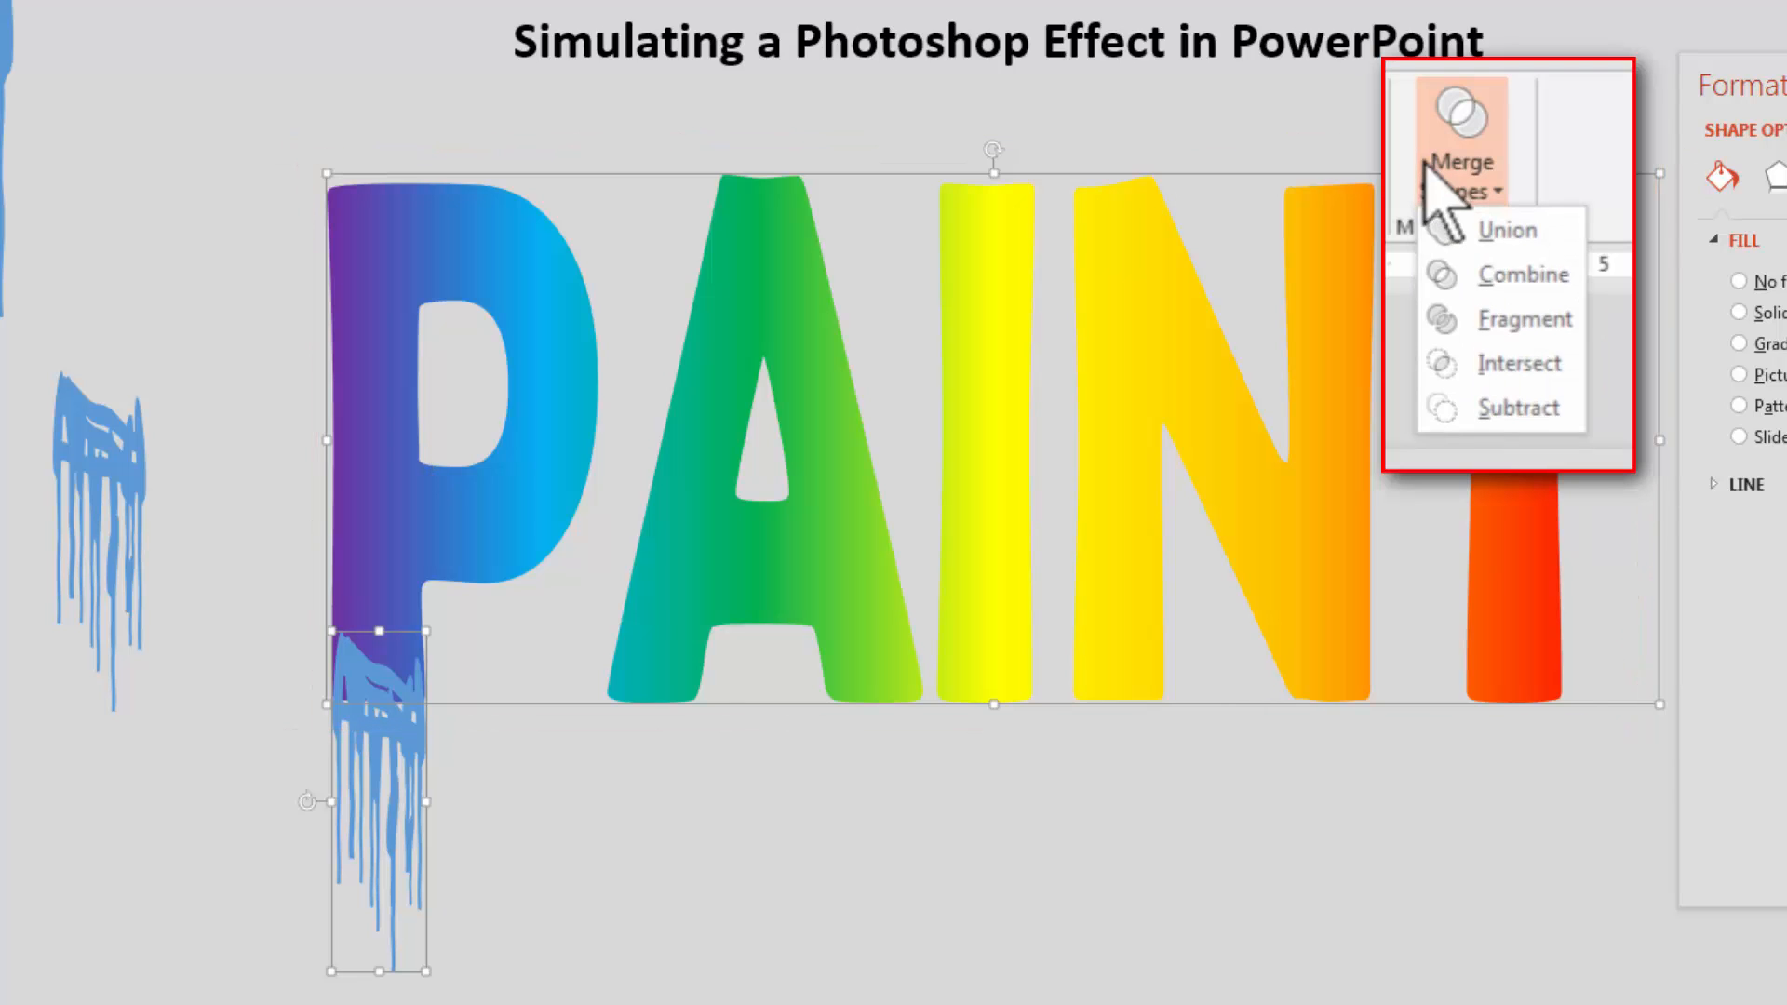
click(1503, 367)
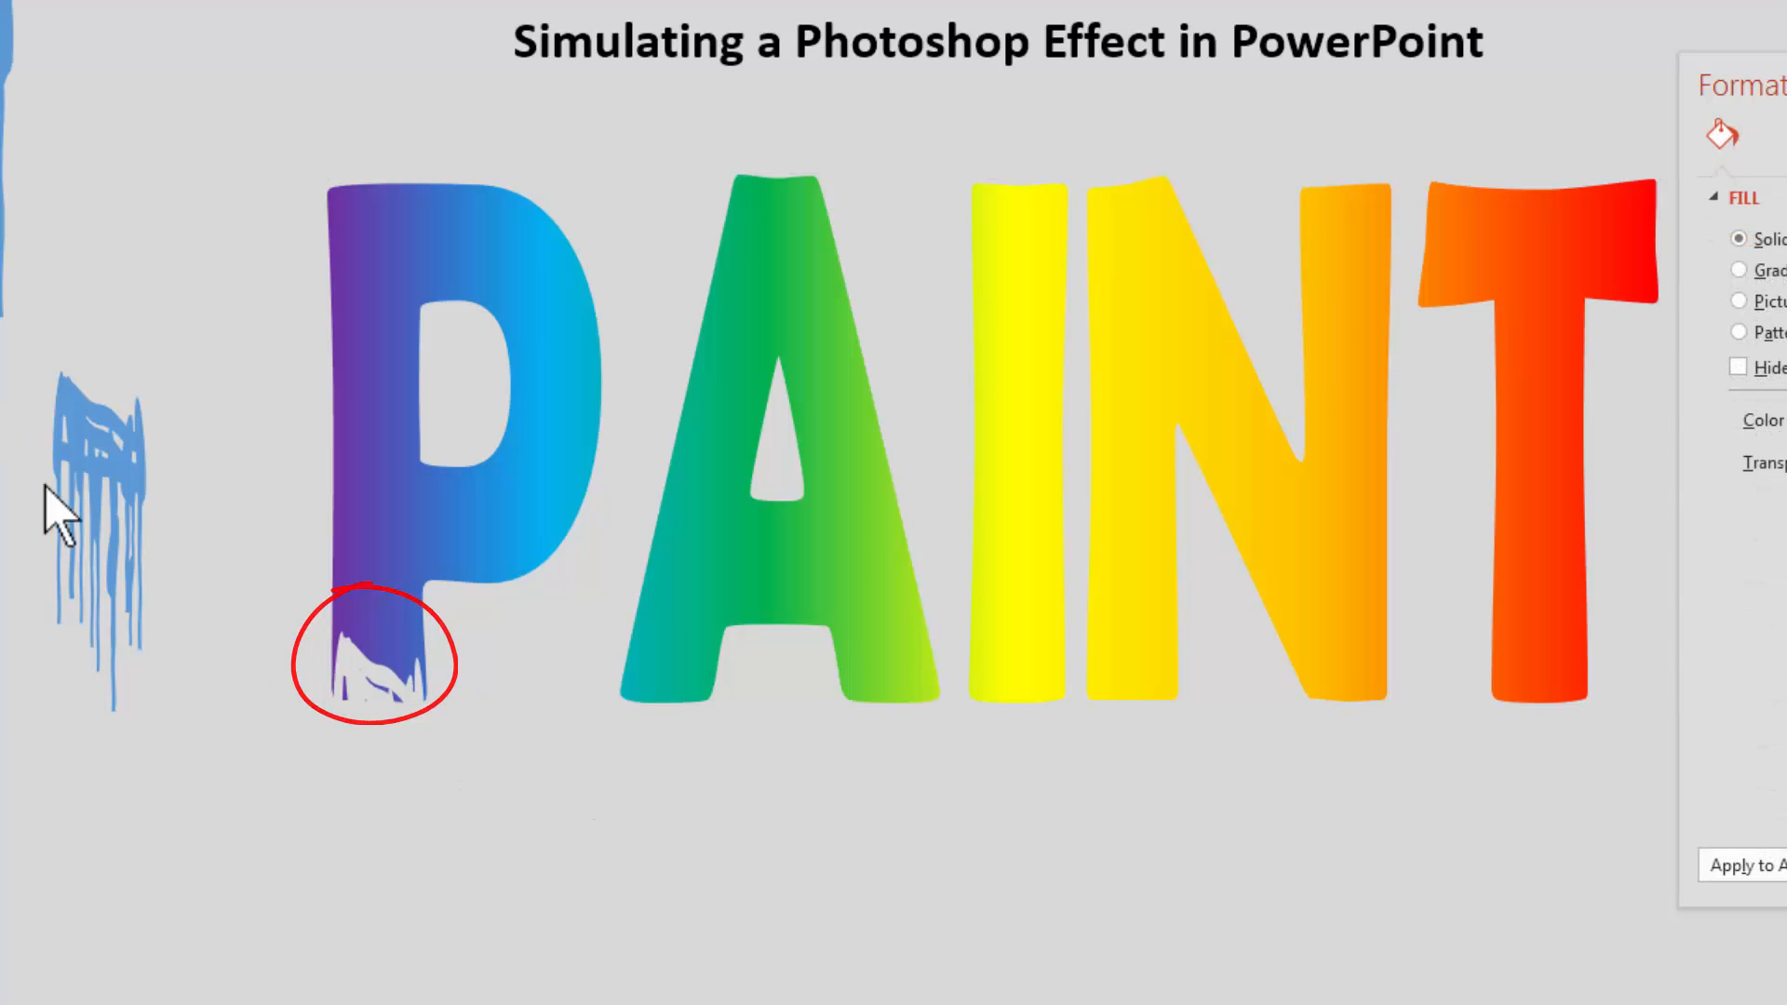
Place a copy of the drip group over the A's left foot, shorten it to about half its height and flip it horizontally.
mouse_move(64, 495)
mouse_down()
mouse_move(311, 790)
mouse_move(352, 730)
mouse_move(141, 512)
mouse_move(624, 740)
mouse_move(676, 793)
mouse_move(659, 721)
mouse_move(667, 733)
mouse_up()
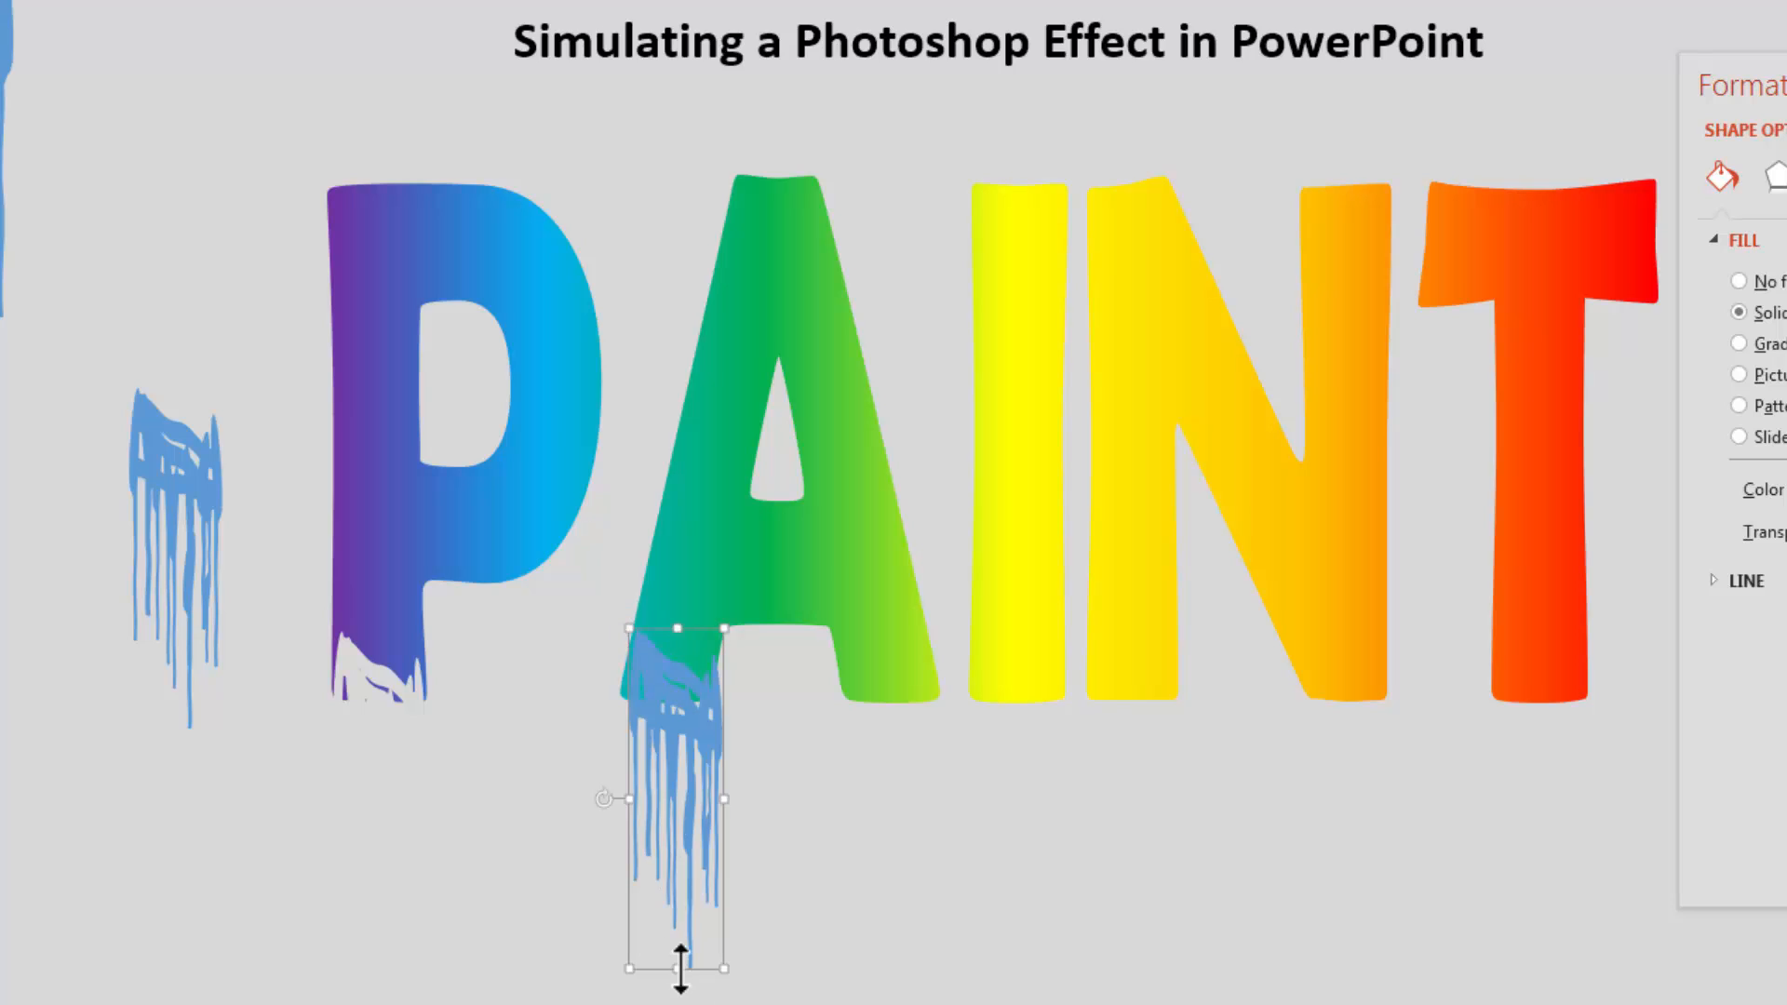
drag(680, 969, 661, 810)
mouse_move(705, 701)
mouse_down()
mouse_move(722, 702)
mouse_move(698, 724)
mouse_move(689, 696)
mouse_up()
click(695, 697)
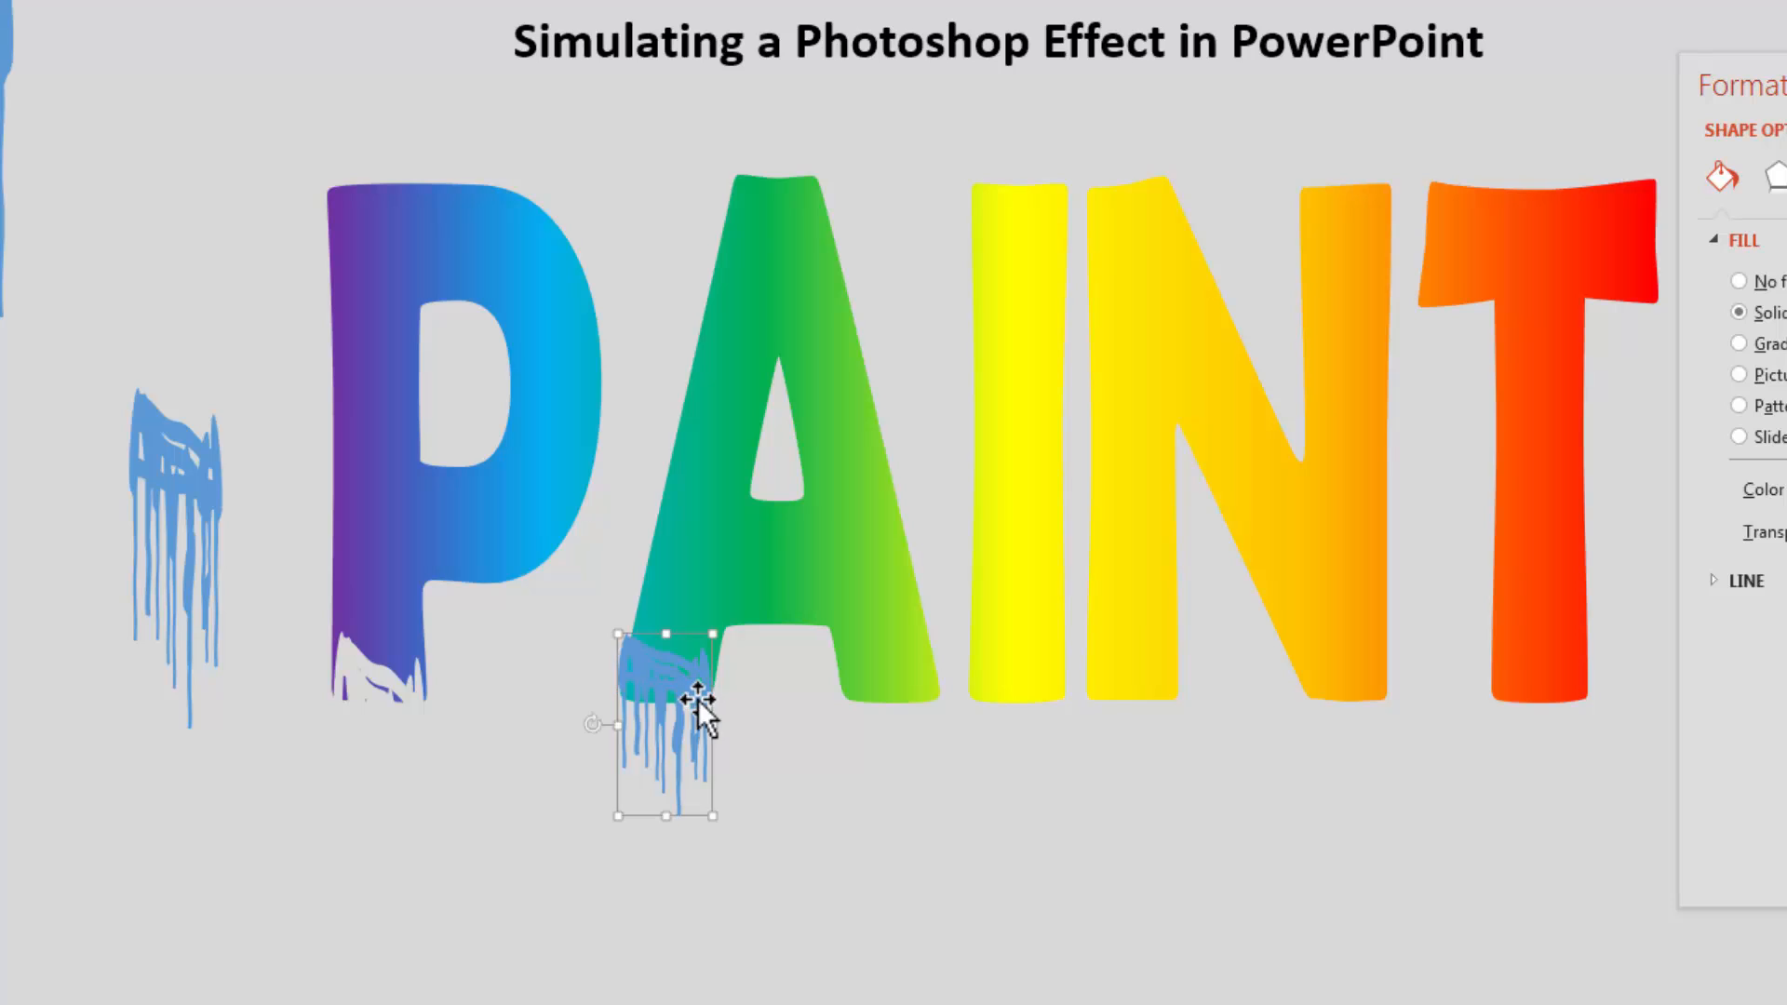
click(666, 668)
click(822, 850)
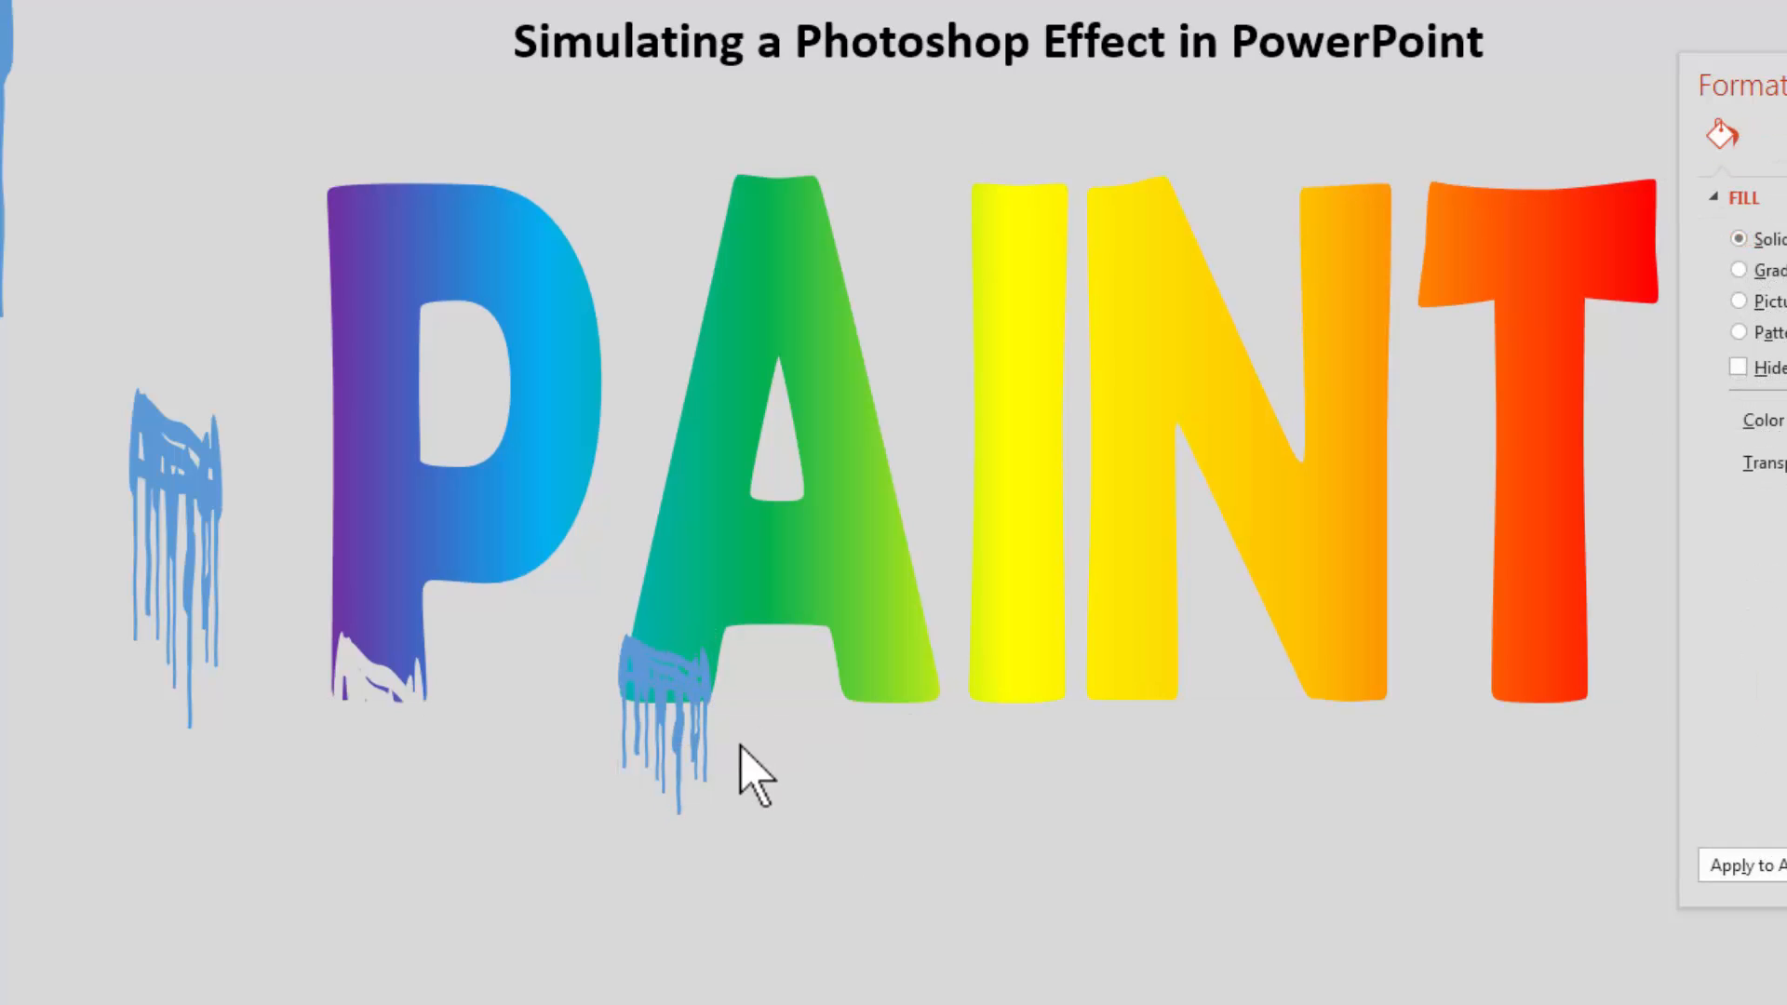
click(685, 694)
mouse_move(685, 694)
mouse_down()
mouse_move(686, 610)
mouse_move(885, 717)
mouse_move(757, 766)
mouse_move(691, 686)
mouse_move(686, 702)
mouse_up()
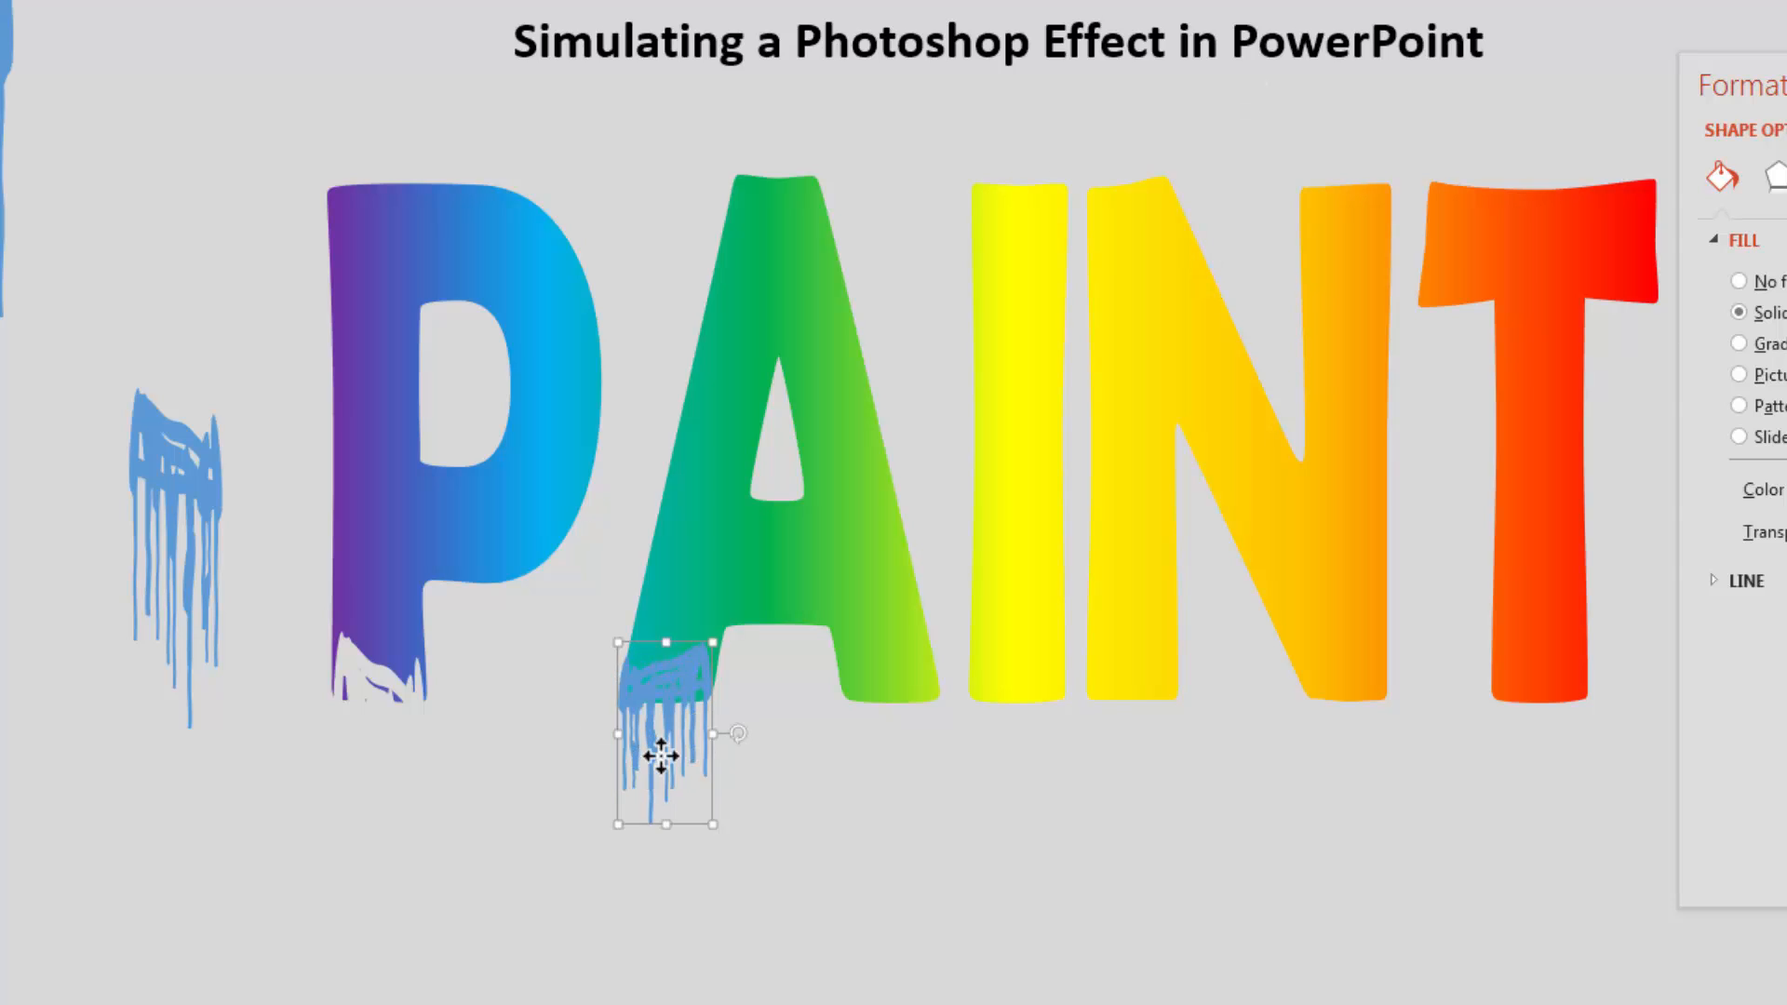
Copy the shortened drip group onto the A's right foot, flip the copy horizontally and shift it slightly toward the inner edge.
drag(656, 757, 885, 763)
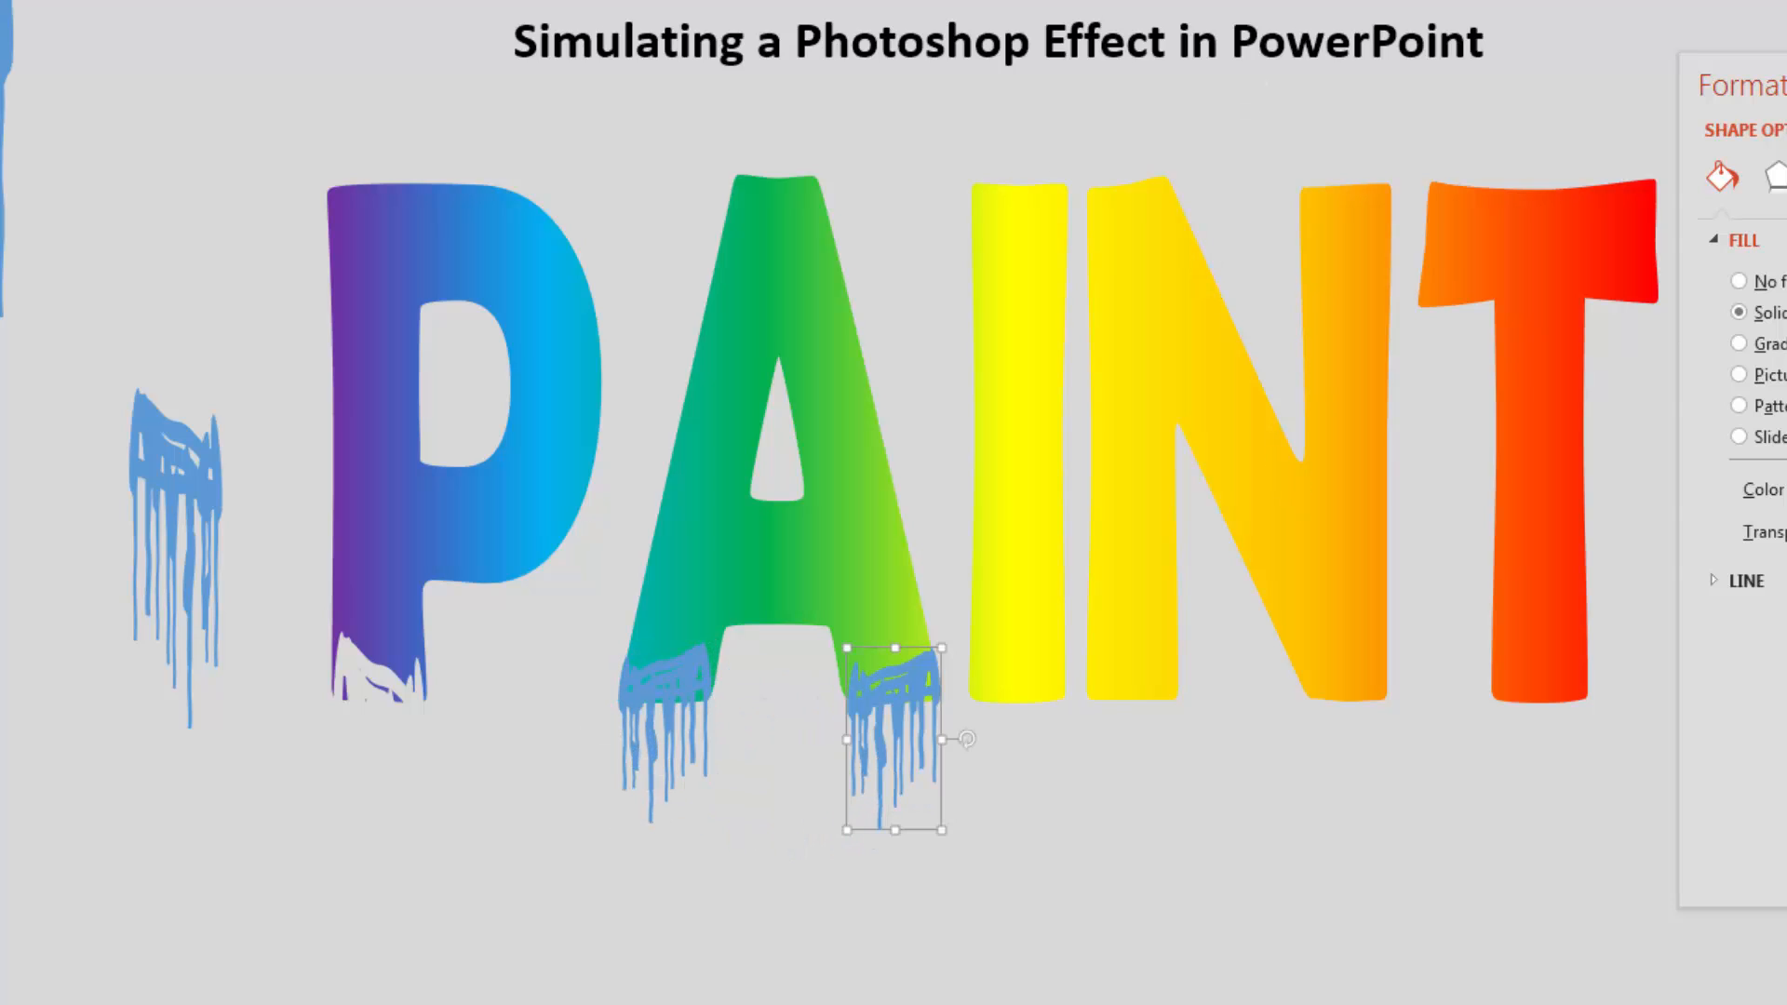
click(1547, 0)
click(1567, 2)
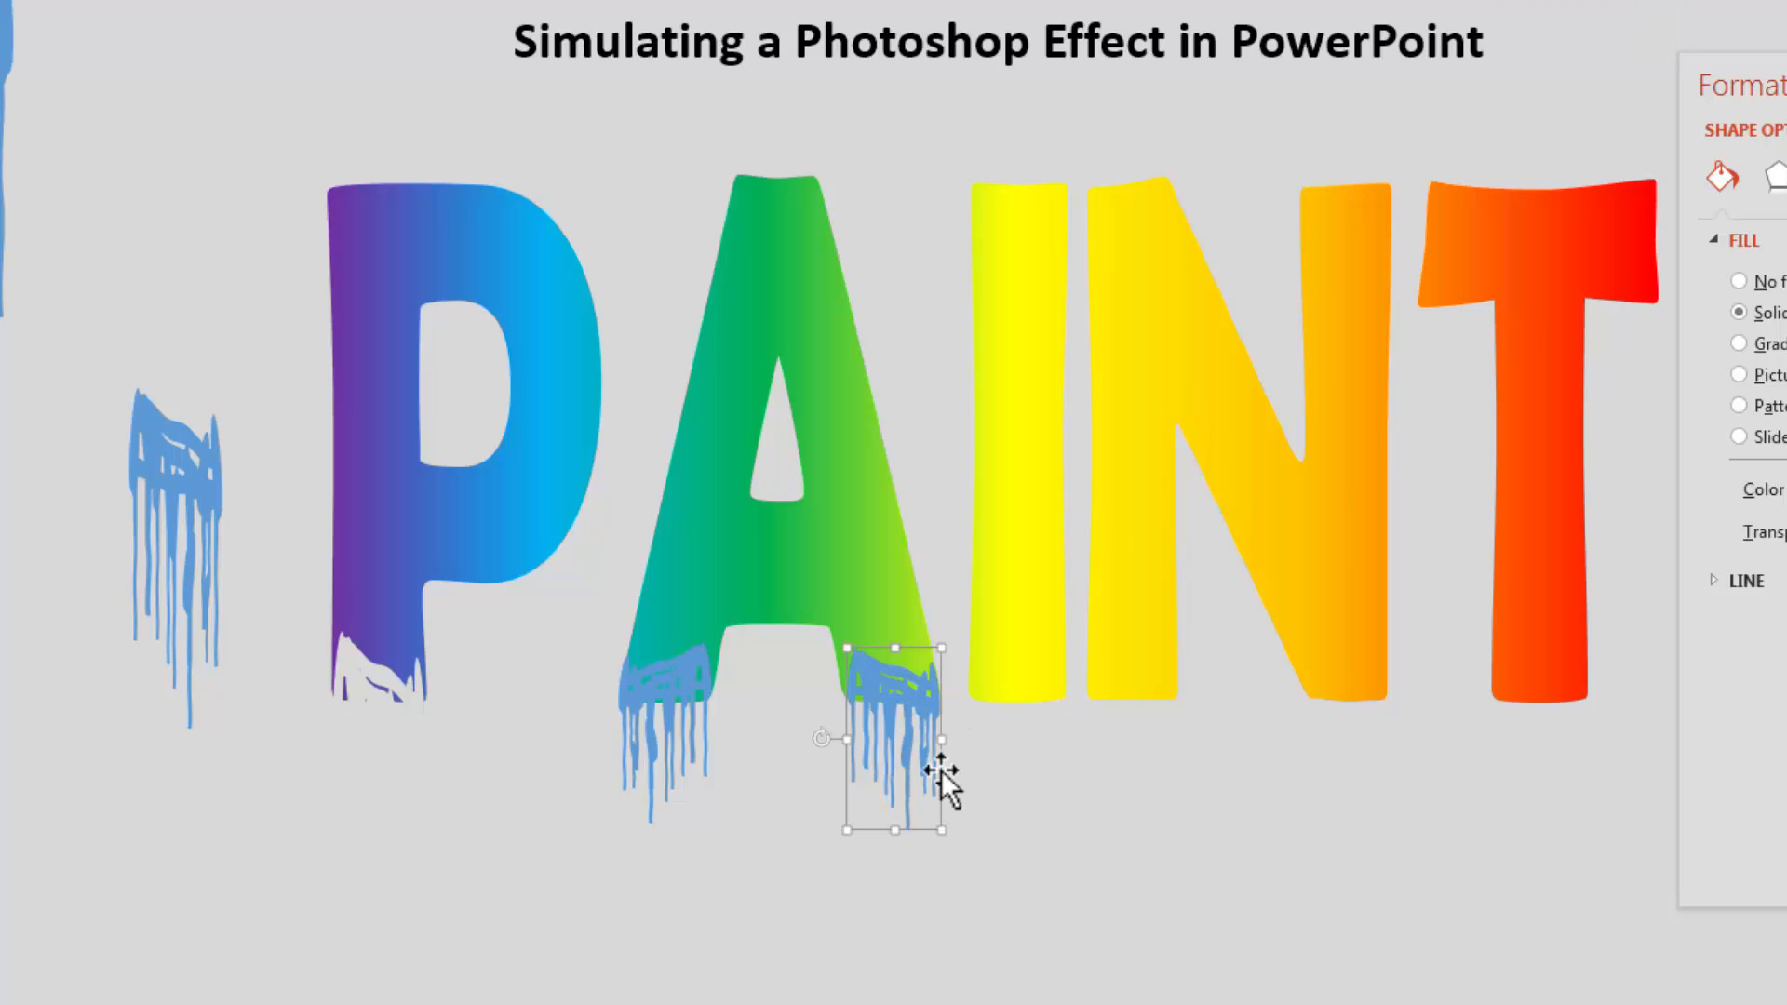
drag(901, 782, 889, 765)
Subtract both drip groups on the A's feet from the PAINT lettering.
click(685, 540)
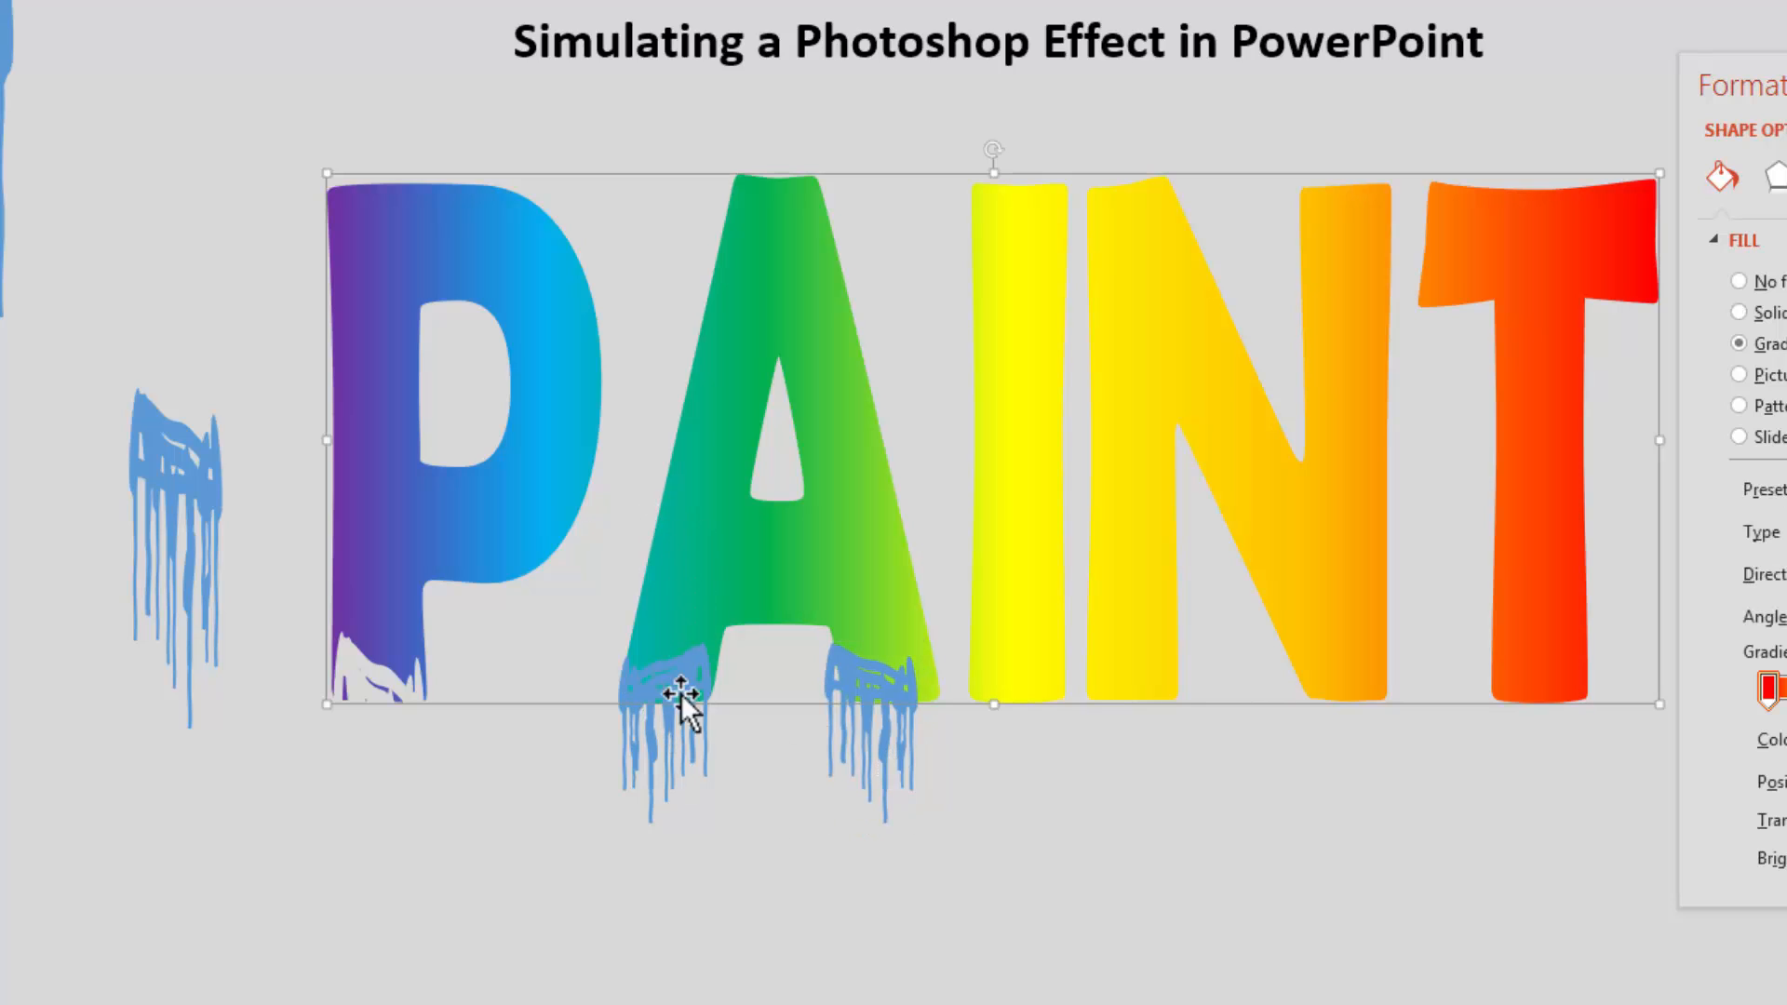
click(680, 763)
shift+click(881, 765)
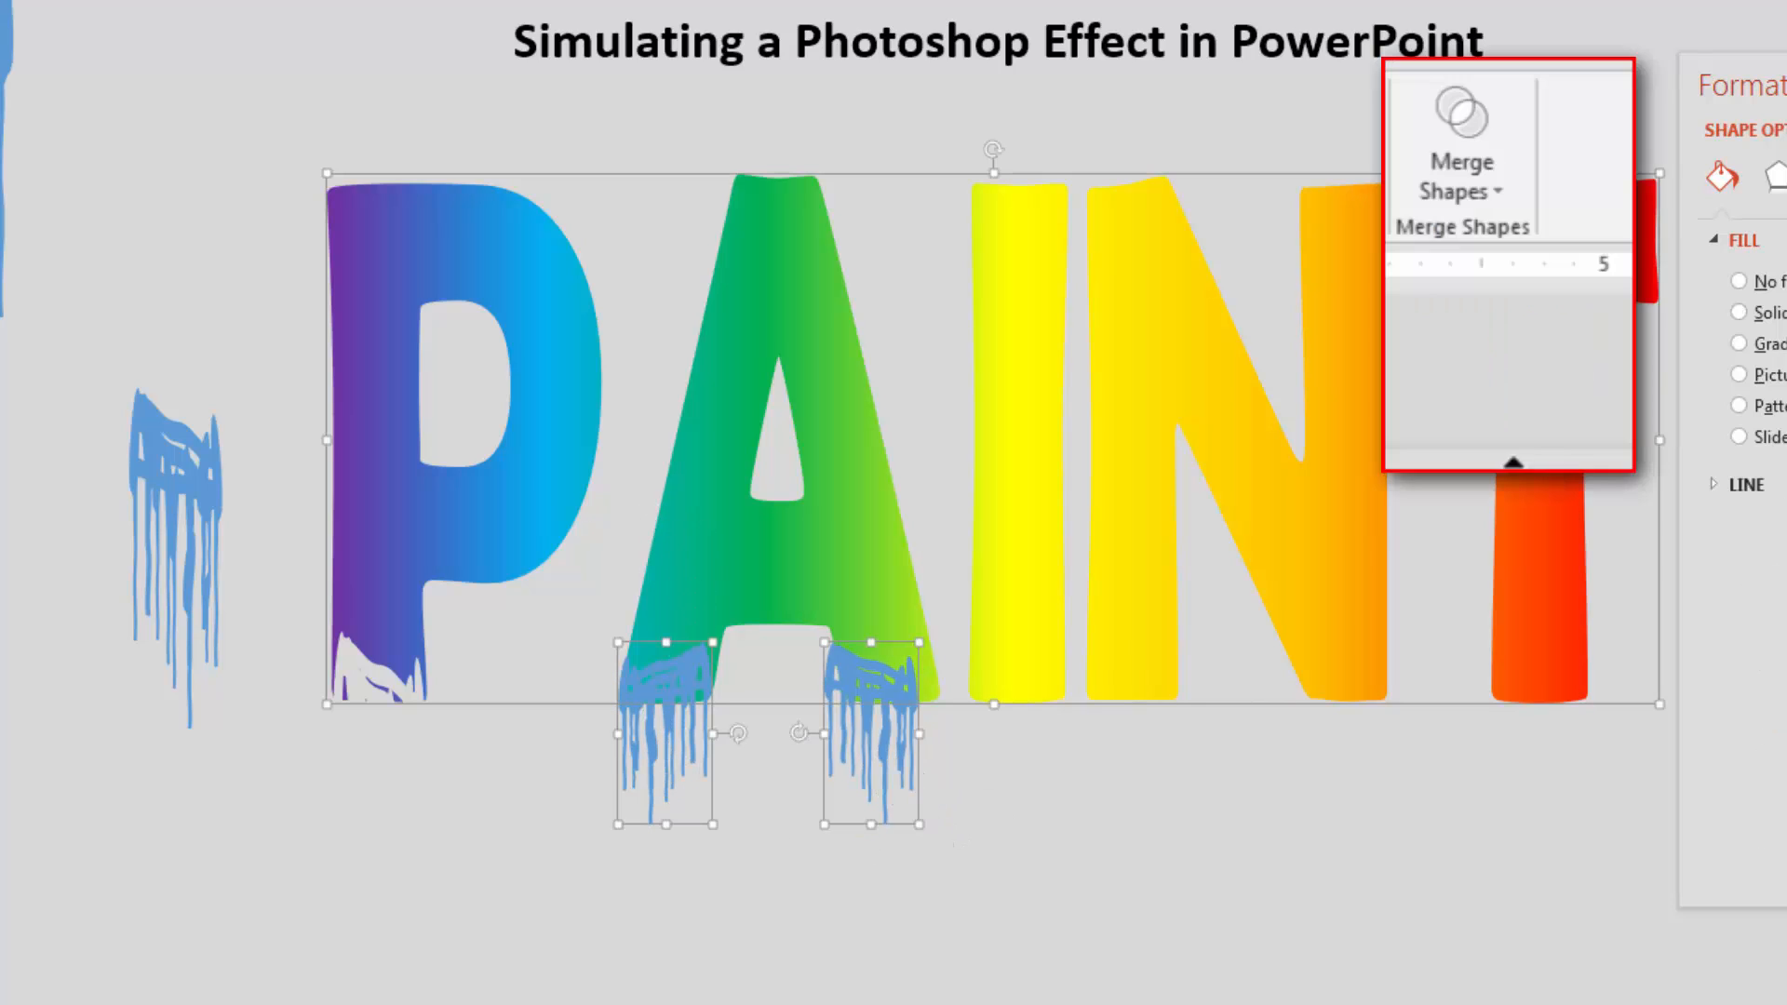
click(1461, 172)
click(1498, 409)
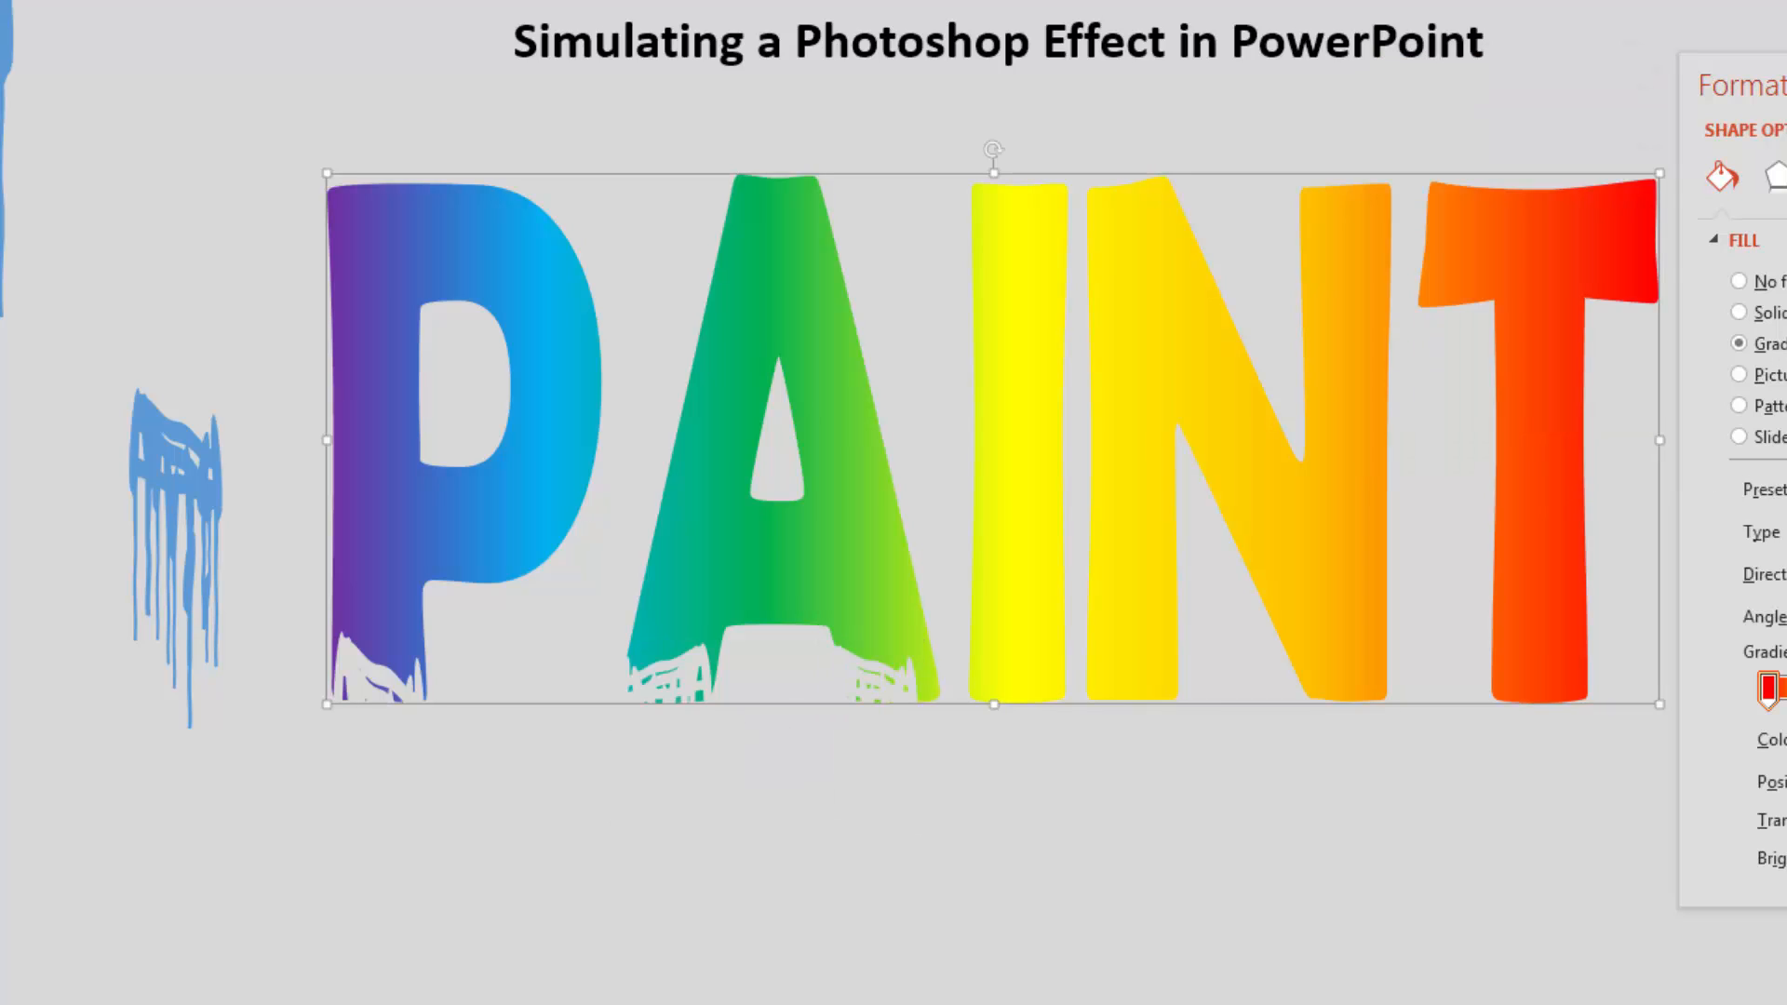
Place narrower drip group copies over the bases of the I and the N's left stem, flipping the N's copy horizontally.
click(136, 865)
click(204, 605)
mouse_move(205, 605)
mouse_down()
mouse_move(722, 874)
mouse_move(1153, 941)
mouse_move(1130, 946)
mouse_up()
mouse_move(1060, 829)
mouse_down()
mouse_move(990, 746)
mouse_move(1103, 729)
mouse_move(1157, 778)
mouse_move(1154, 801)
mouse_up()
click(1554, 2)
click(1601, 1)
Subtract the drip groups at the I and the N's left stem from the PAINT lettering.
click(1322, 520)
shift+click(1106, 802)
shift+click(998, 788)
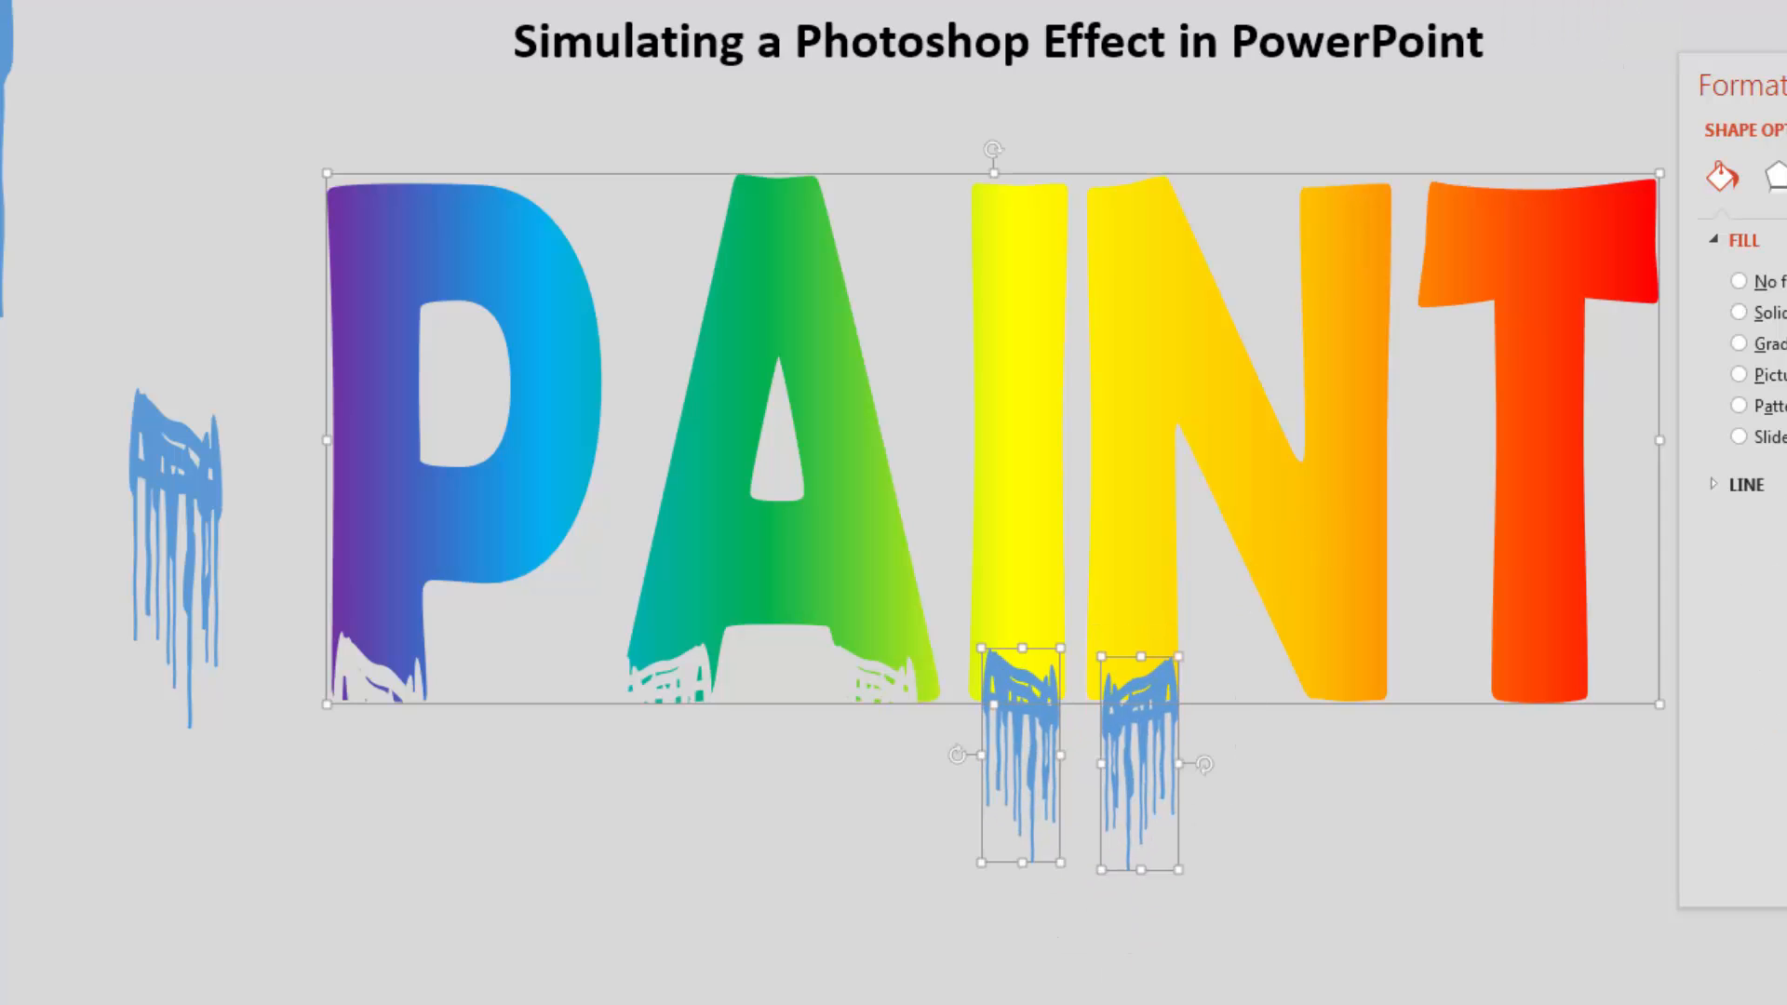
Place smaller drip group copies over the bases of the N's right stem and the T, flipping the T's copy horizontally.
click(72, 600)
drag(198, 489, 1364, 750)
drag(1370, 977, 1536, 819)
drag(1557, 748, 1570, 744)
drag(1529, 786, 1557, 796)
click(1443, 956)
Subtract the drip groups at the N's right stem and the T from the lettering, and move the formatting pane out of the way.
click(1354, 605)
shift+click(1354, 712)
shift+click(1541, 731)
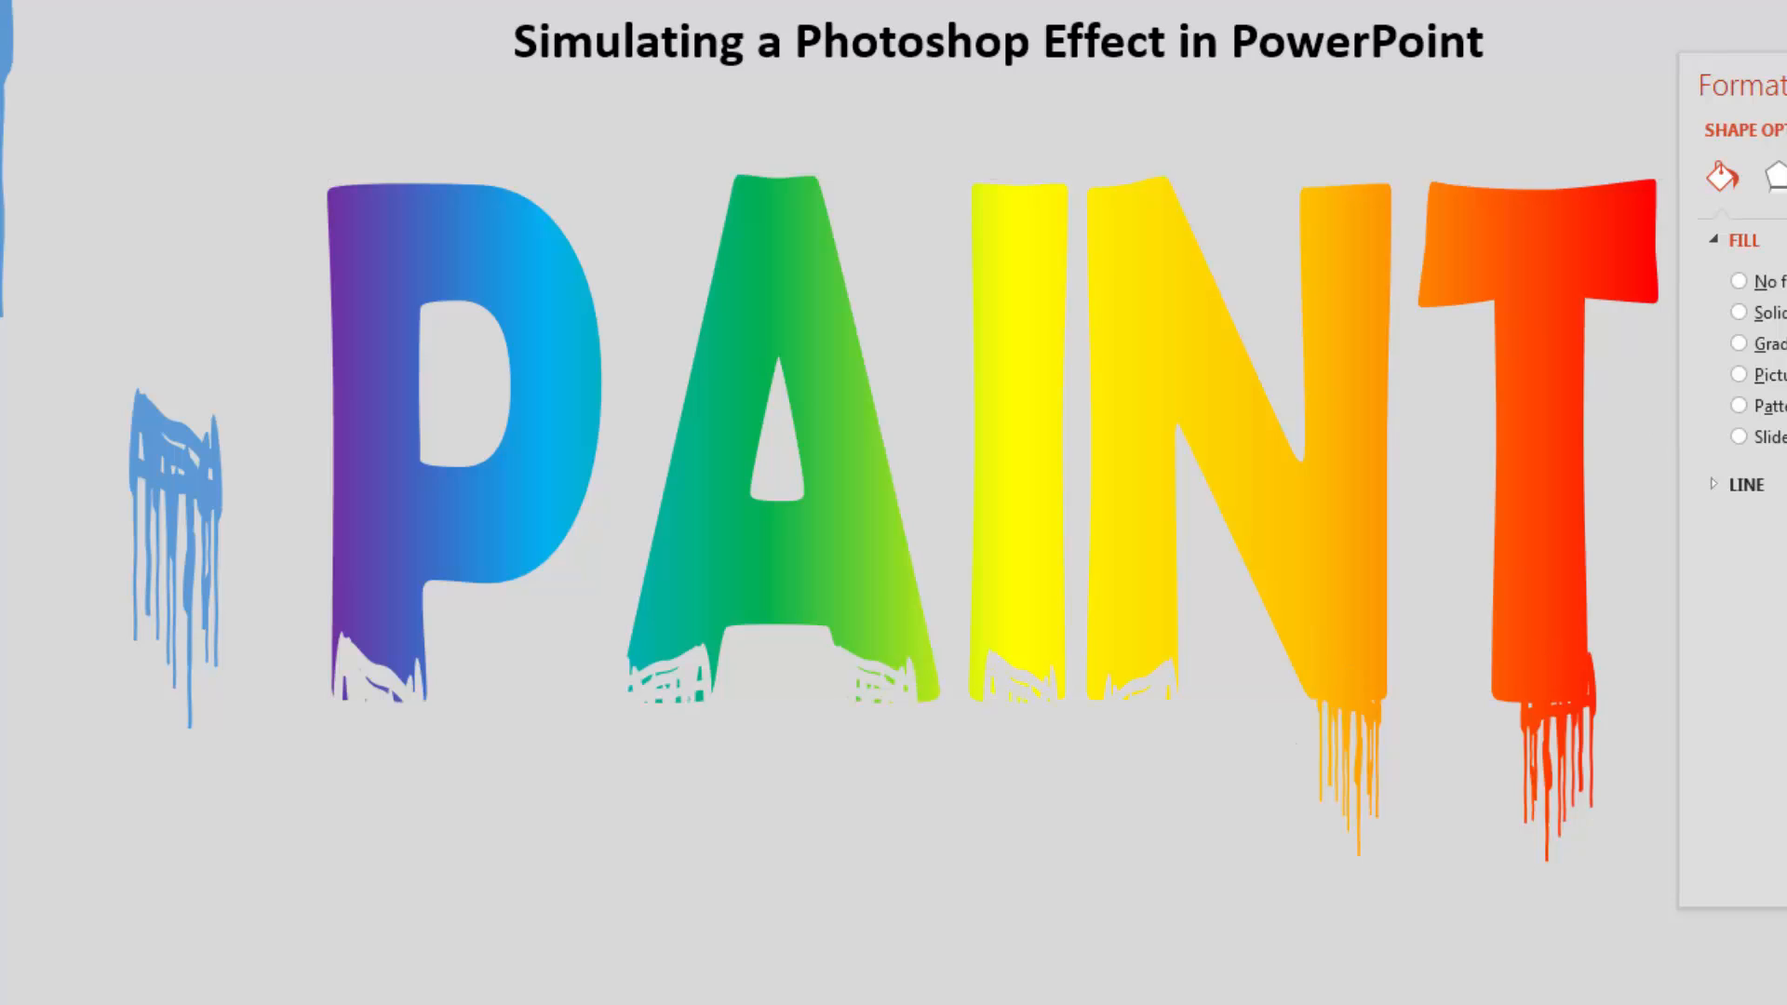
click(1000, 950)
drag(1749, 83, 1786, 82)
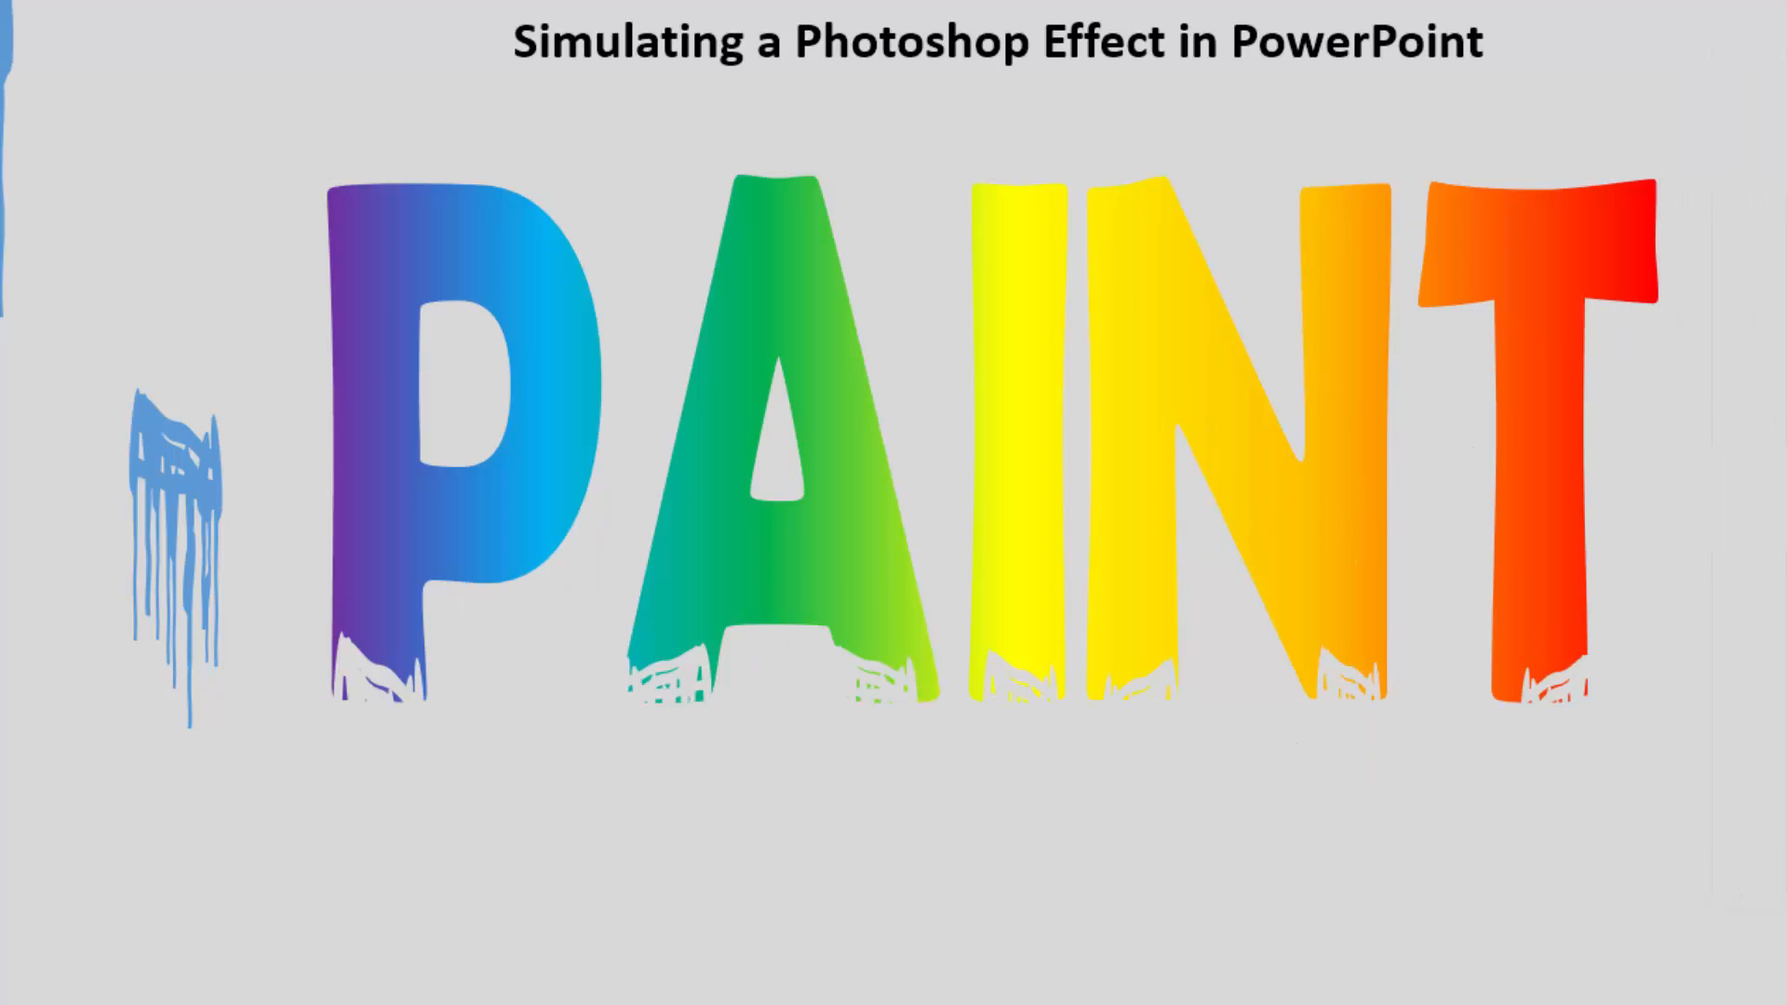
Place a reduced copy of the drip group over the right end of the T's crossbar, and select the PAINT lettering.
click(169, 596)
drag(169, 596, 1703, 502)
drag(1757, 638, 1732, 491)
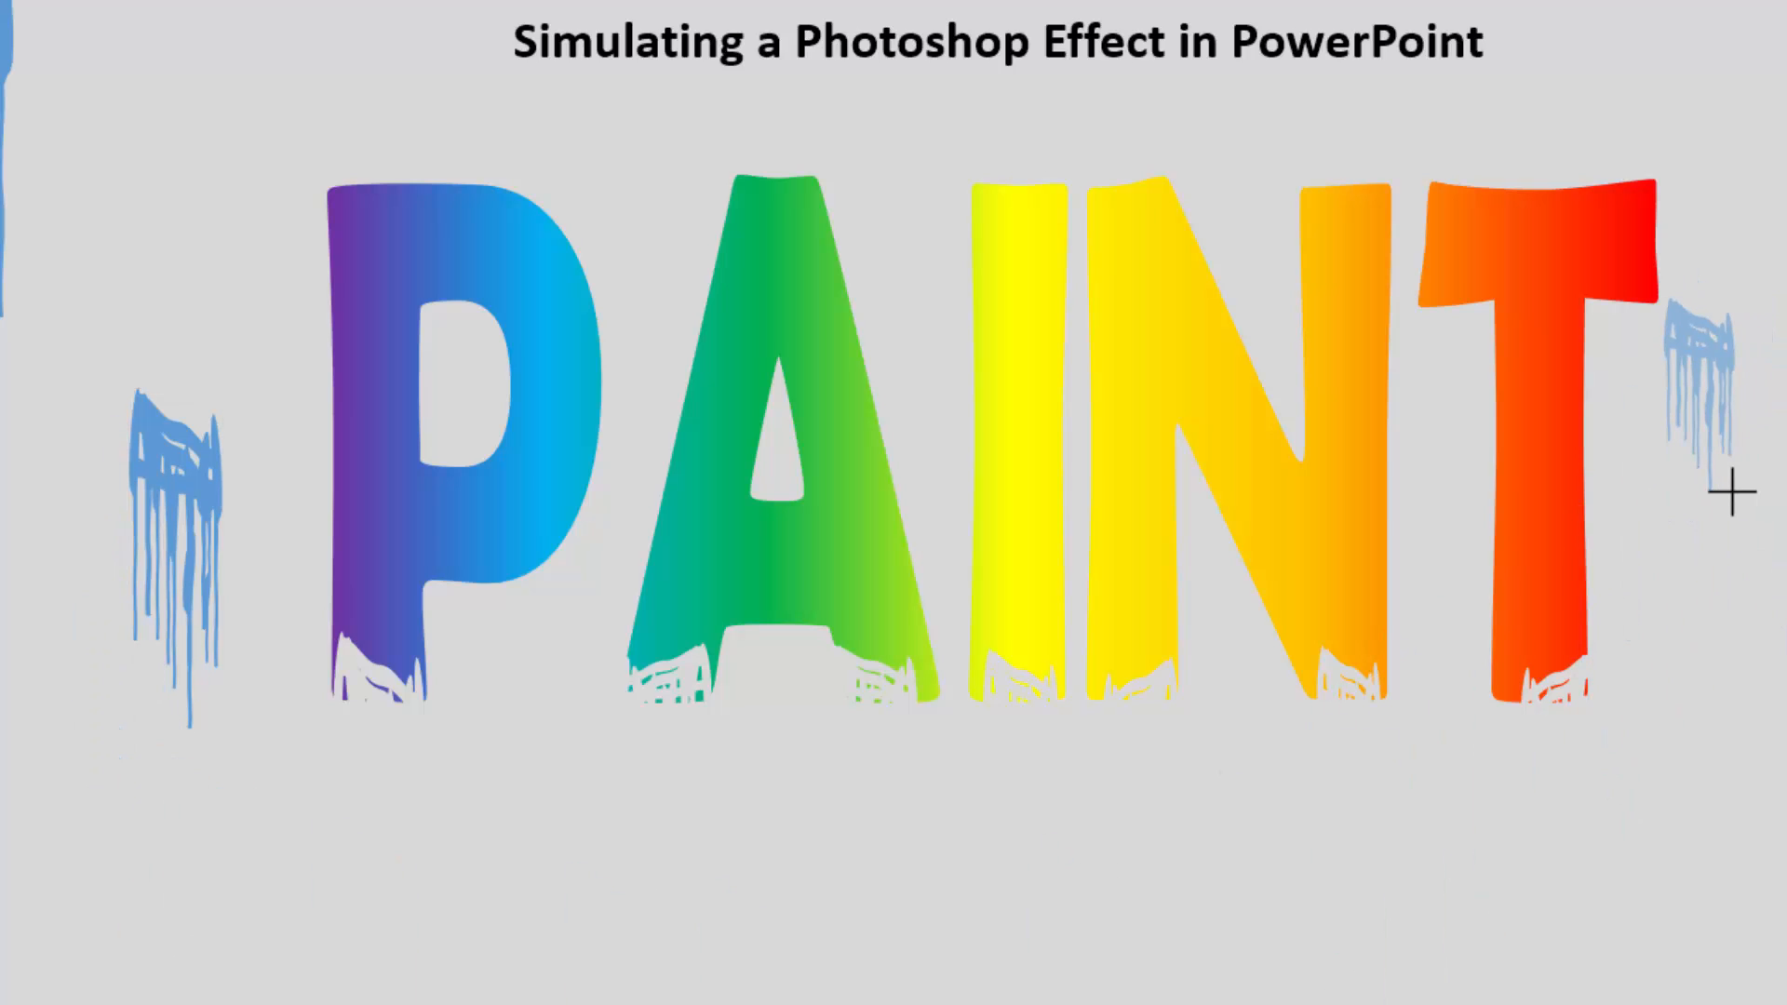
drag(1714, 383, 1685, 258)
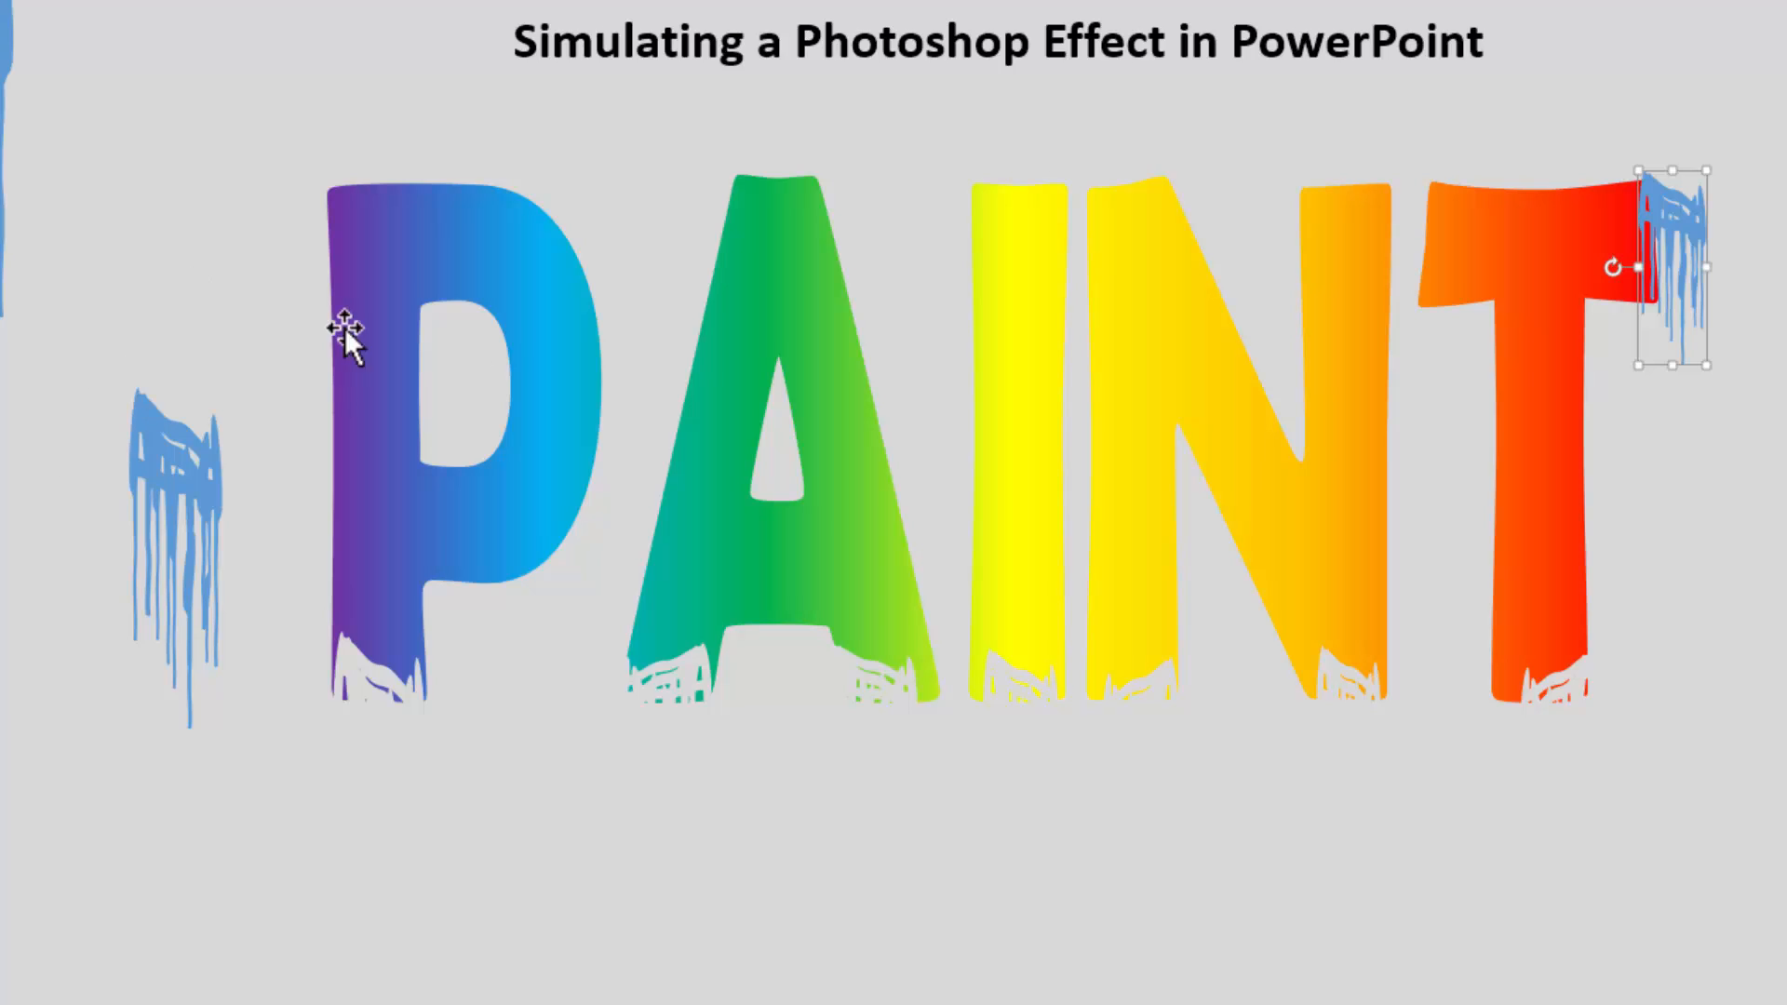
shift+click(1521, 247)
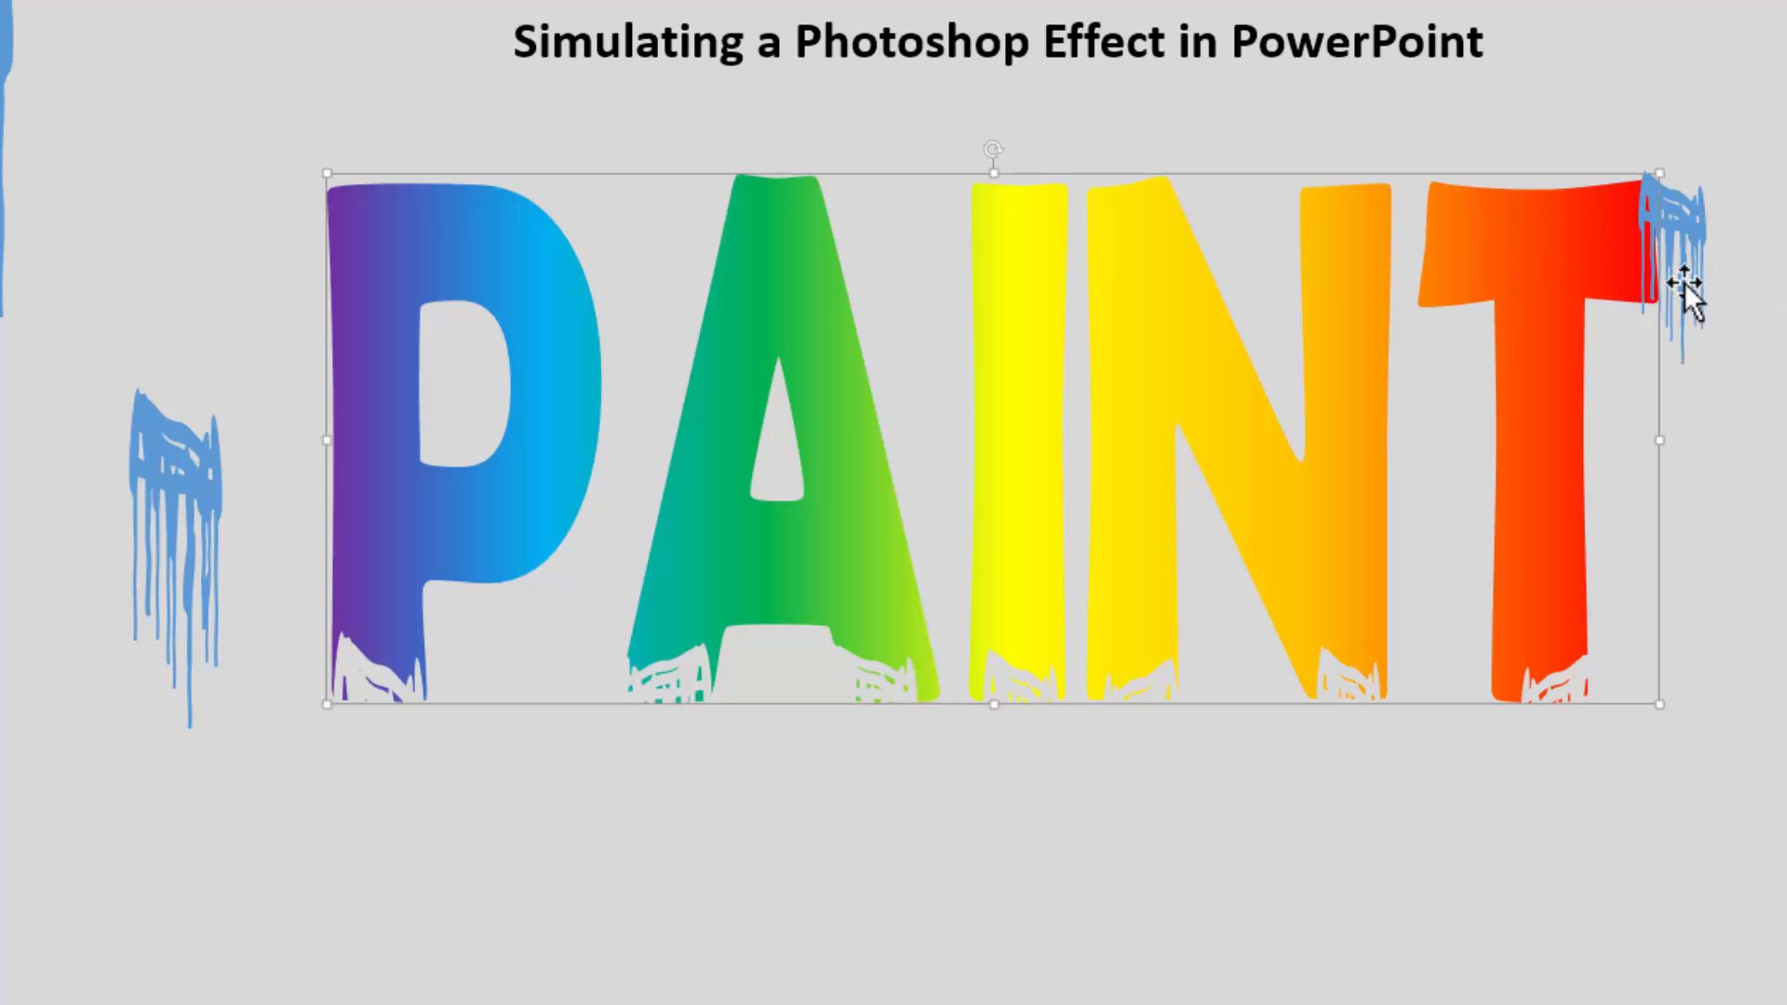
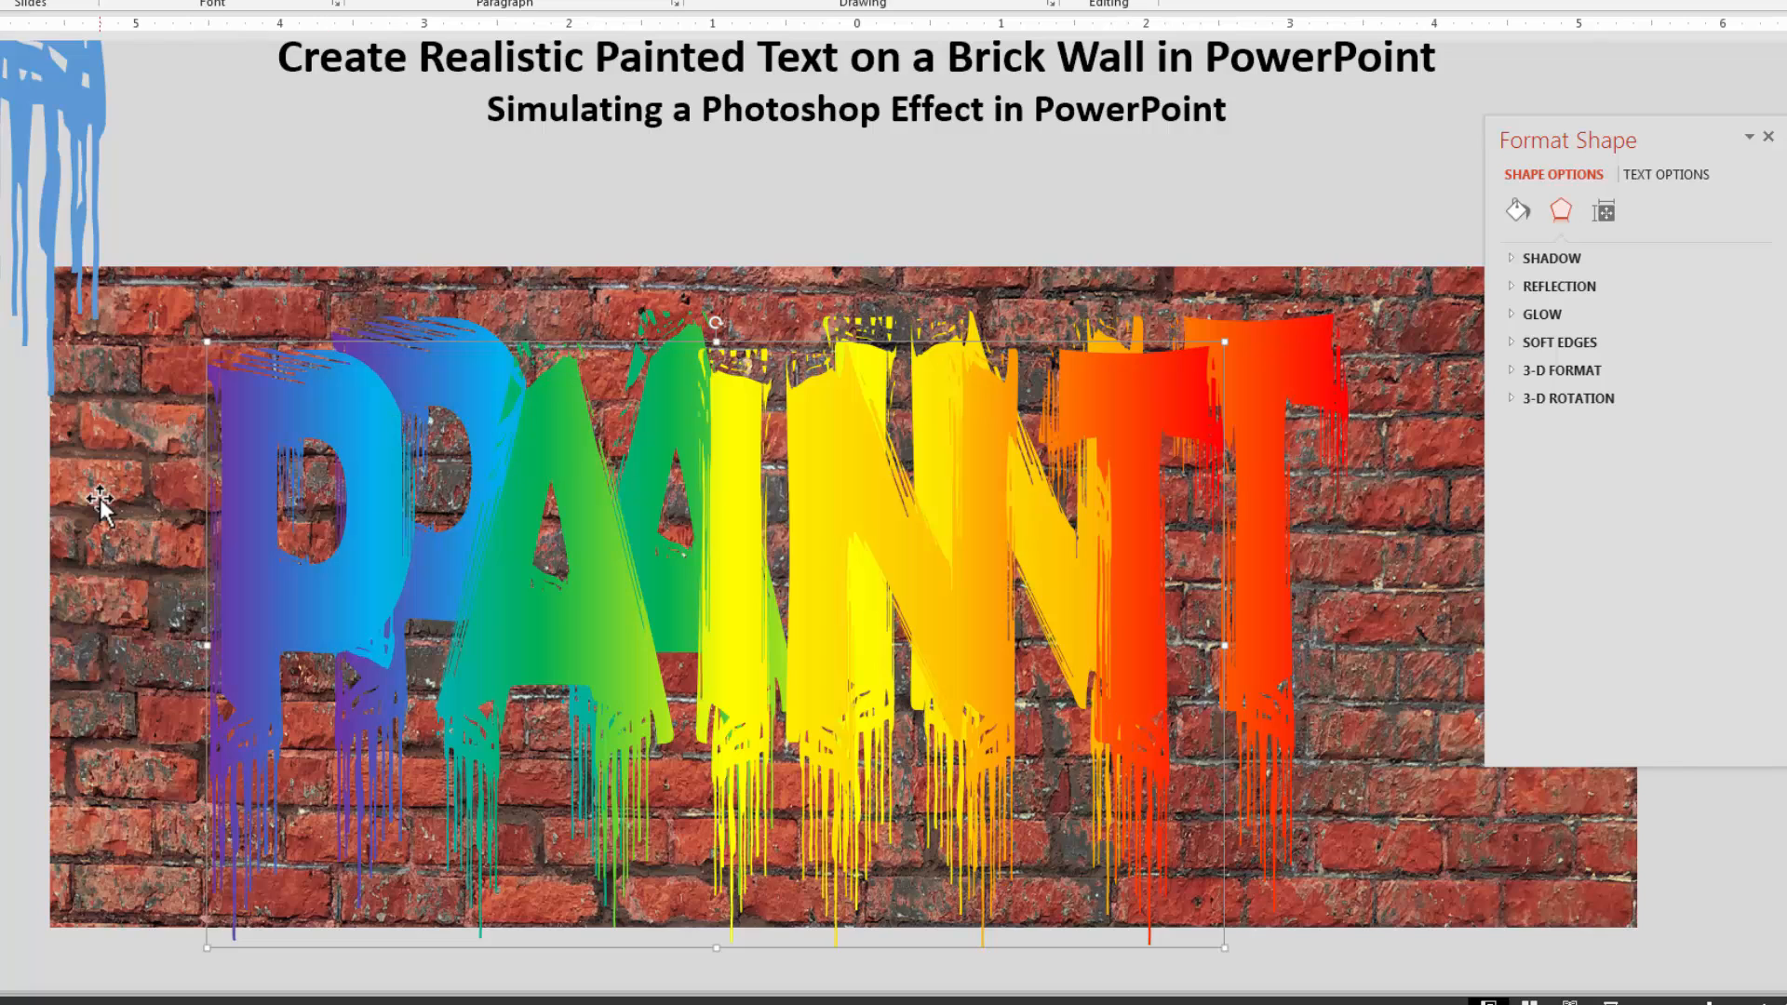
Copy the brick wall picture, and move the front PAINT copy slightly down and to the left.
click(99, 500)
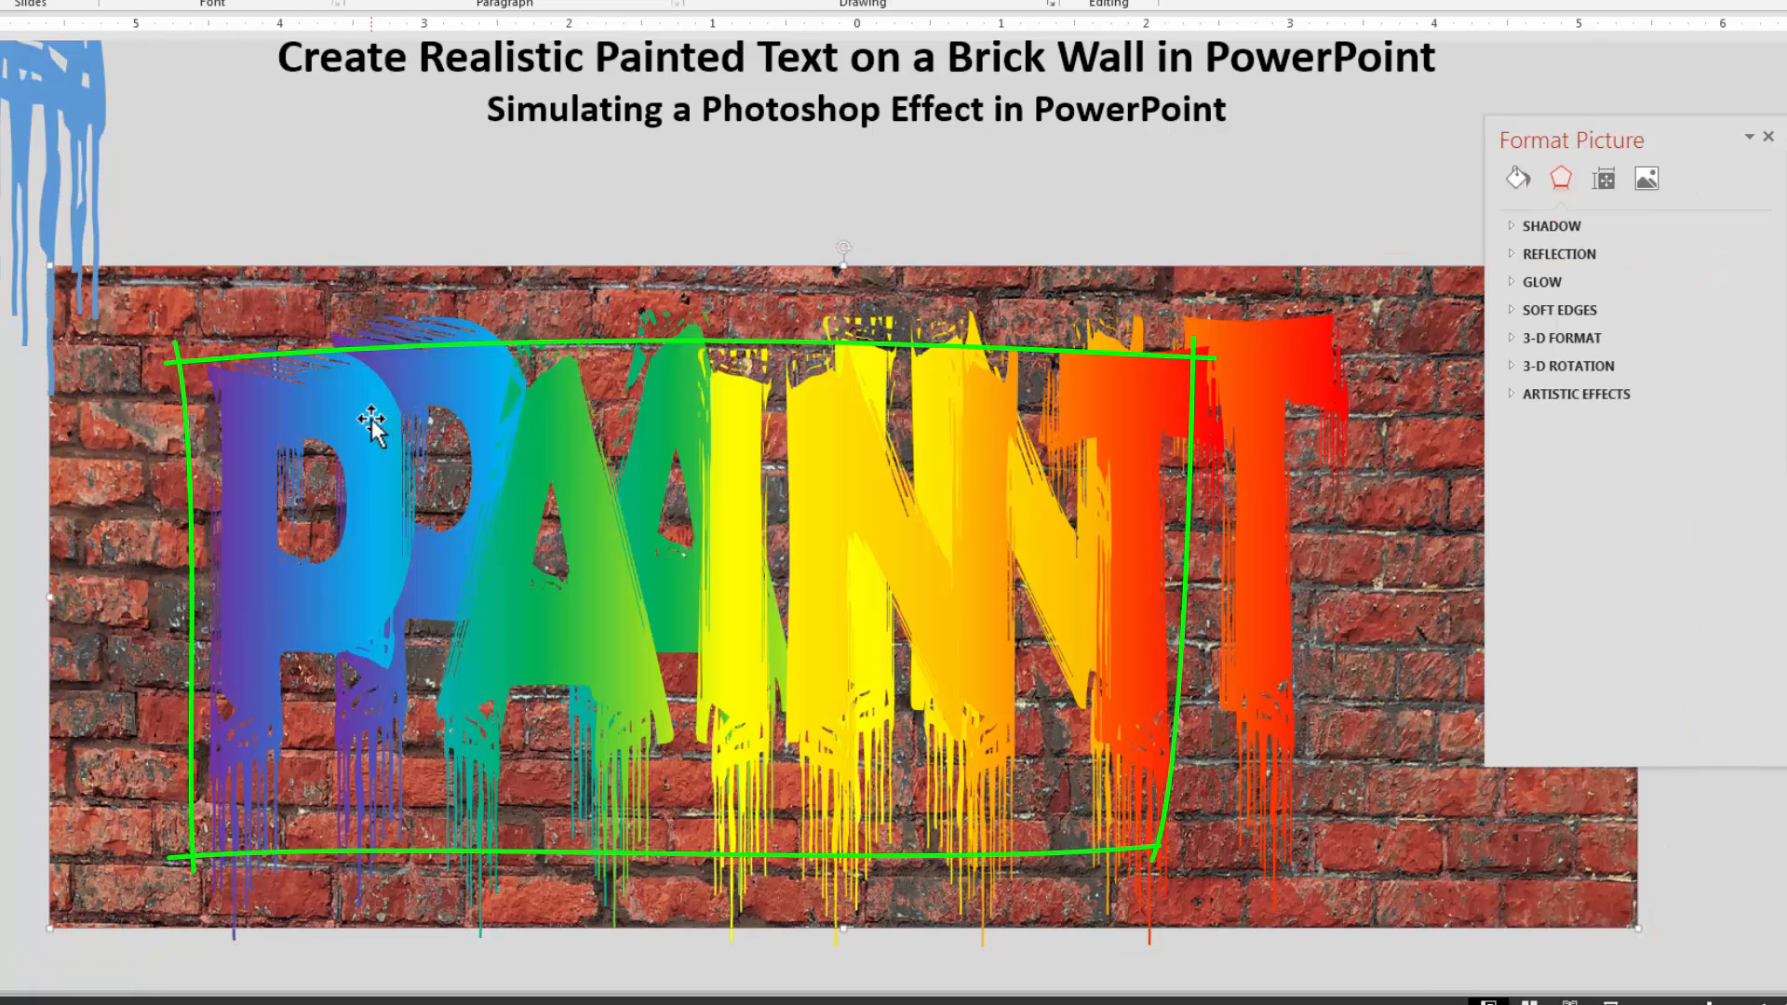
click(335, 433)
drag(335, 434, 324, 435)
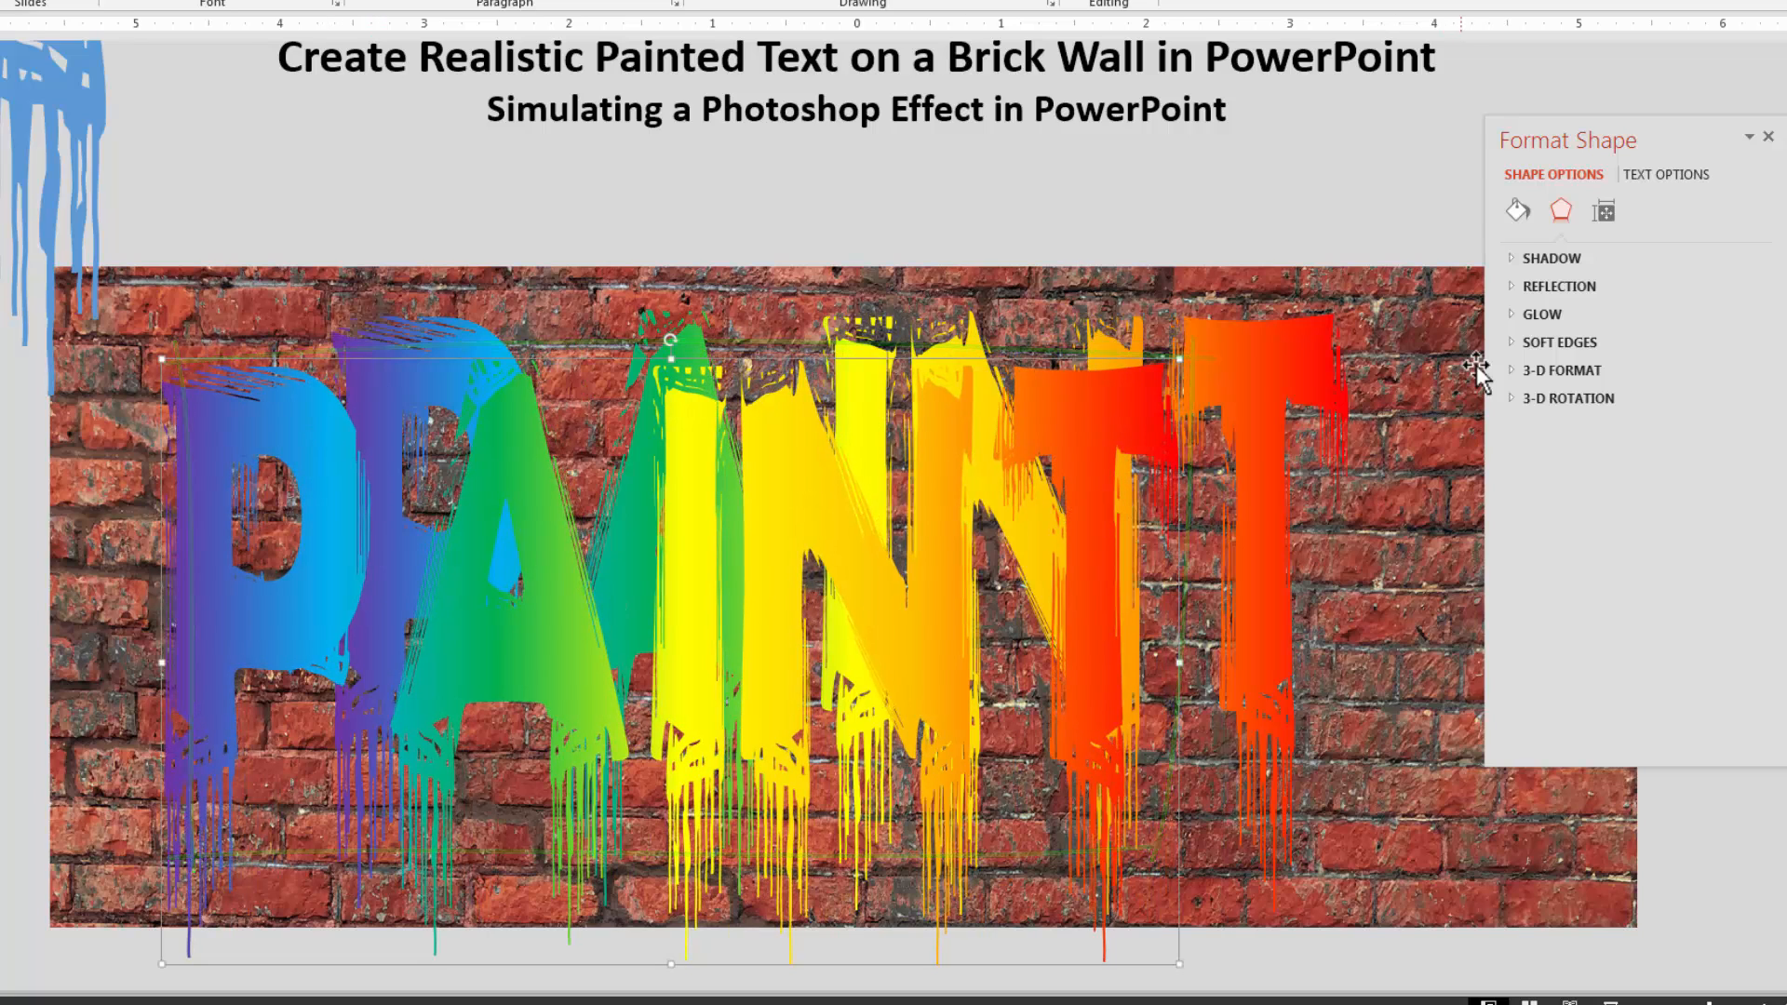
Fill the front PAINT copy with the brick picture from the clipboard and set the fill transparency to 0%.
click(1526, 214)
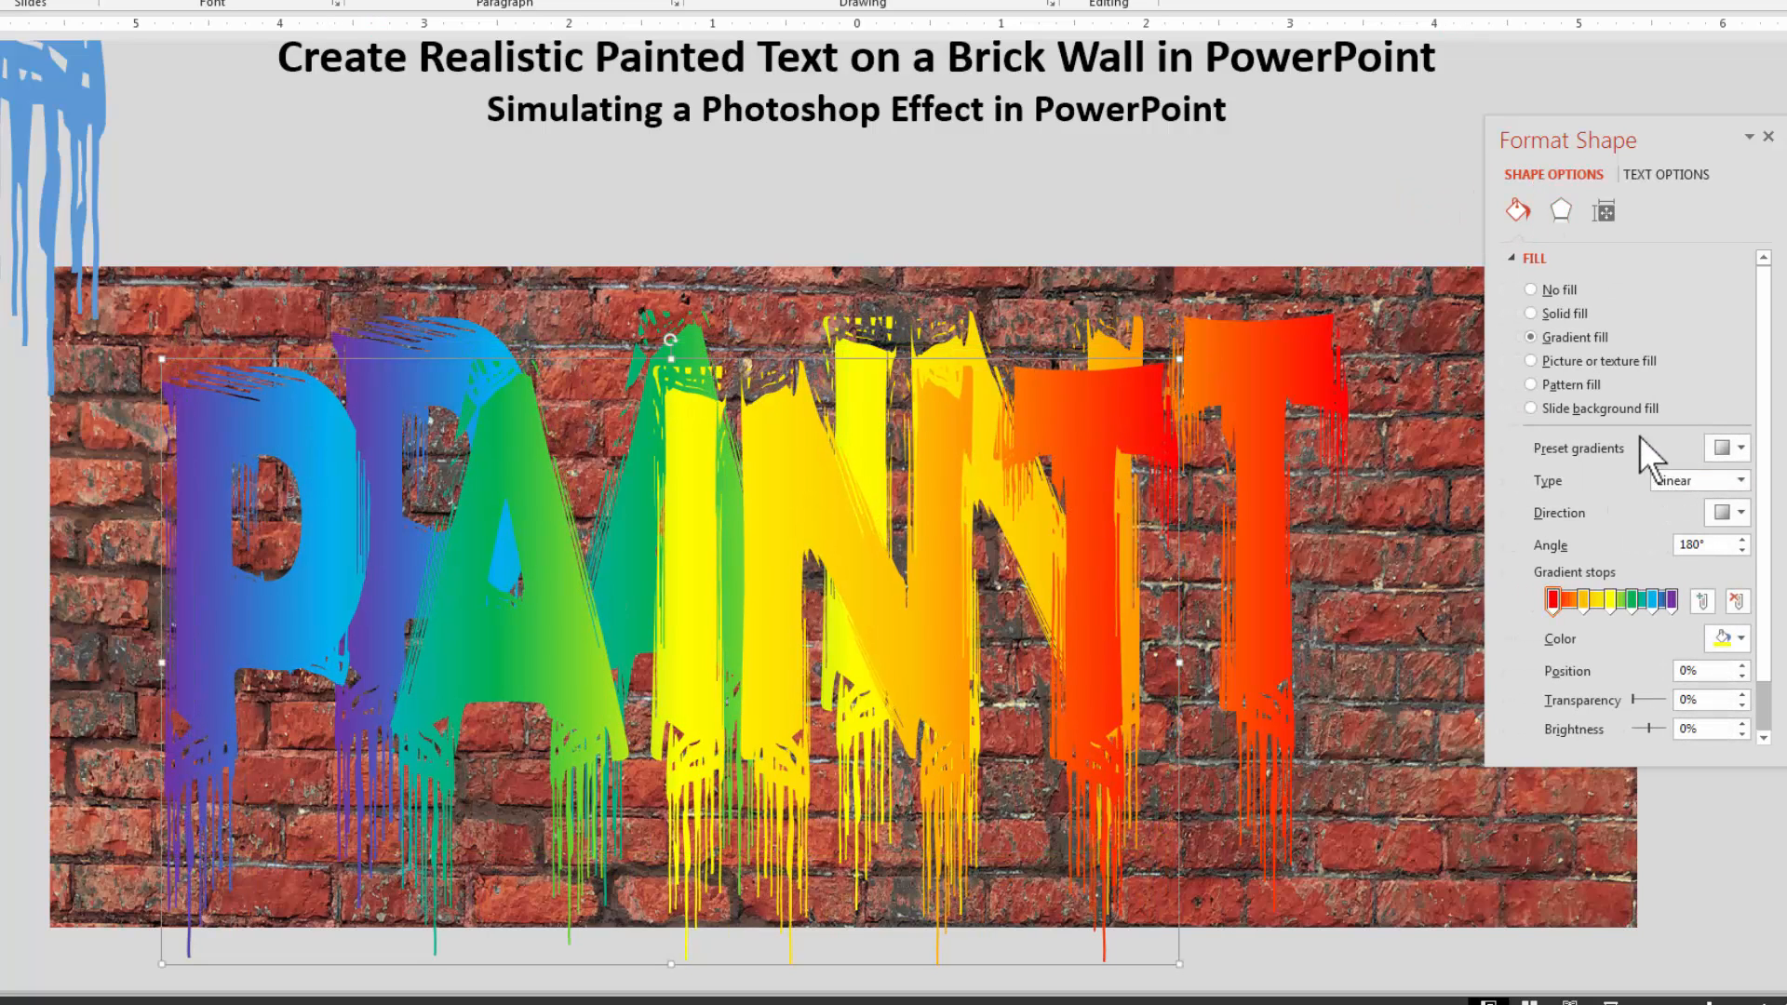
click(1624, 363)
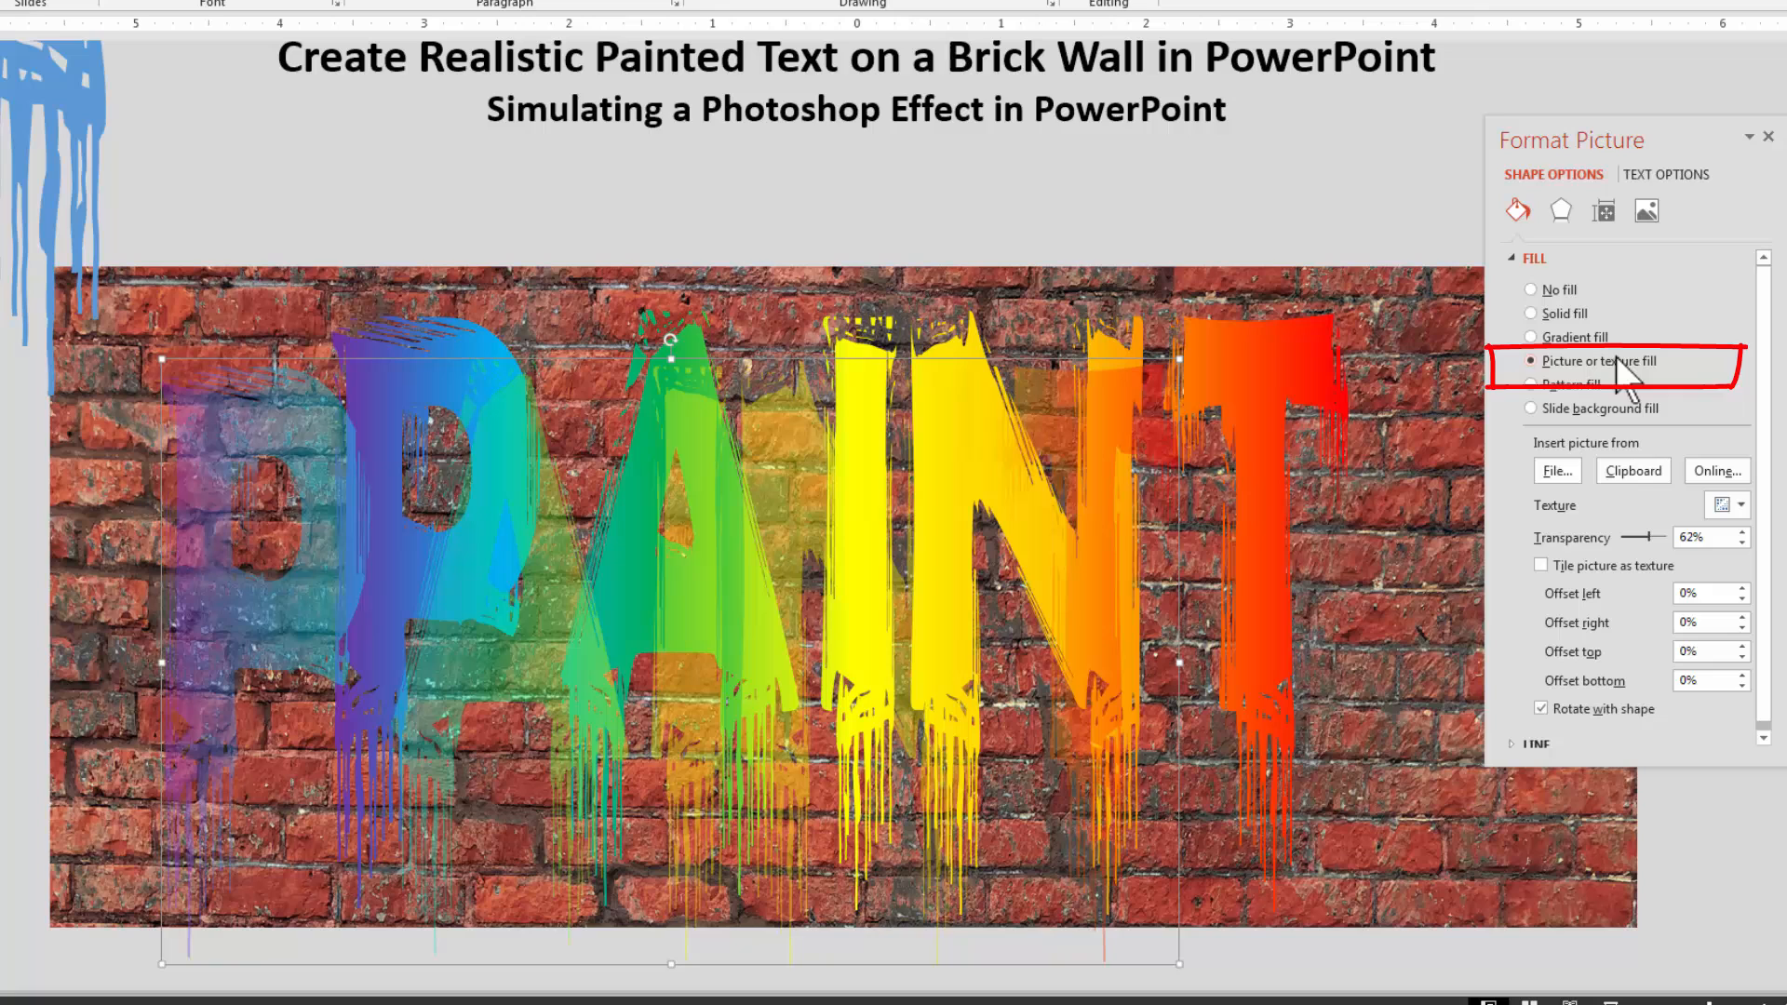
click(1635, 470)
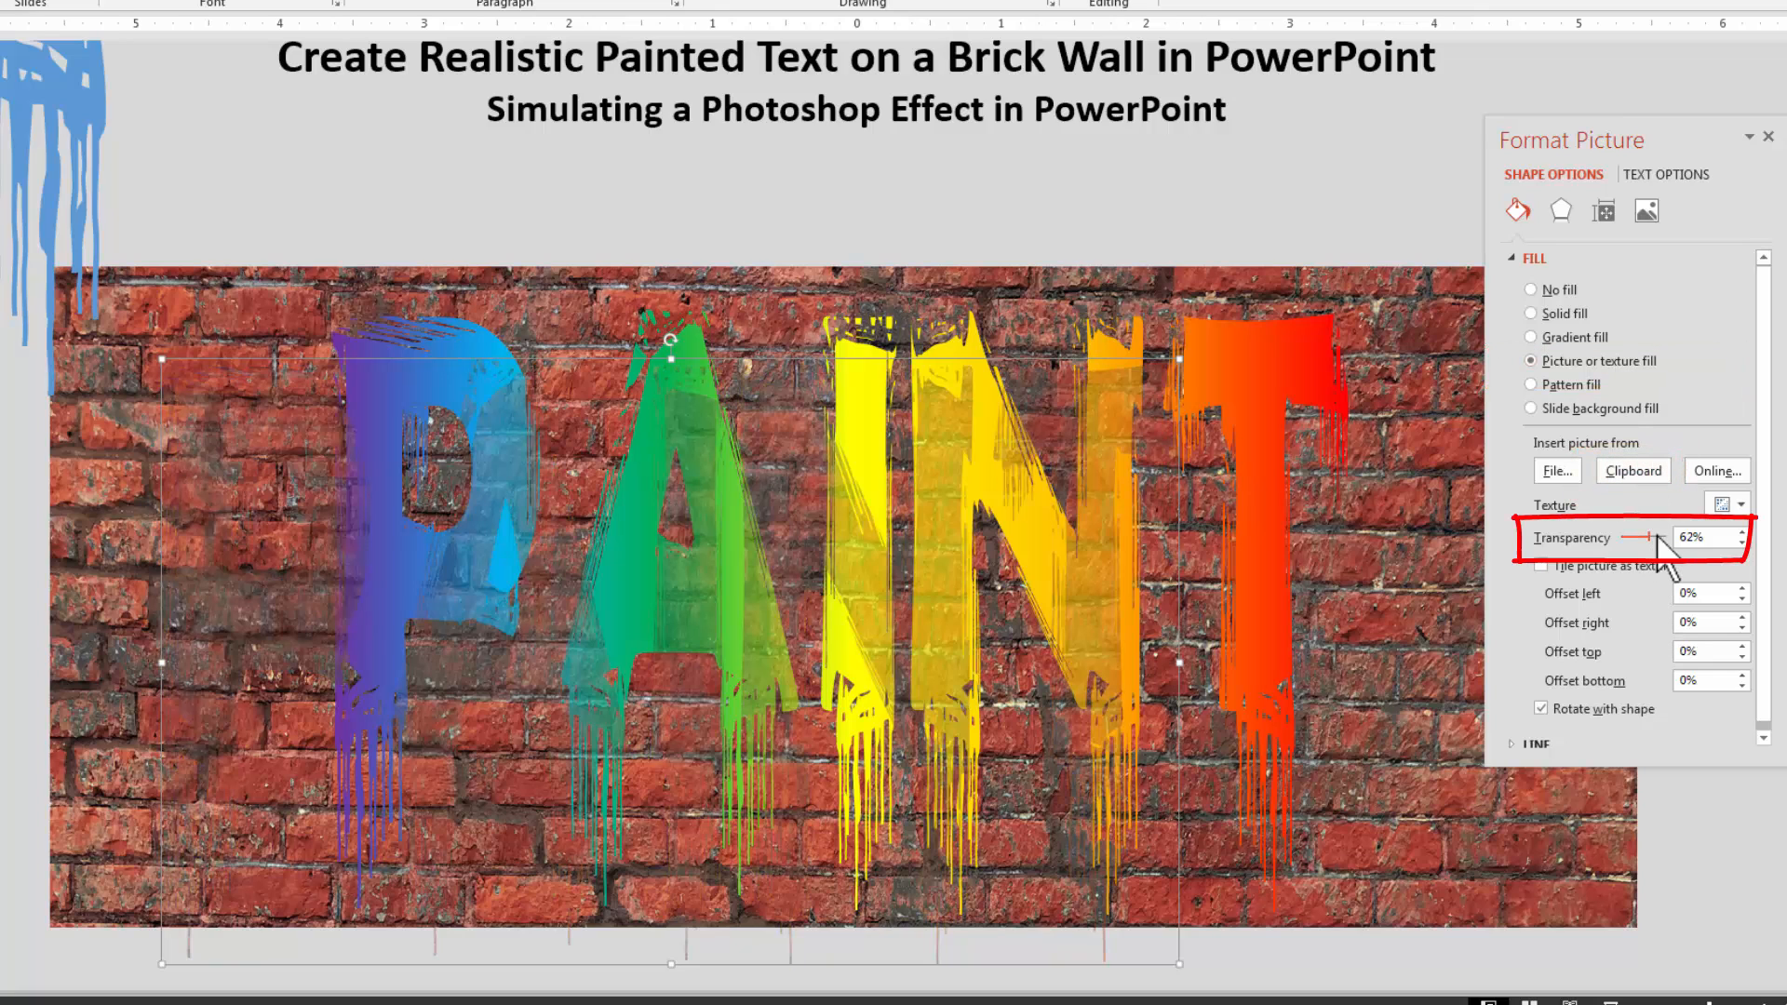
drag(1656, 538, 1622, 538)
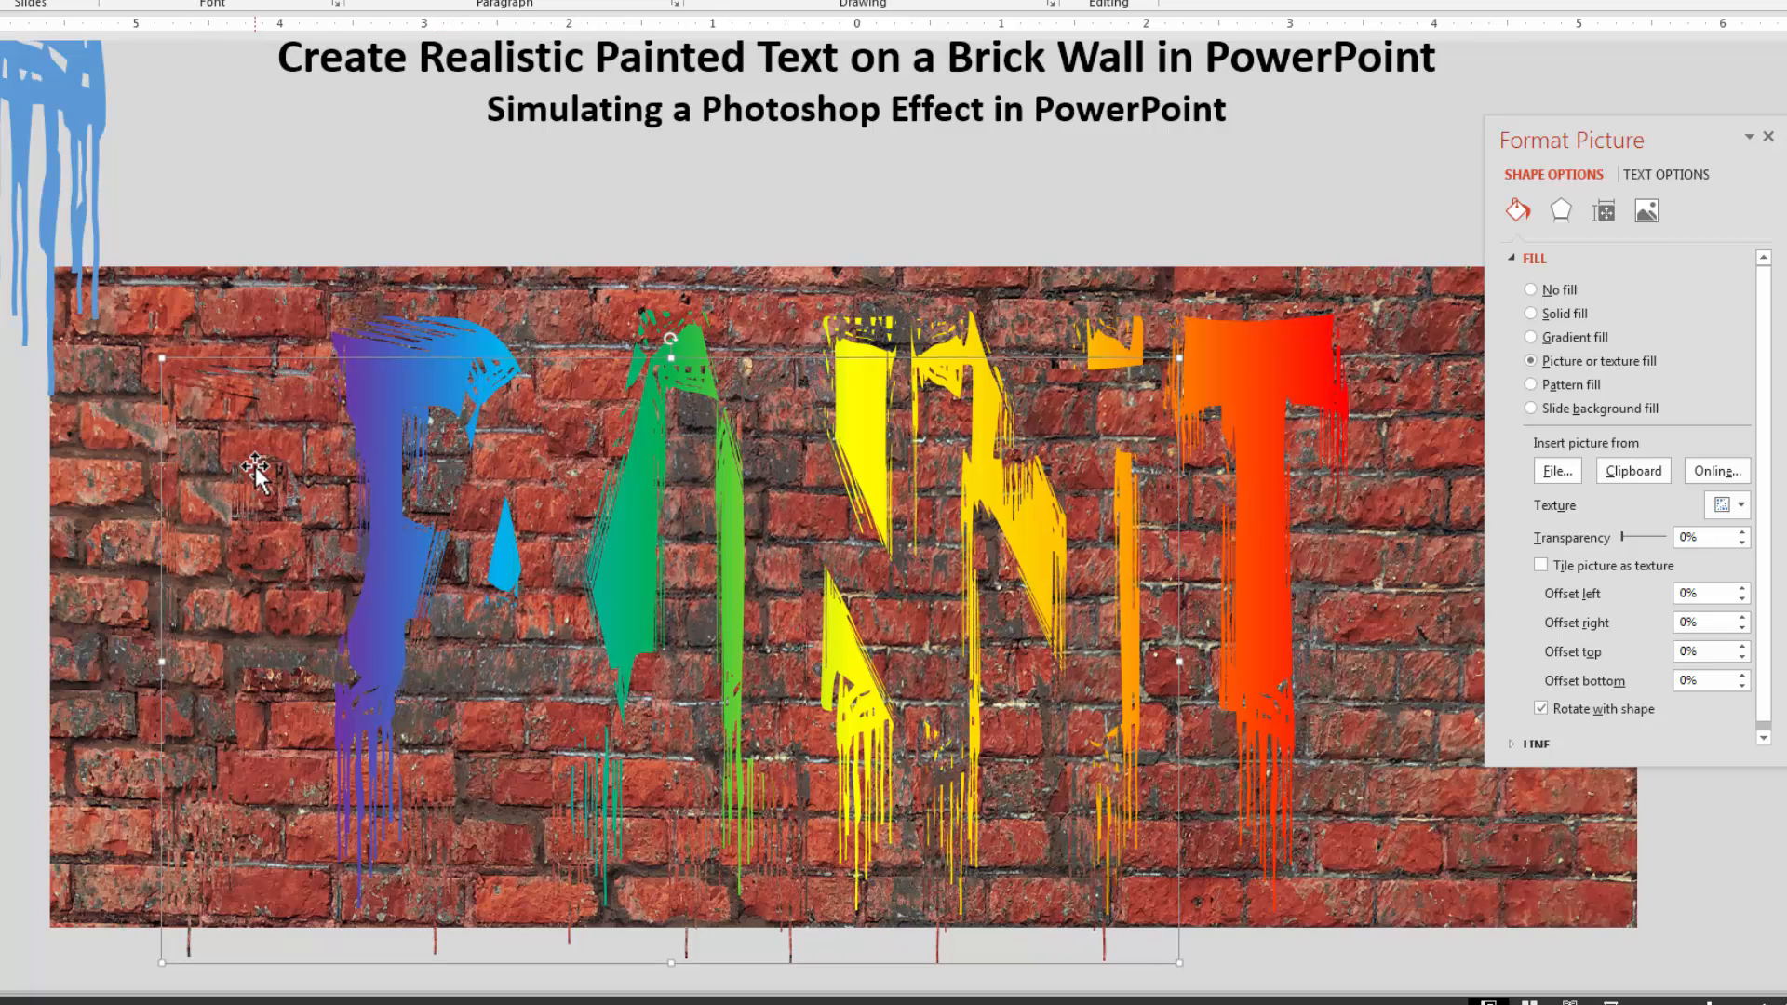
Place the brick-filled PAINT copy over the rainbow lettering and align the two both horizontally and vertically.
mouse_move(255, 470)
mouse_down()
mouse_move(251, 260)
mouse_move(485, 404)
mouse_up()
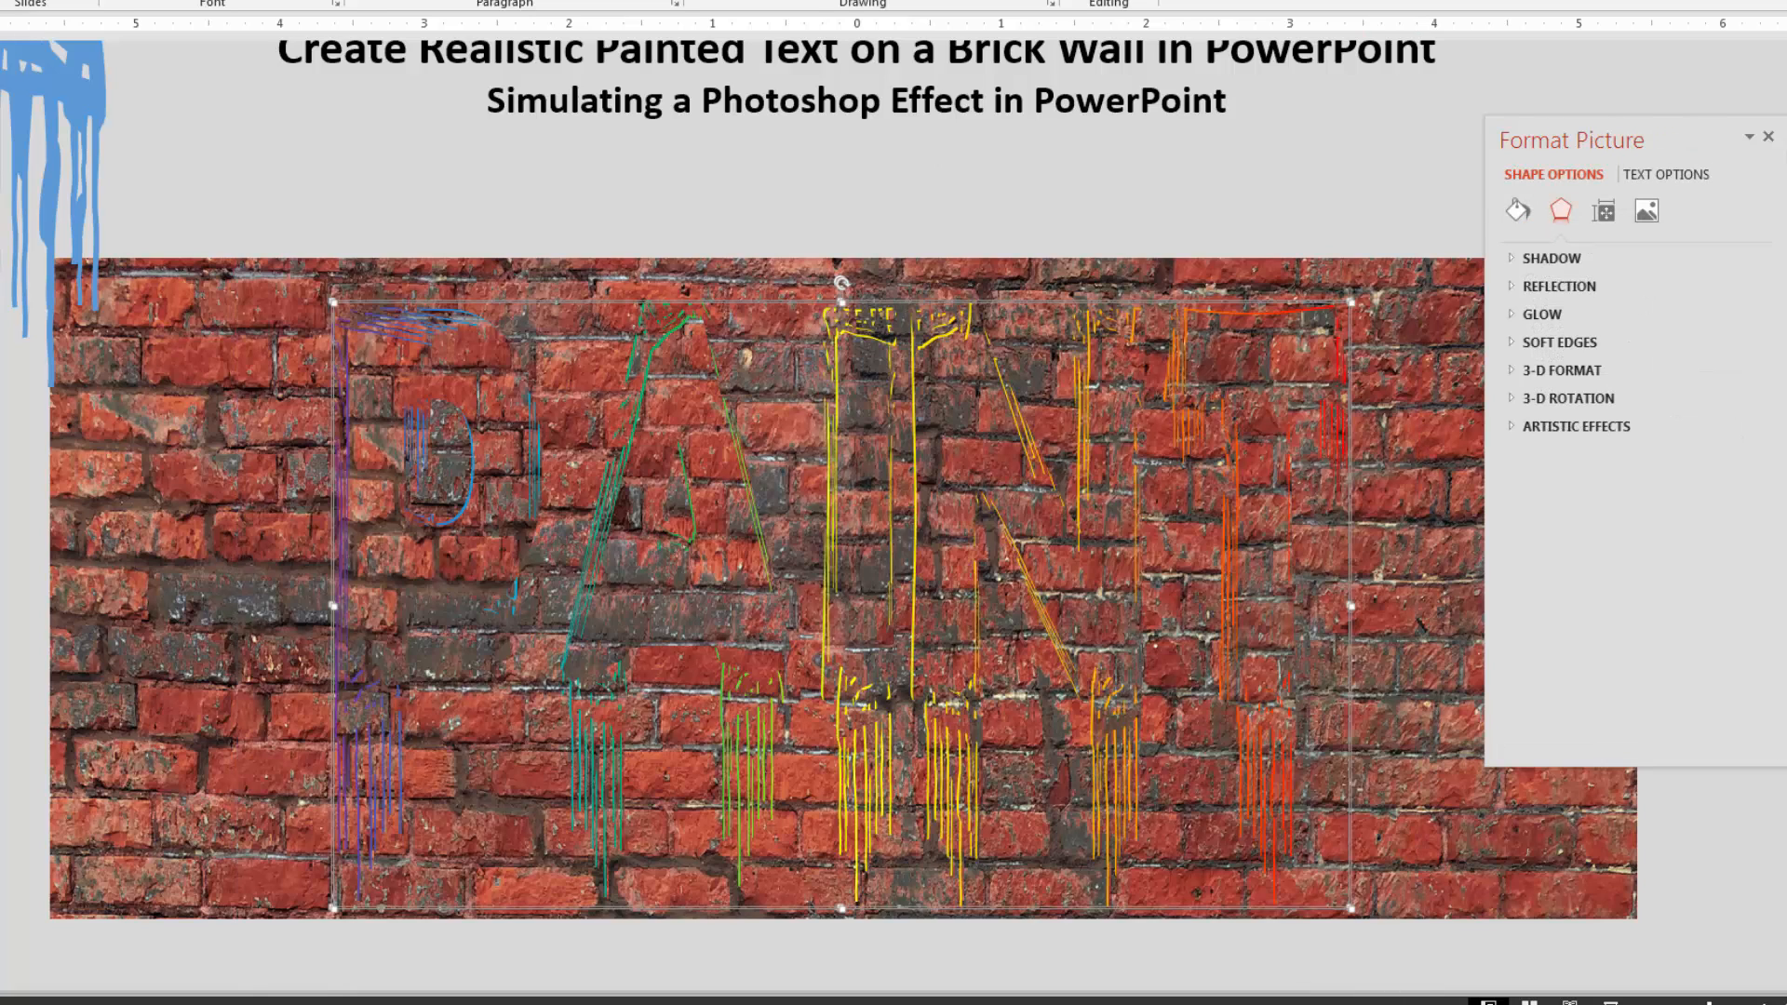
click(1084, 0)
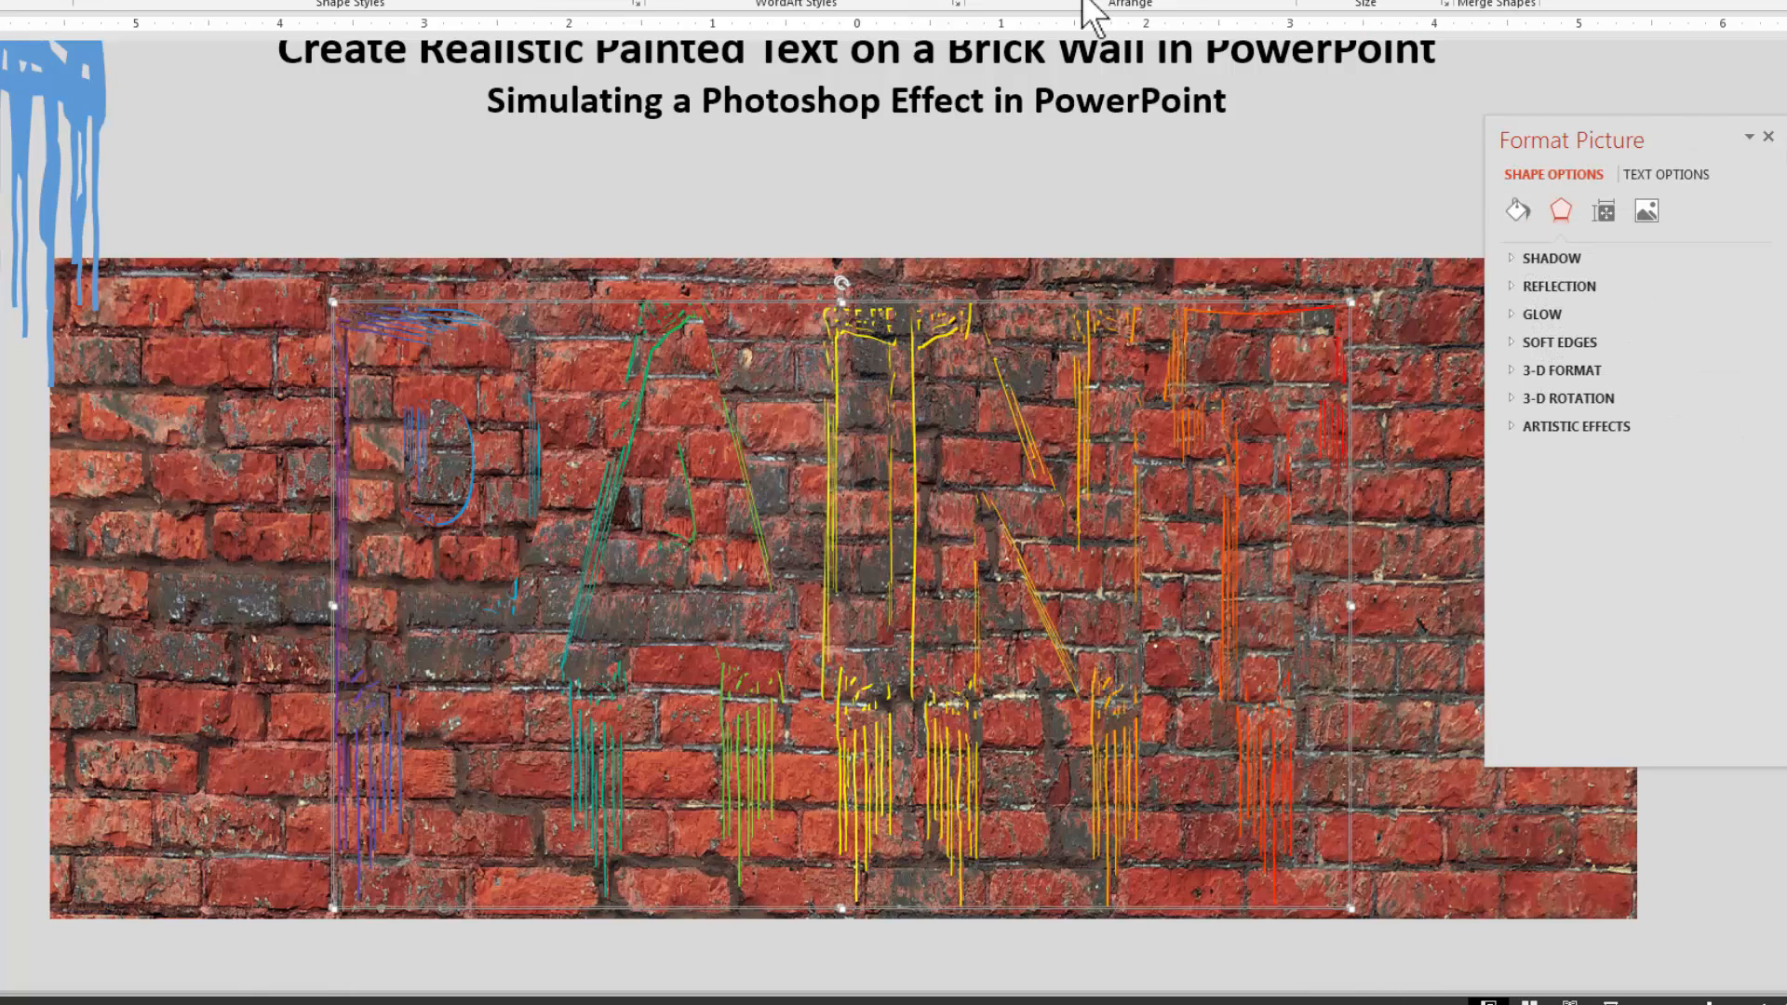
click(1182, 0)
click(1213, 36)
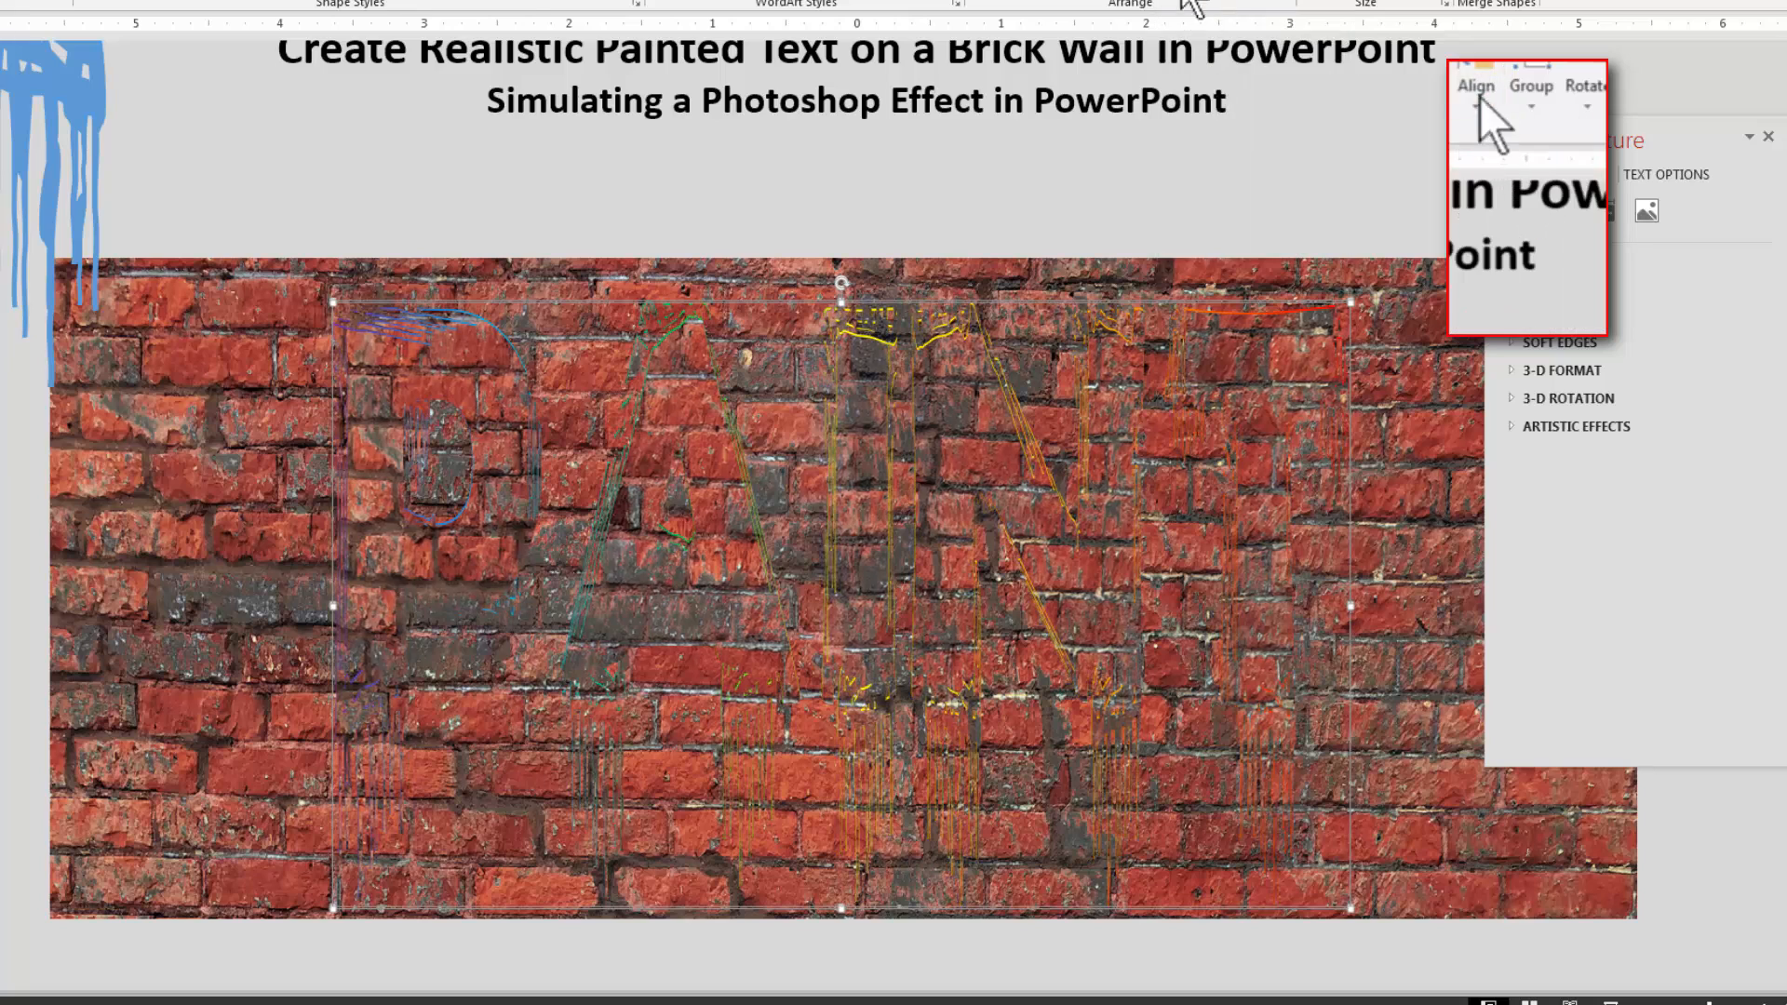
click(1181, 0)
click(1219, 110)
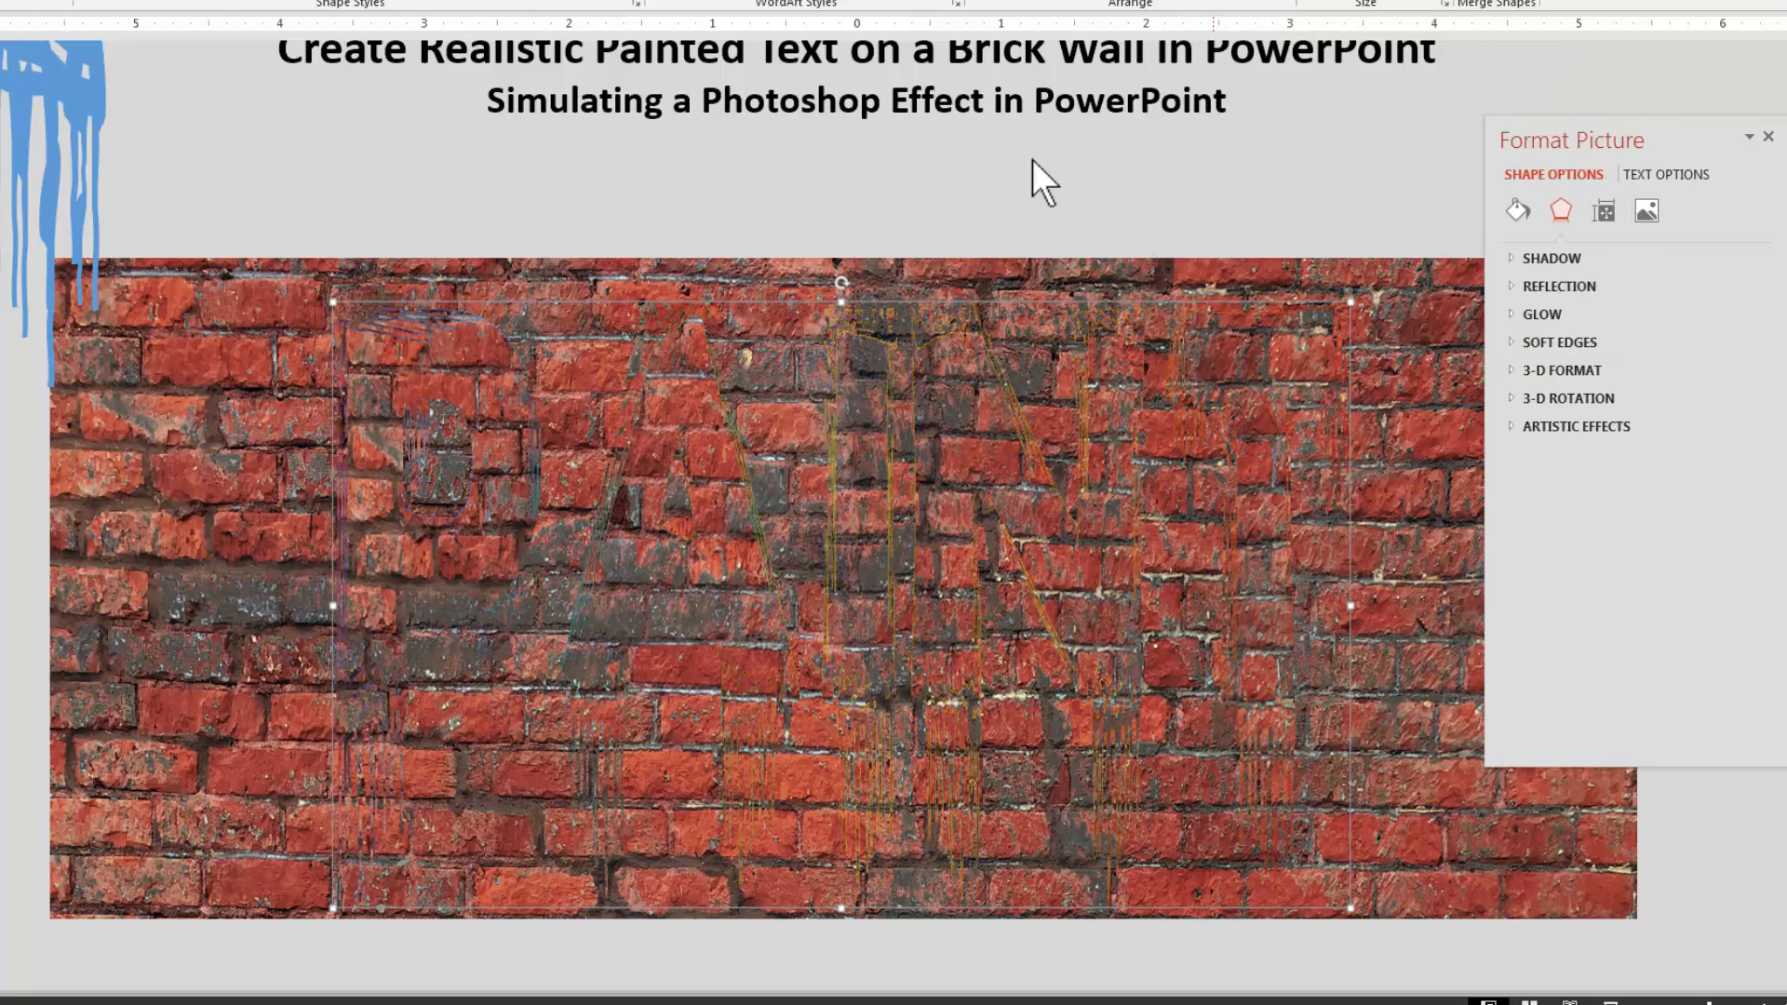
click(400, 143)
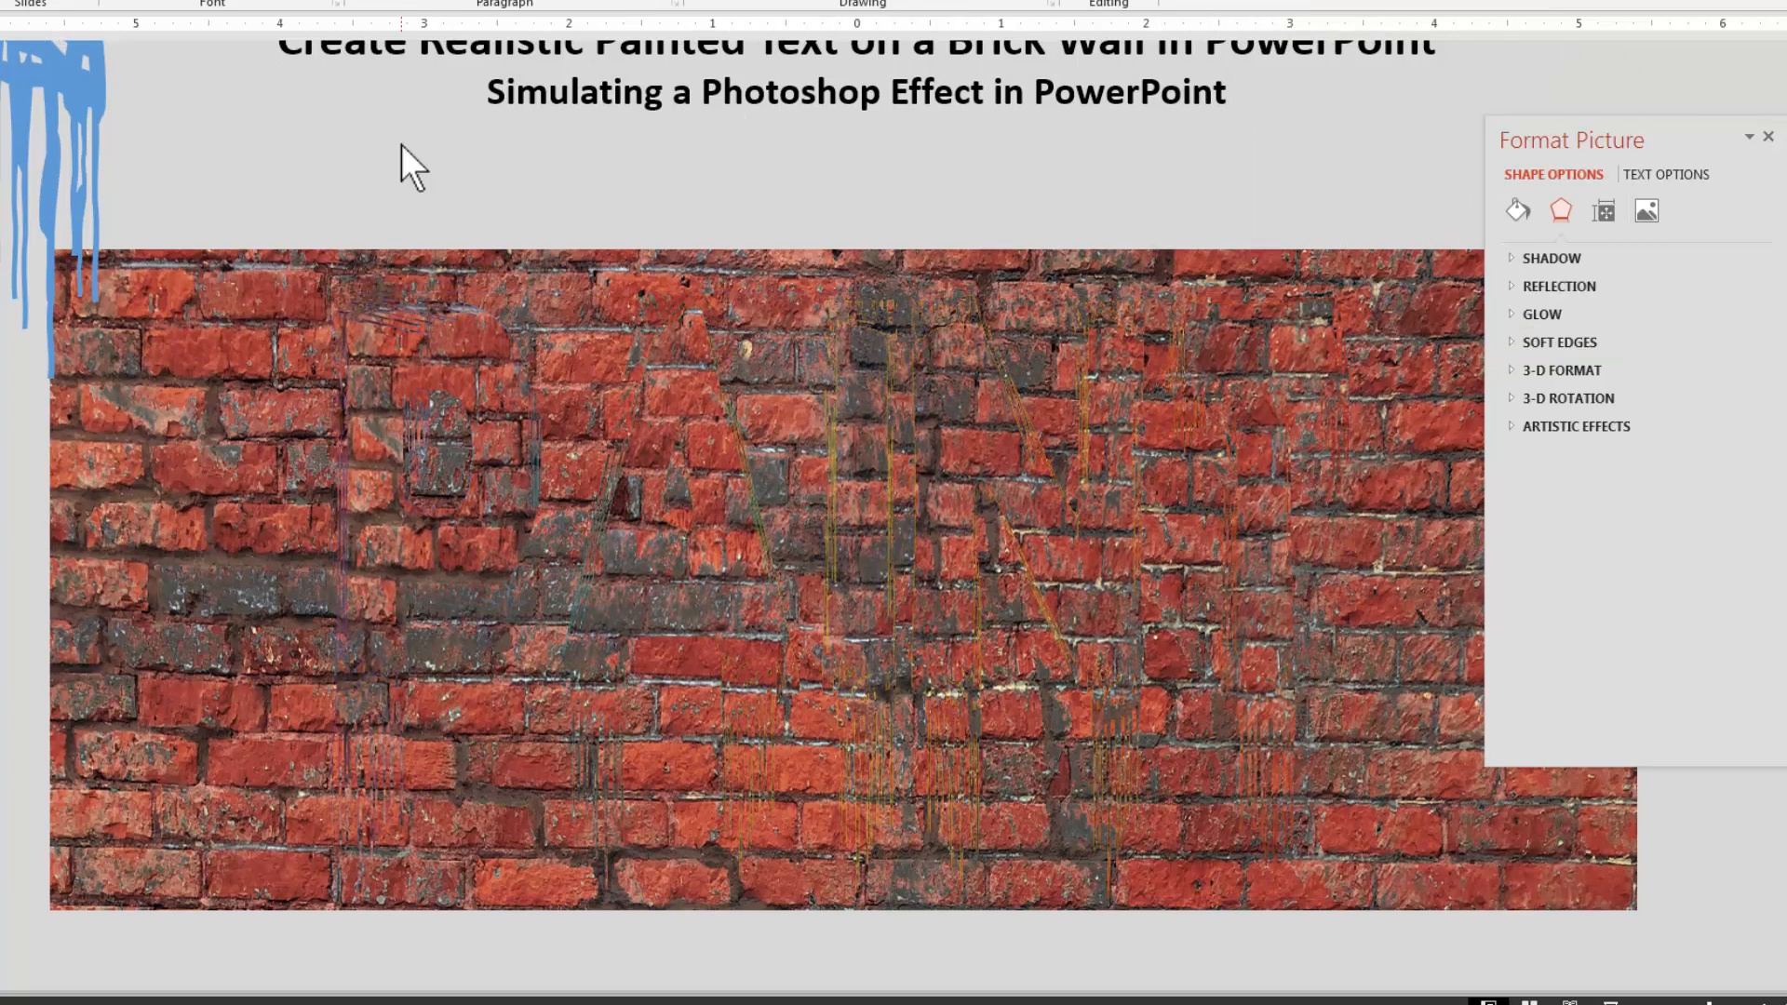
Tile the brick picture as a texture in the front PAINT copy's fill with Center alignment.
click(371, 372)
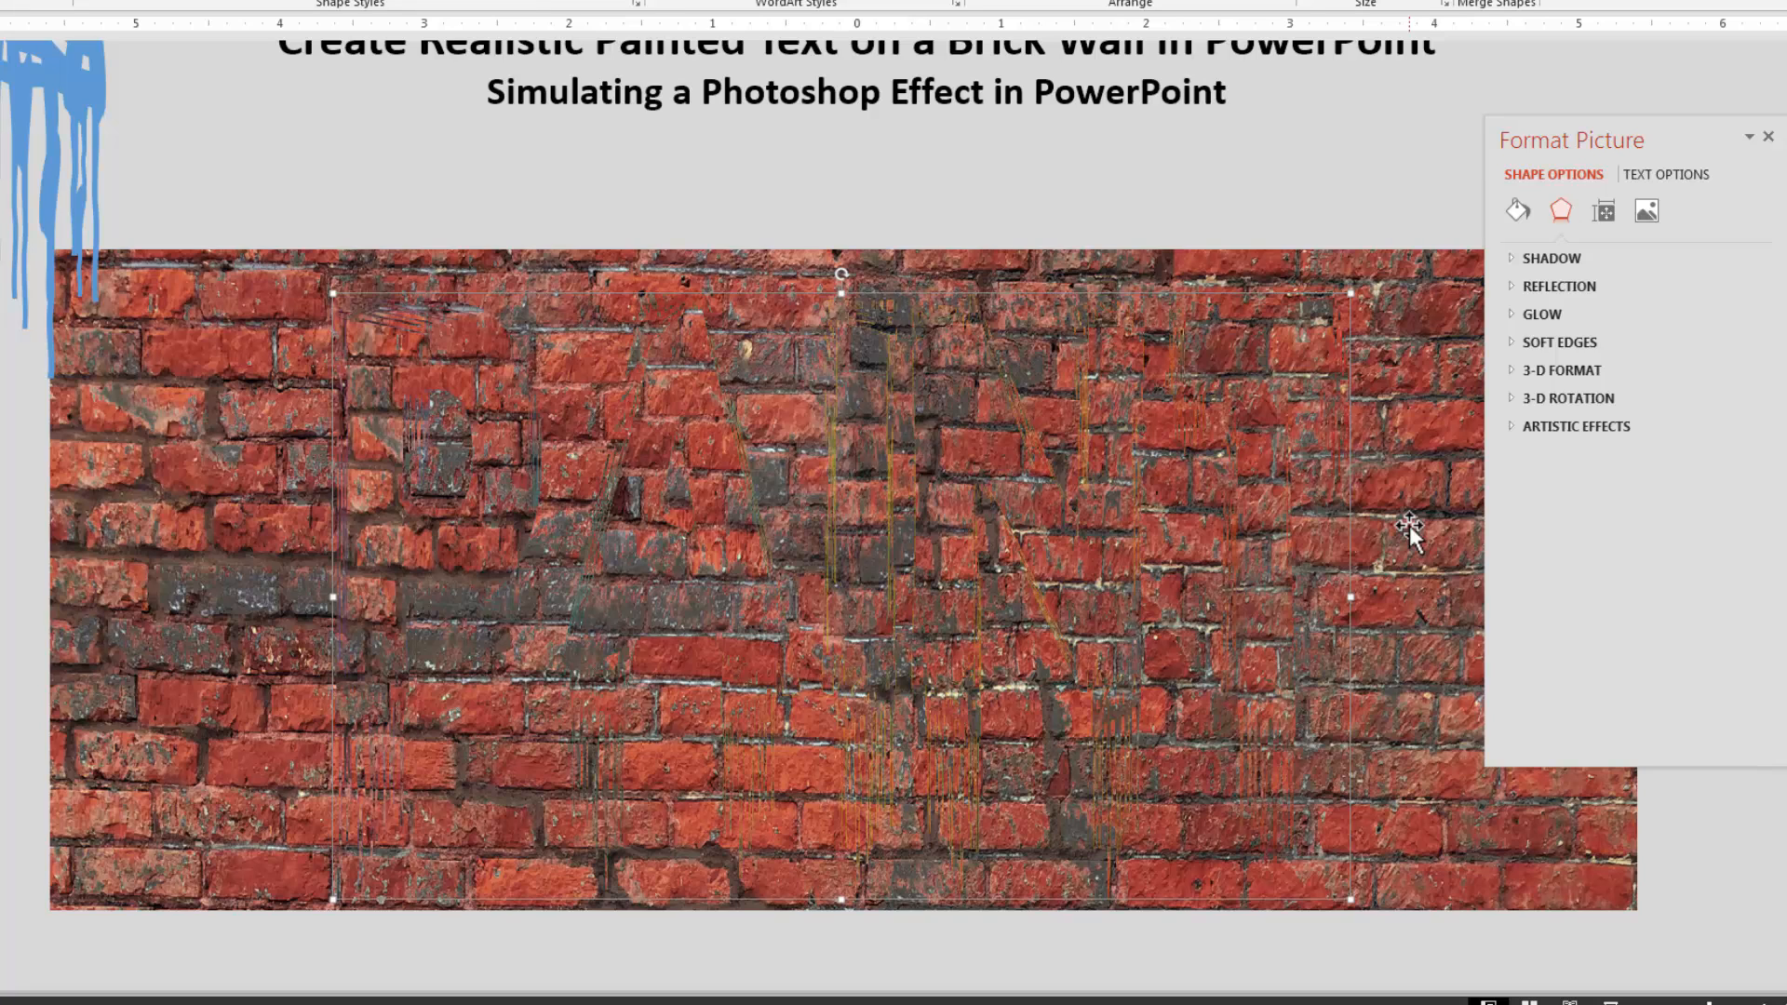
click(1518, 209)
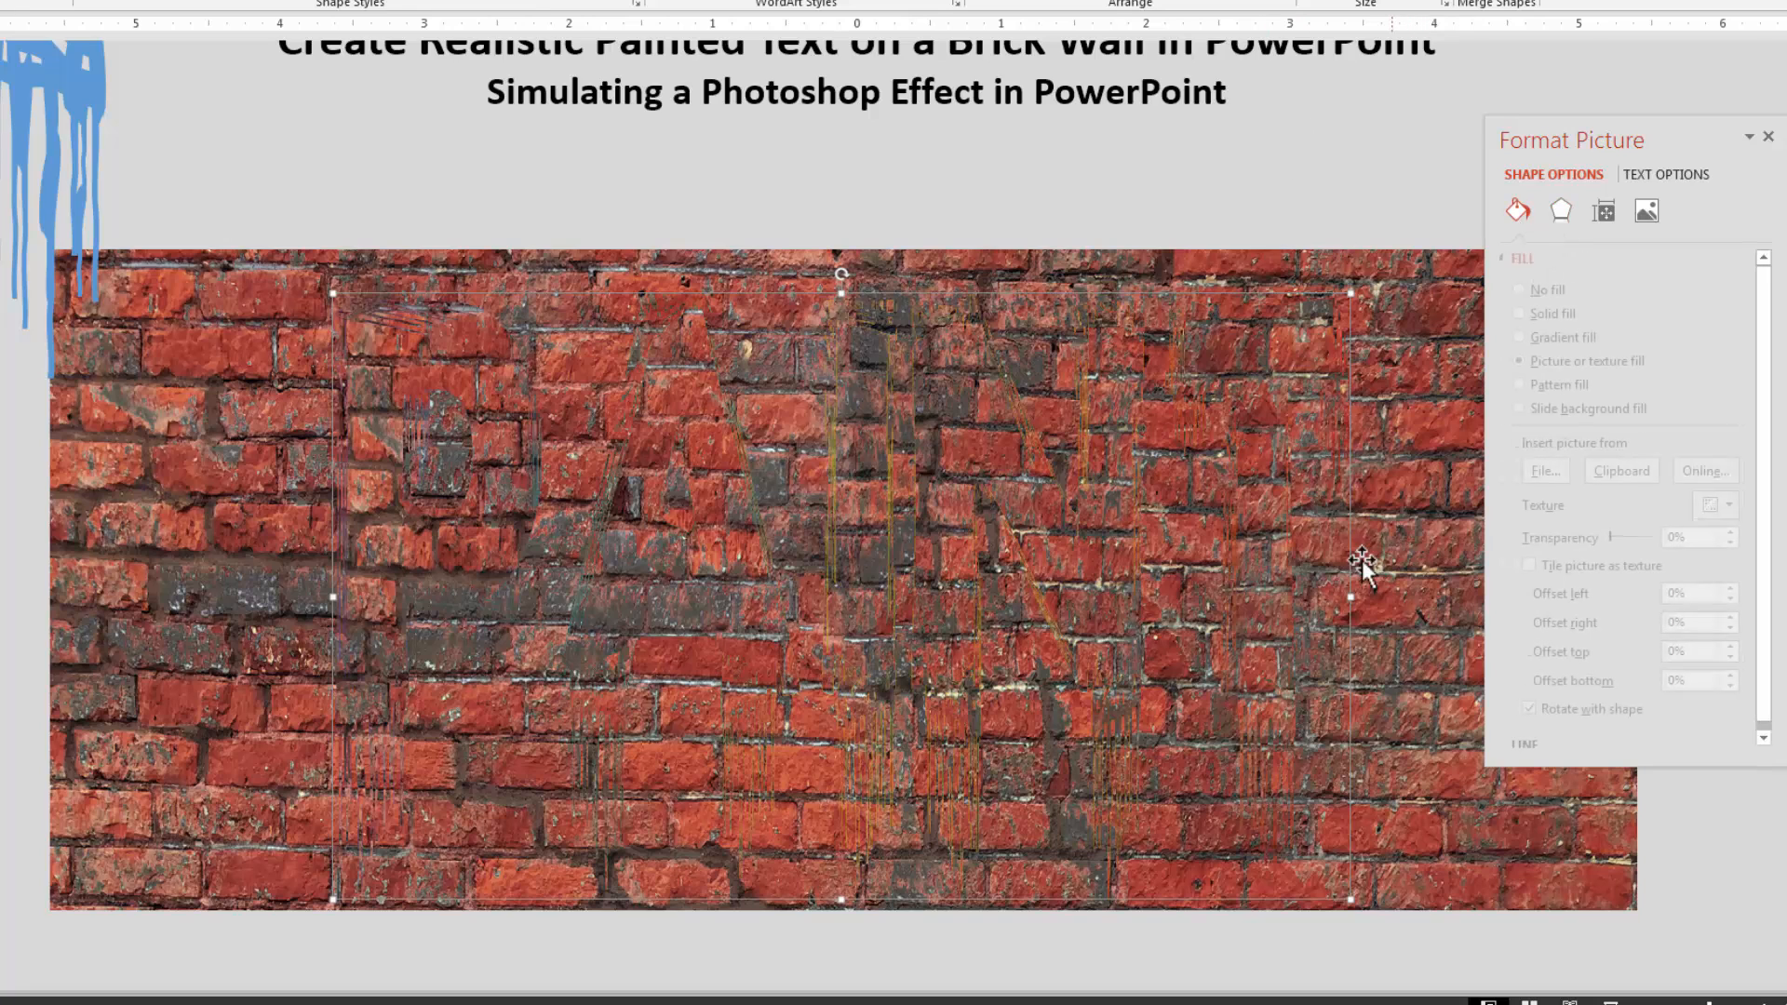
click(1540, 564)
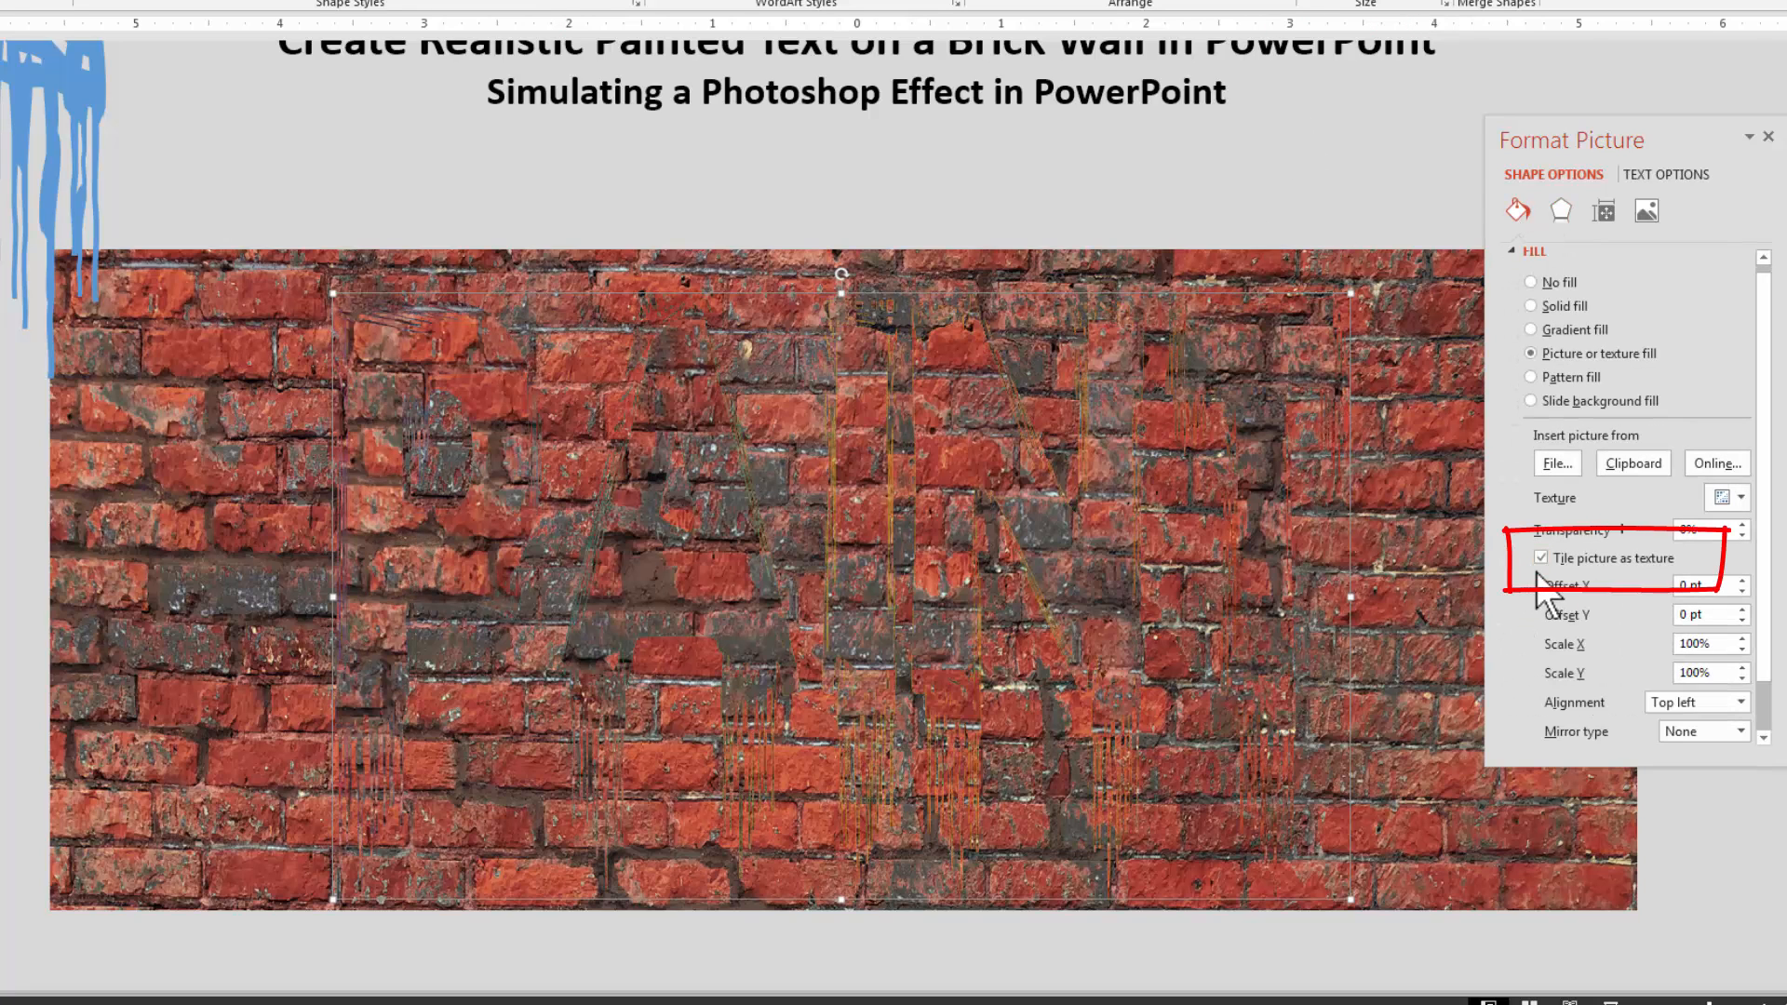
scroll(1772, 713, down, 2)
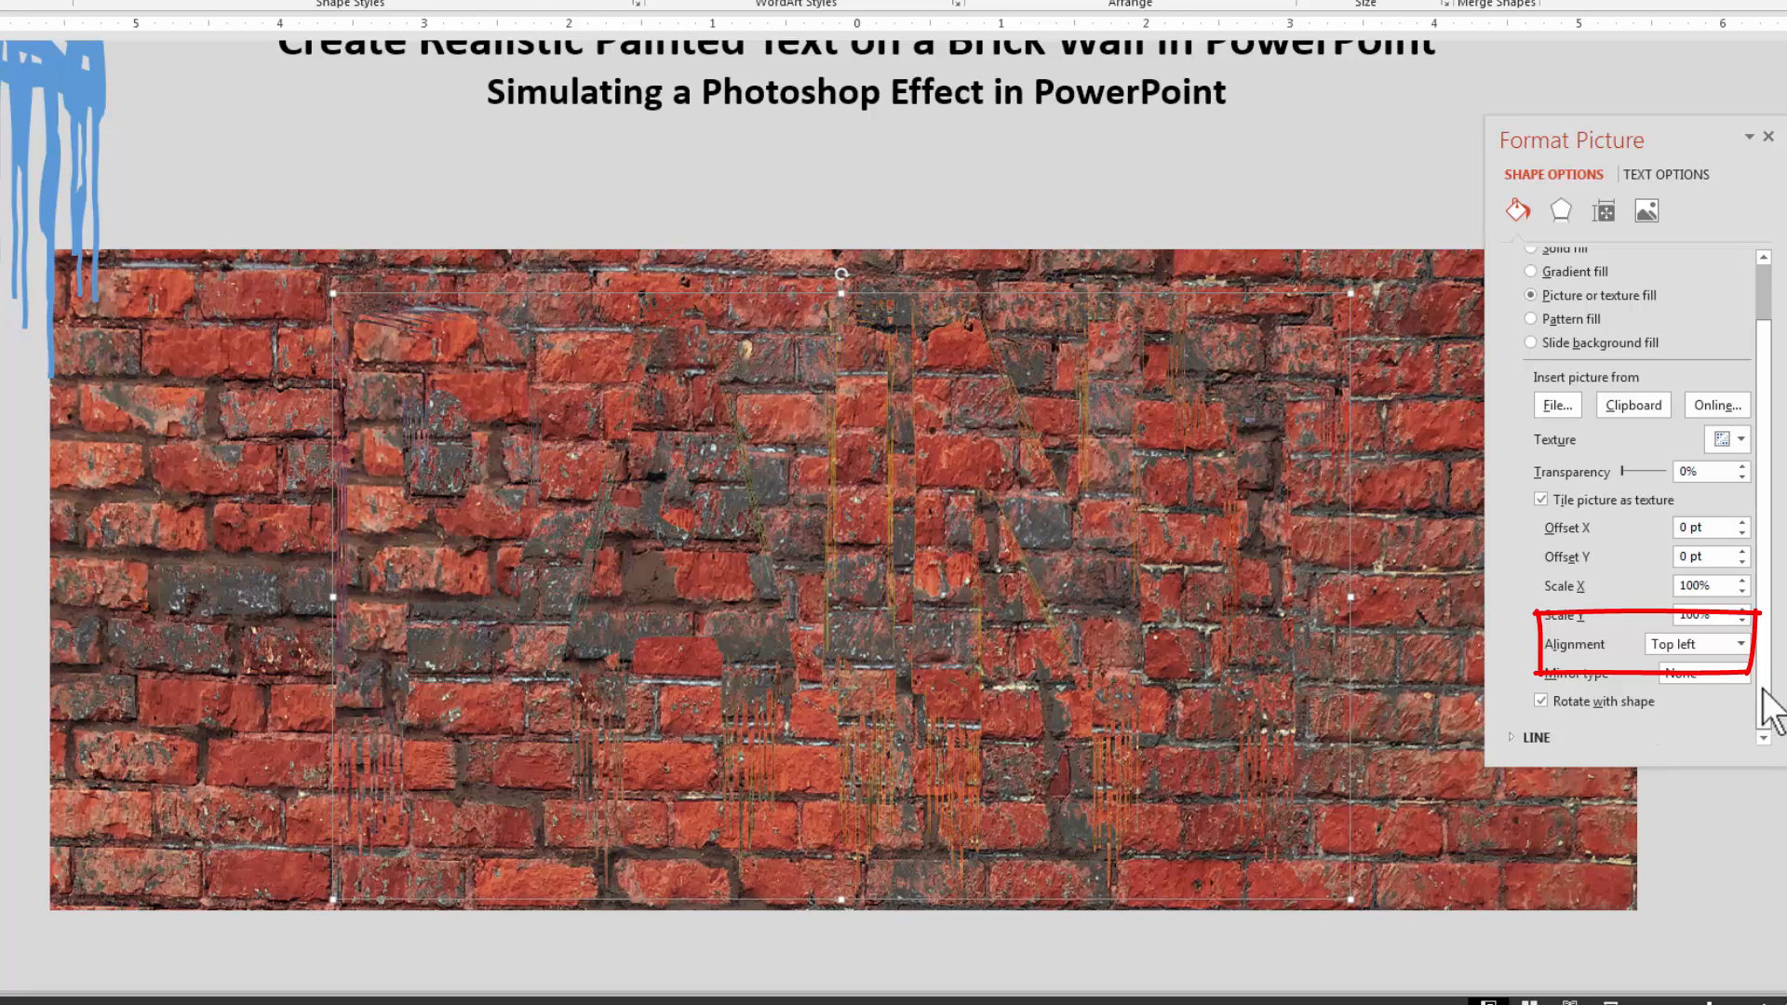
click(1740, 644)
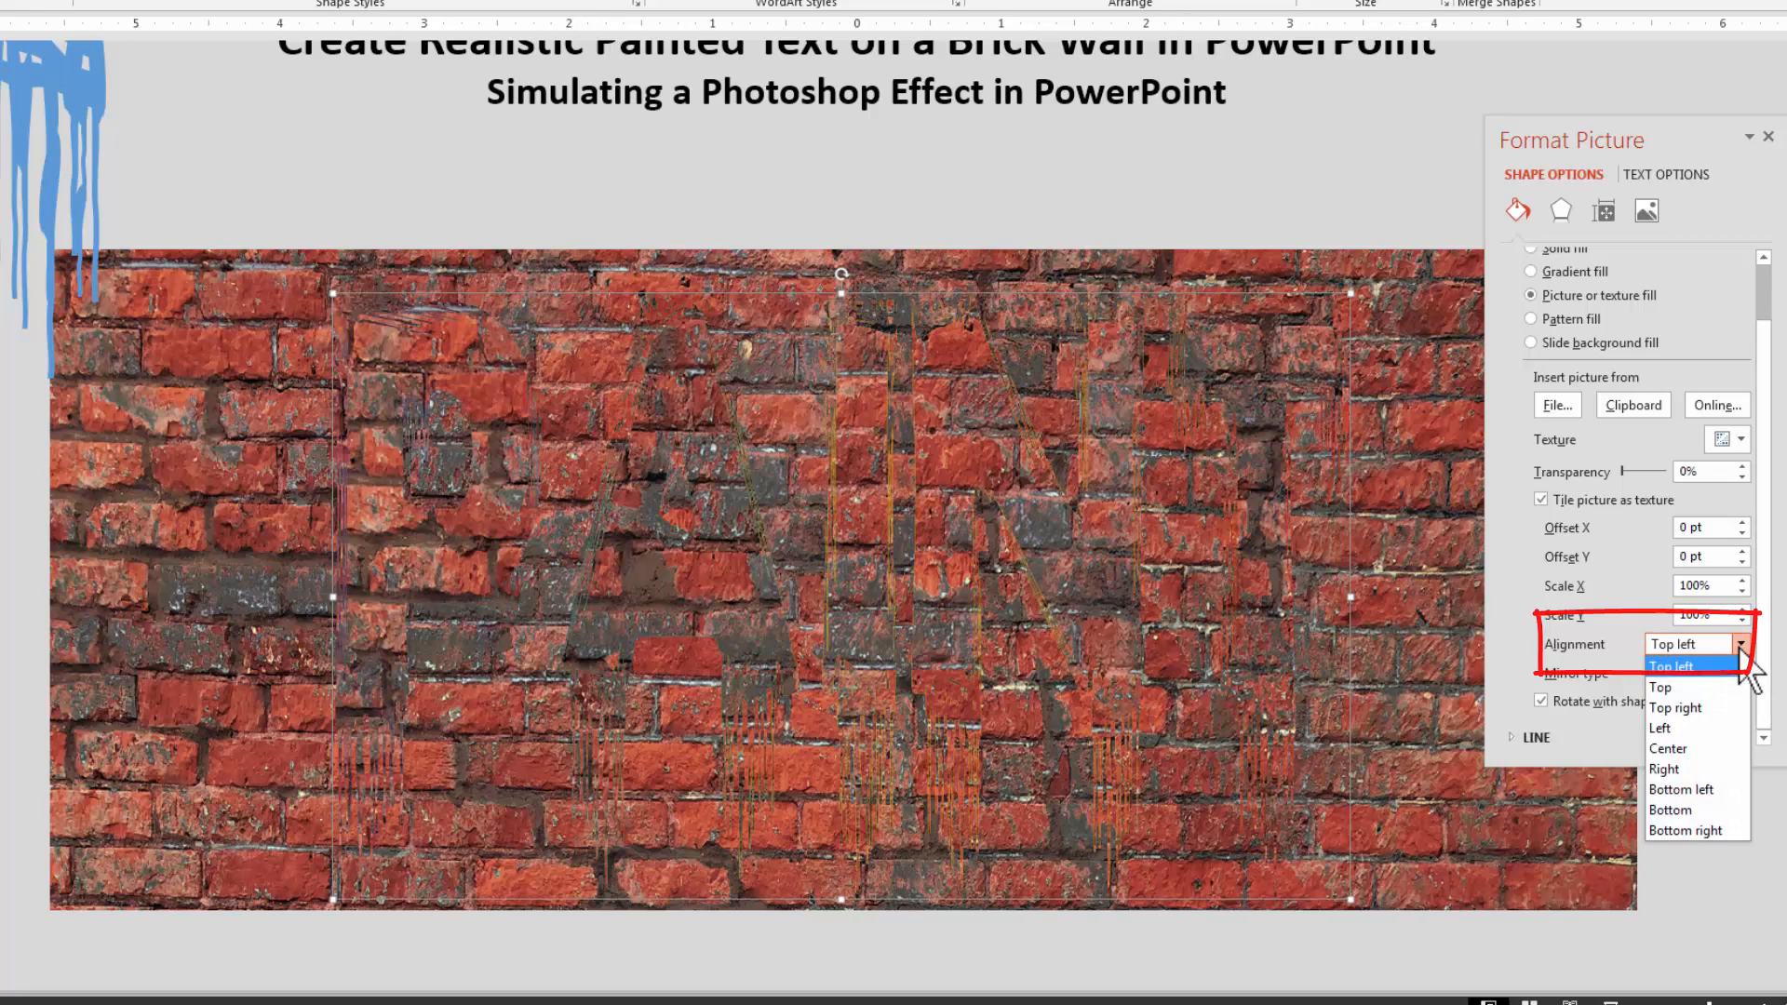
click(1665, 749)
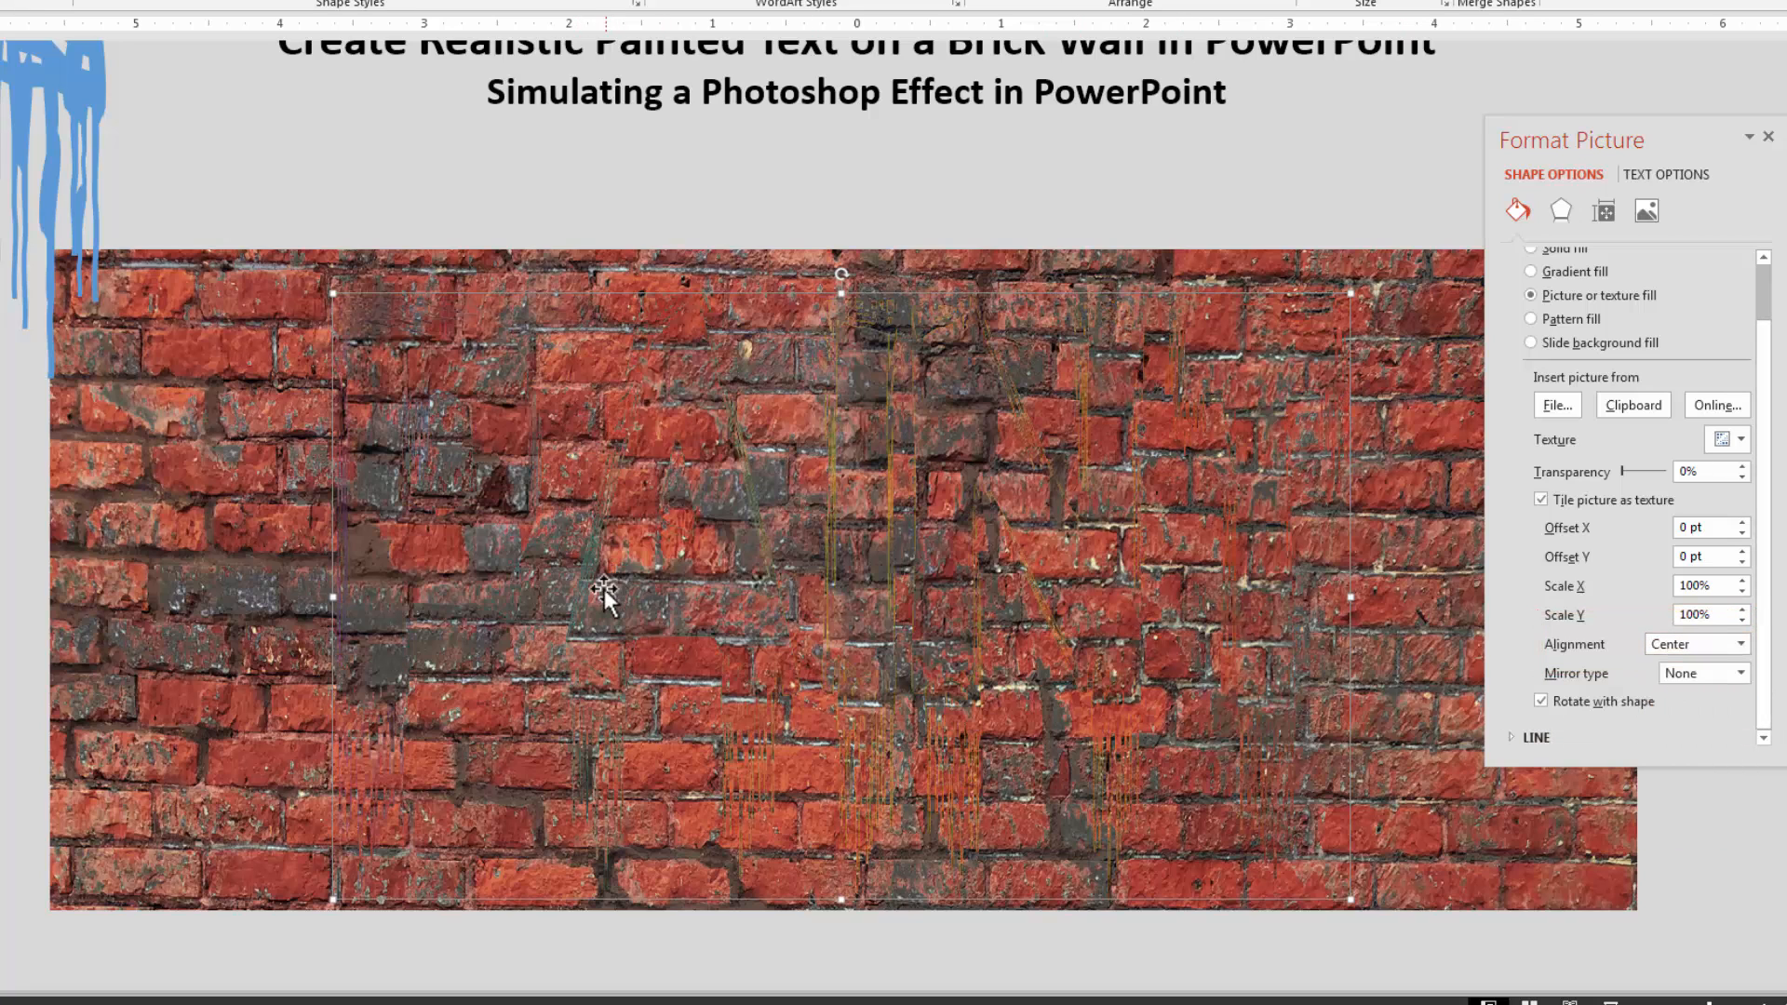
click(288, 199)
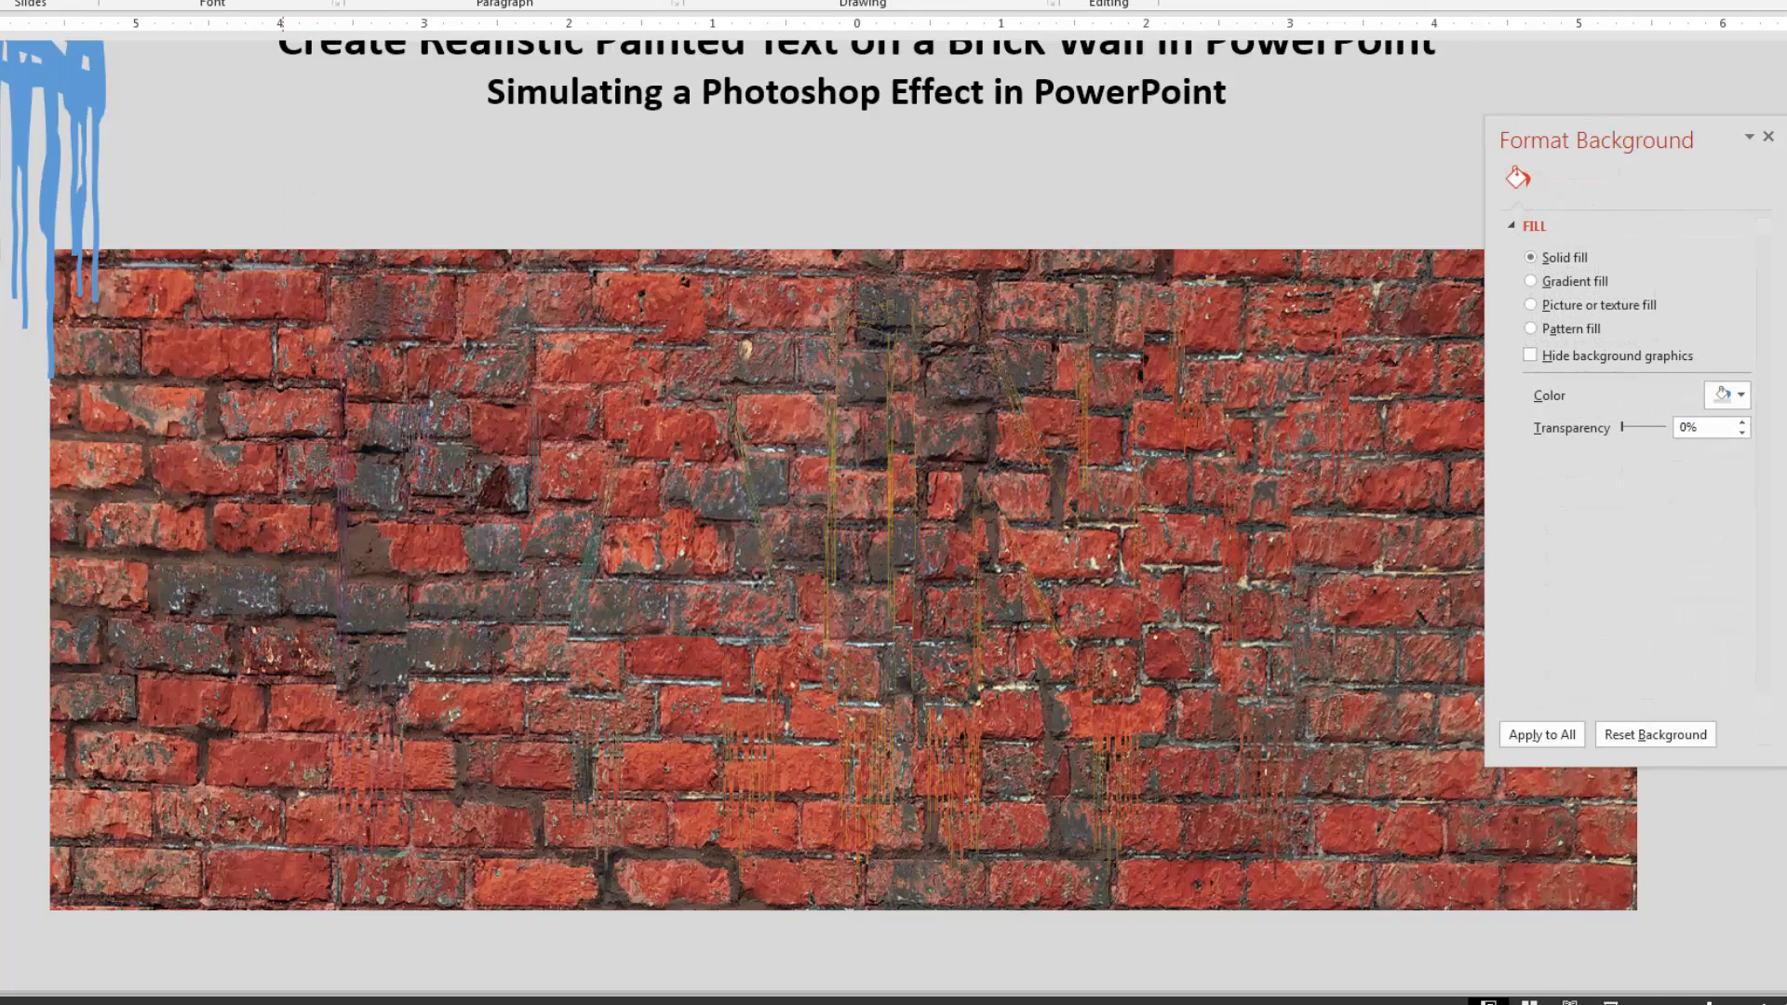
Nudge the brick-filled PAINT copy slightly up so its bricks line up with the wall, and set its fill transparency to 32%.
click(401, 420)
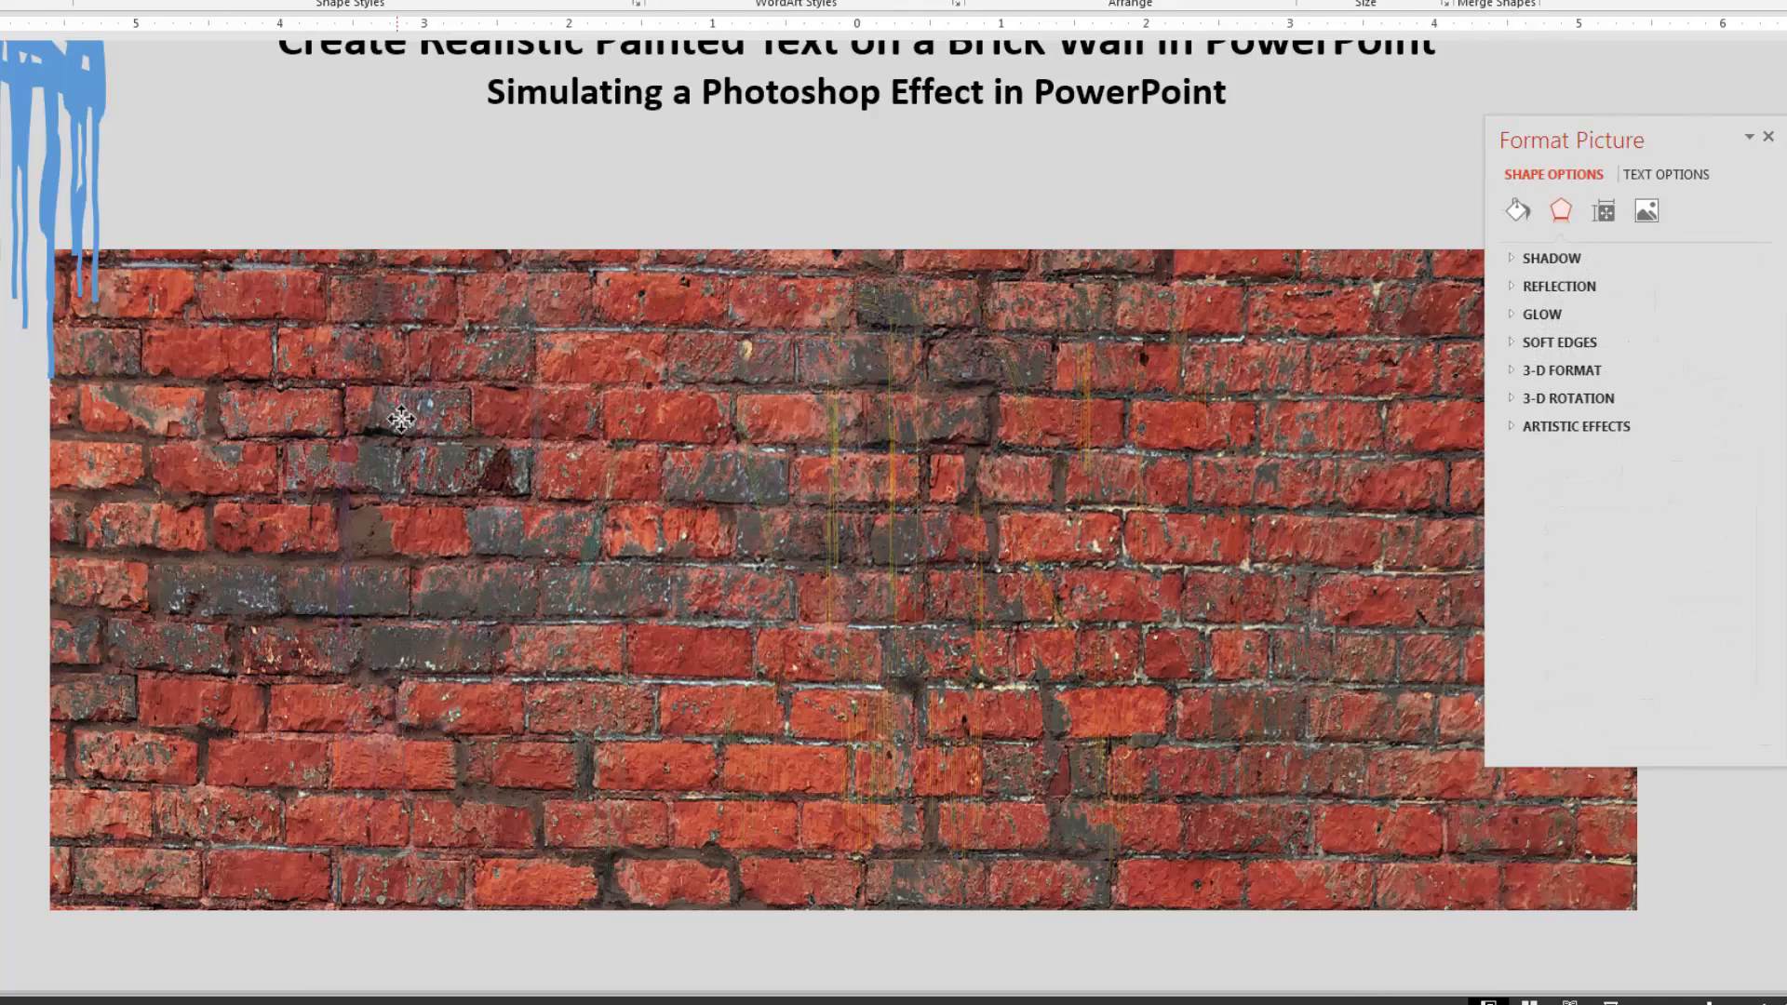
mouse_move(402, 419)
mouse_down()
mouse_move(391, 406)
mouse_move(447, 432)
mouse_move(392, 425)
mouse_up()
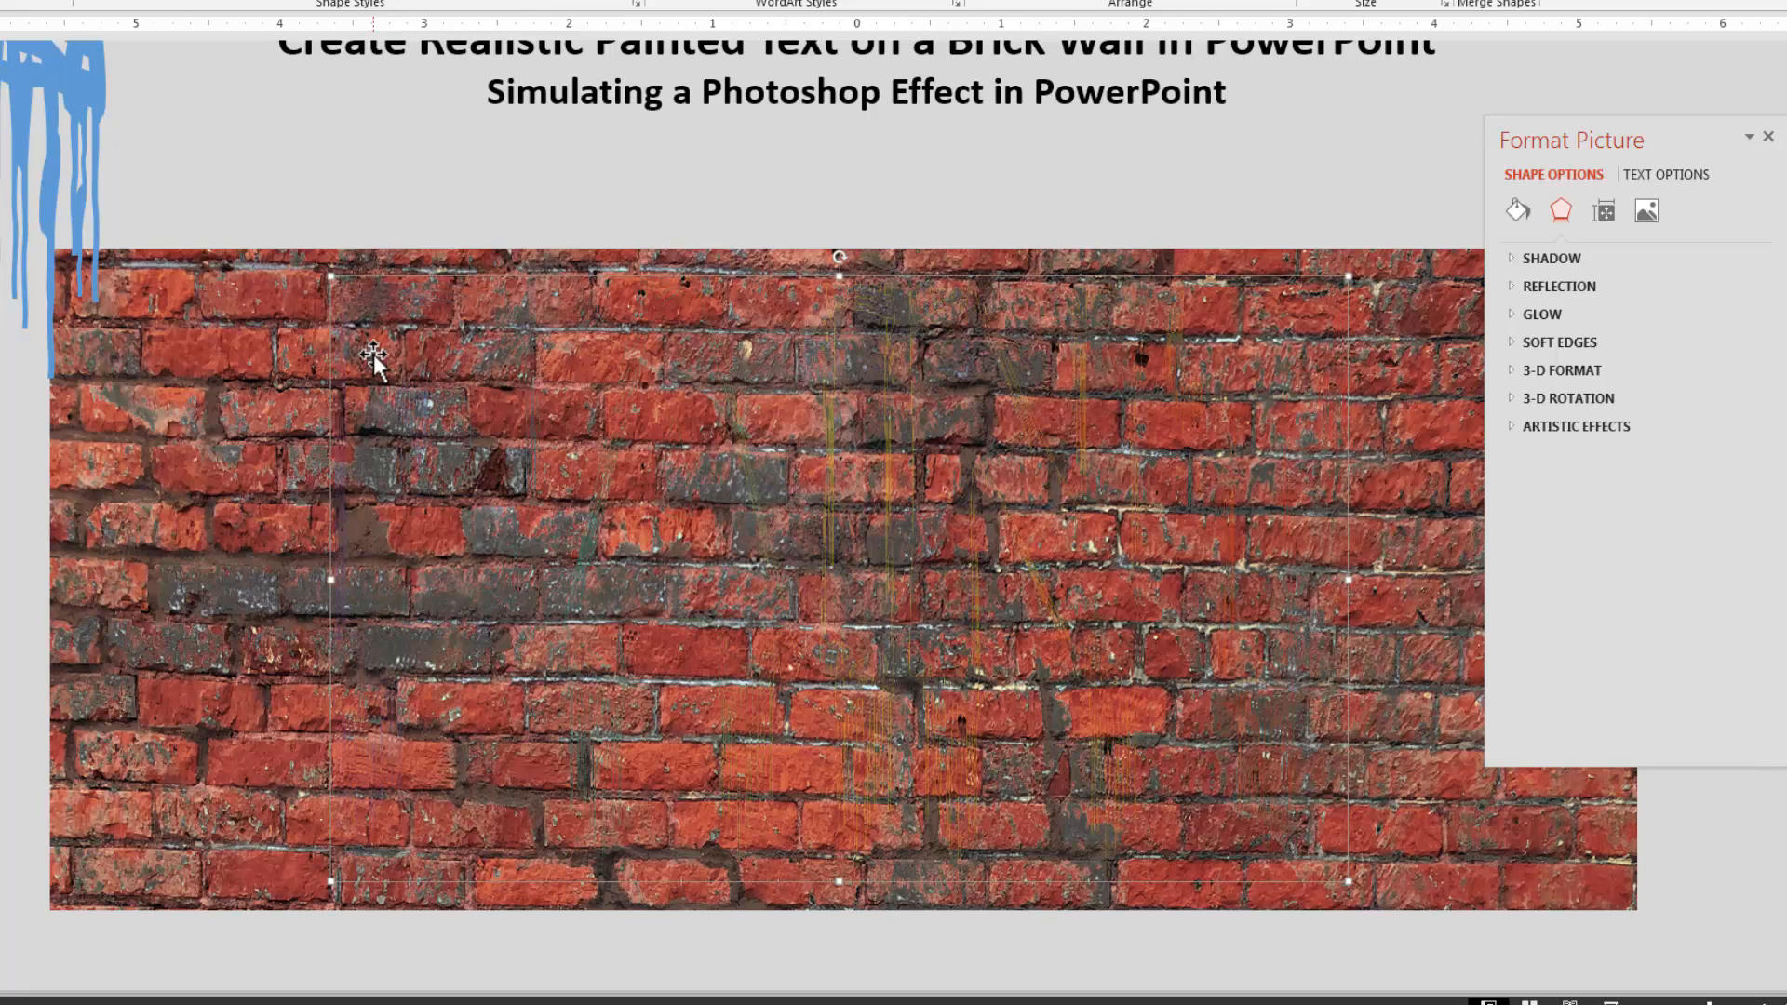
click(1517, 213)
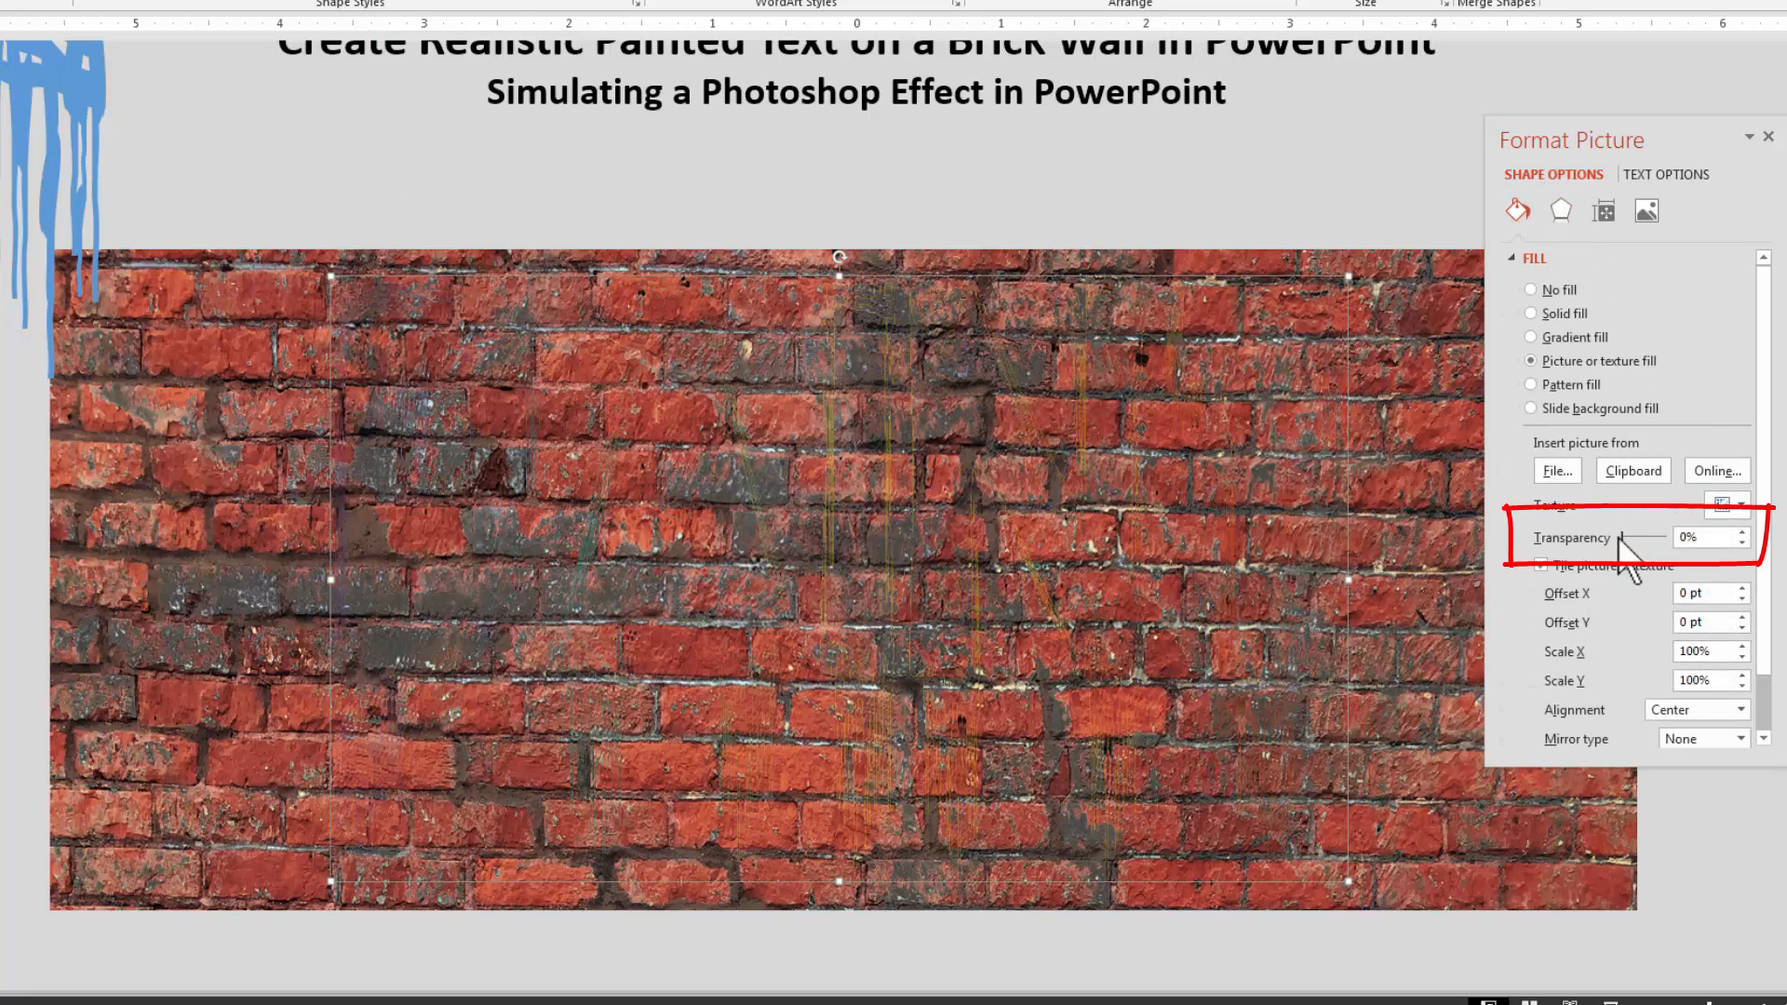
drag(1624, 537, 1637, 537)
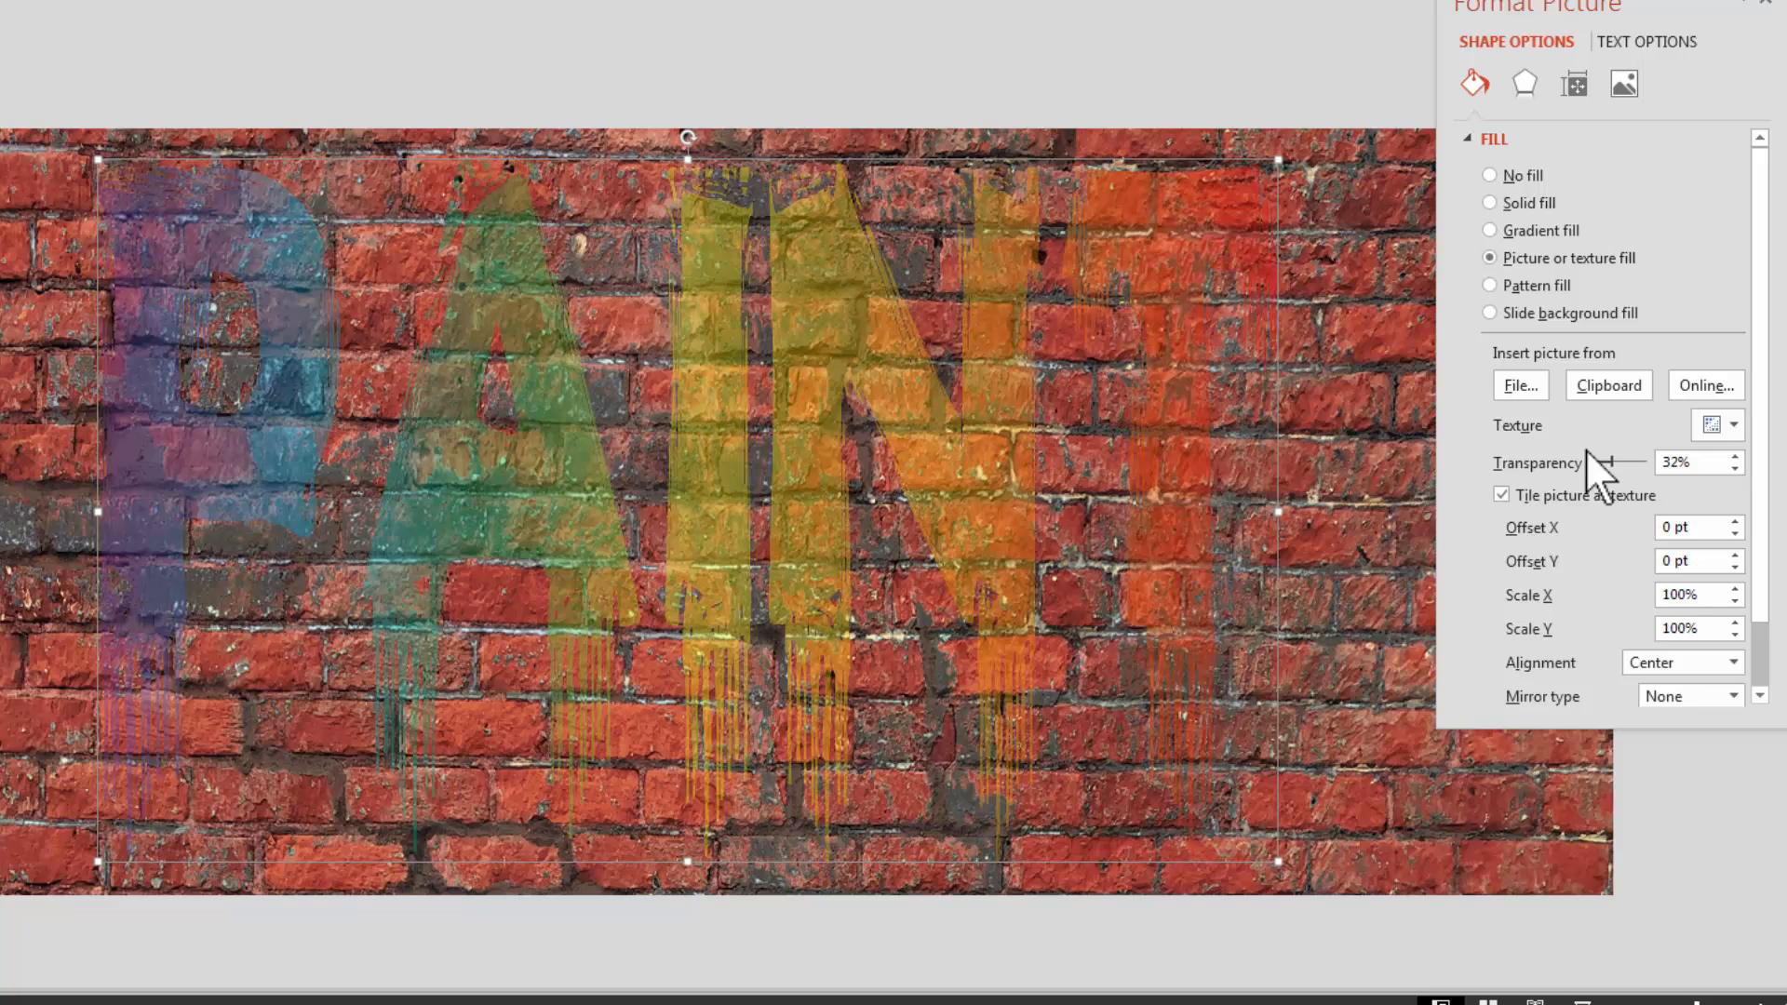
Set the brick-filled PAINT copy's picture brightness to 12% and contrast to 24%.
click(1621, 93)
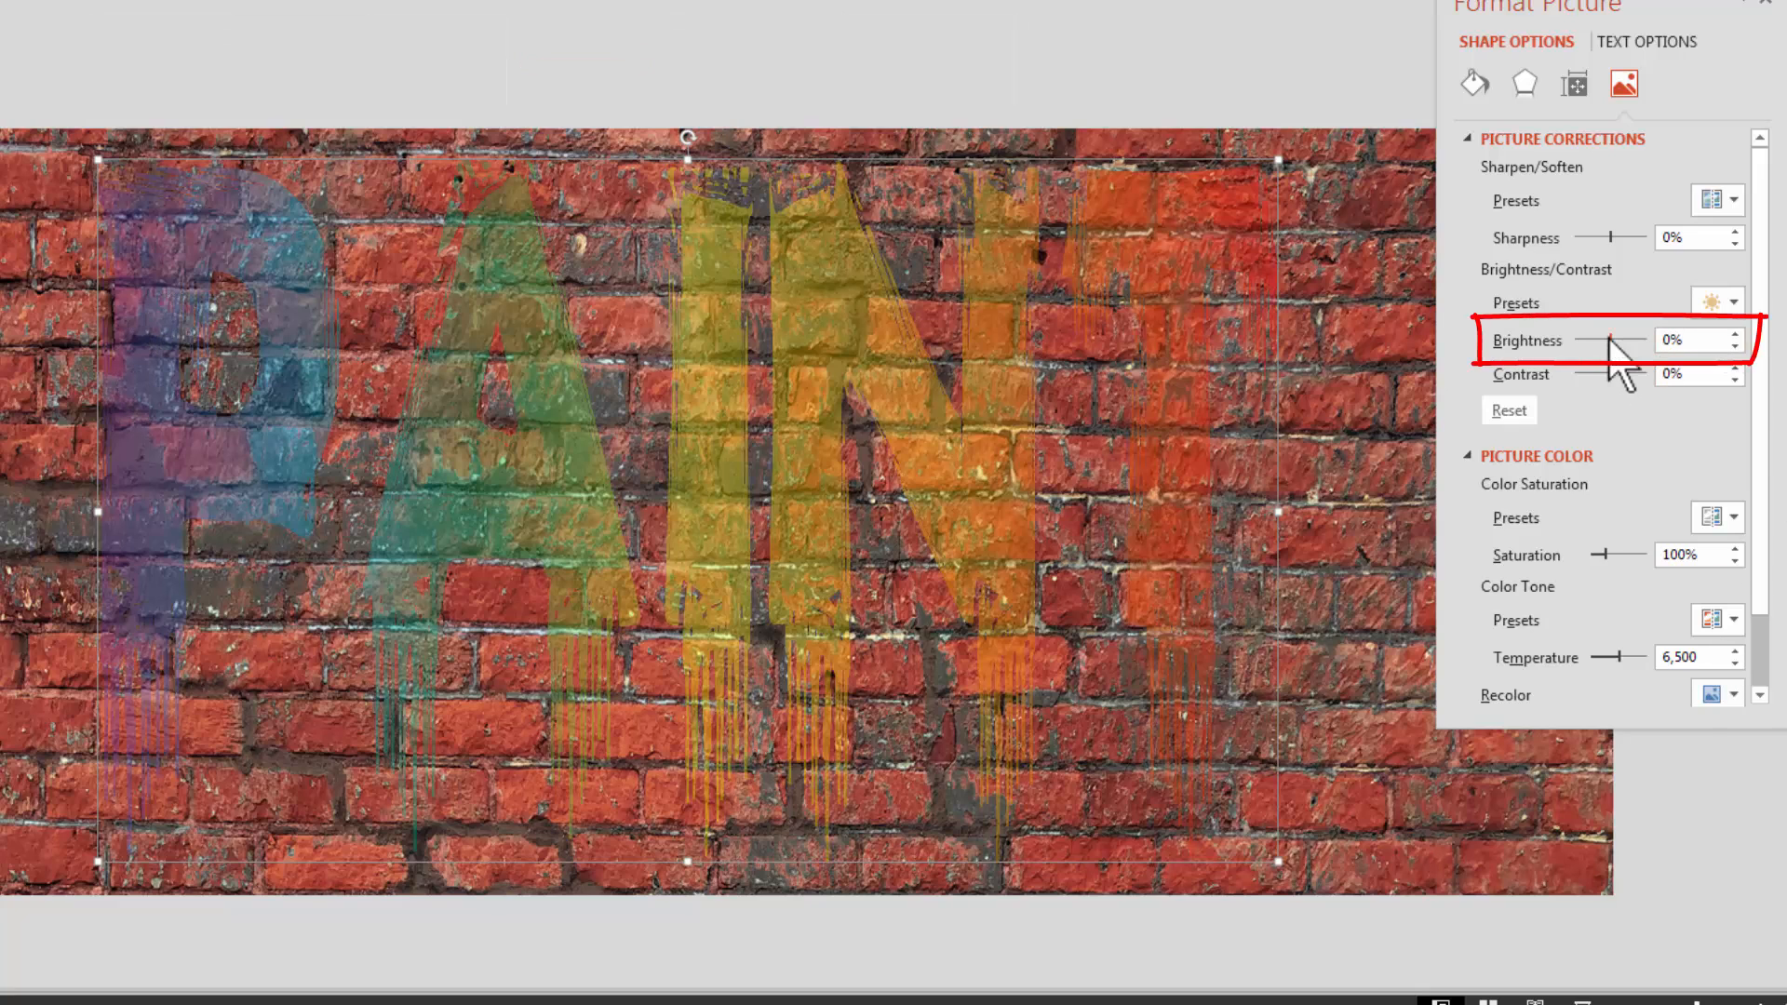
drag(1609, 337, 1614, 339)
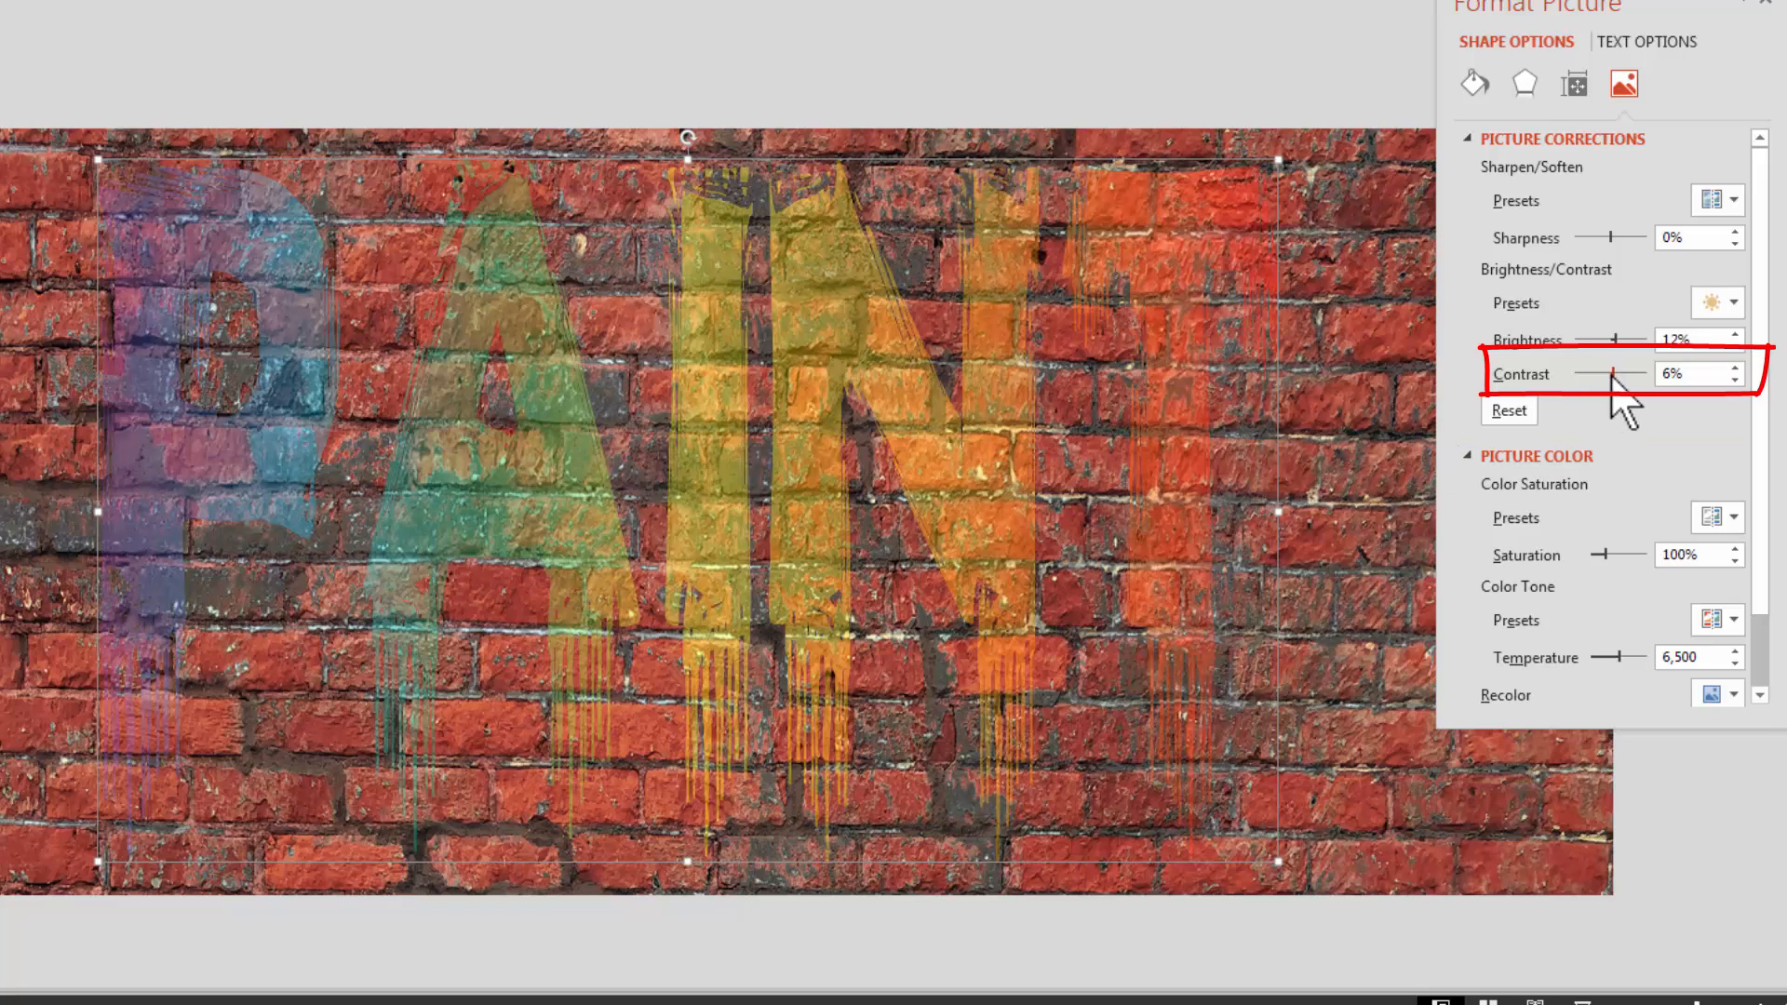
drag(1610, 373, 1620, 375)
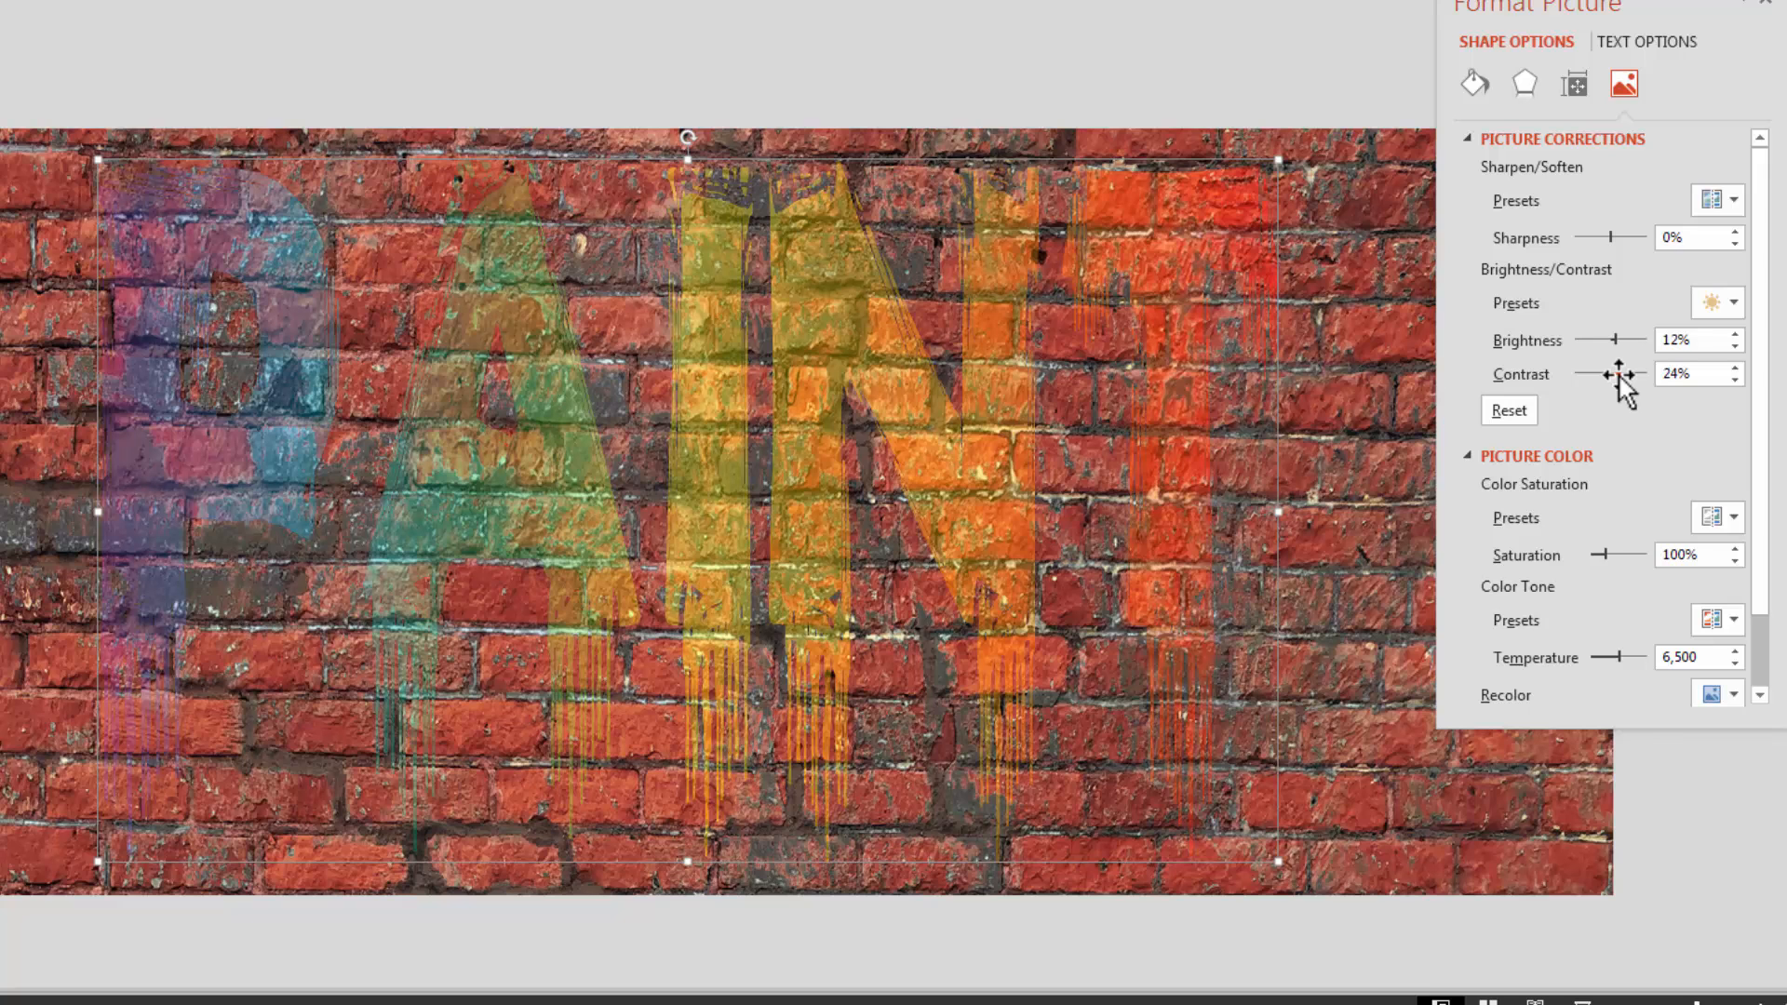
click(376, 72)
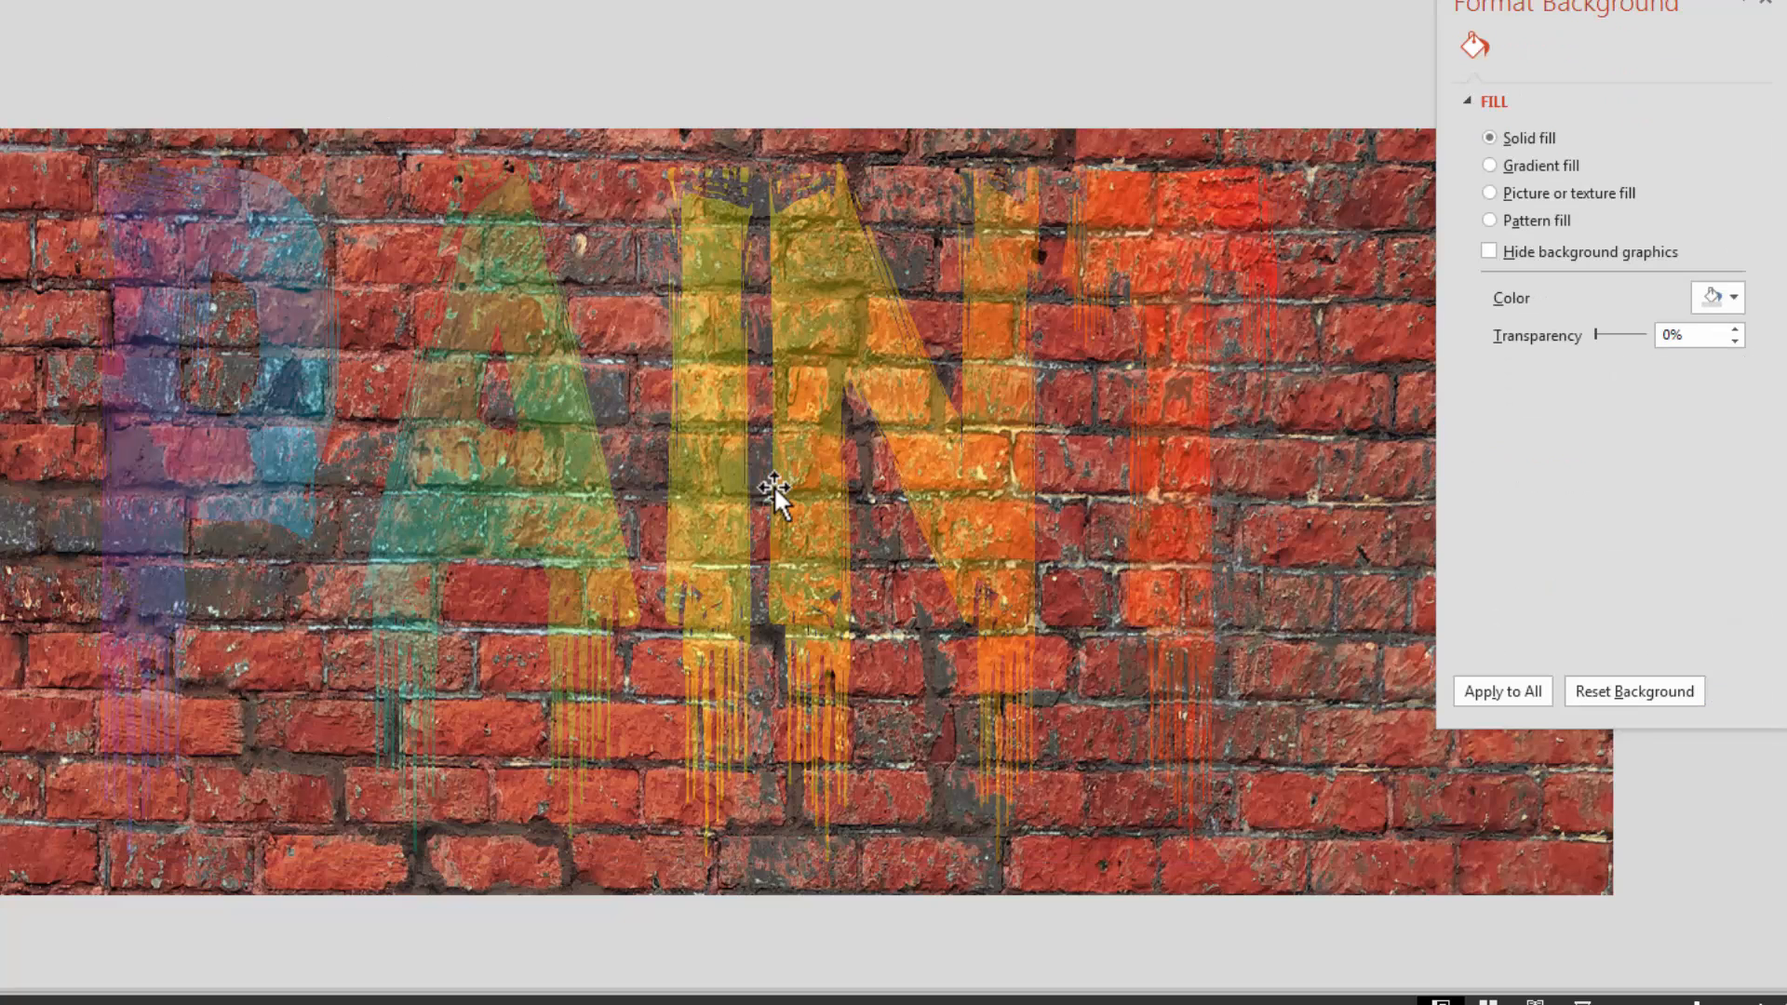
Move the brick-filled PAINT copy up off the rainbow lettering and set its brightness to 39% and contrast to 33%.
drag(733, 462, 711, 238)
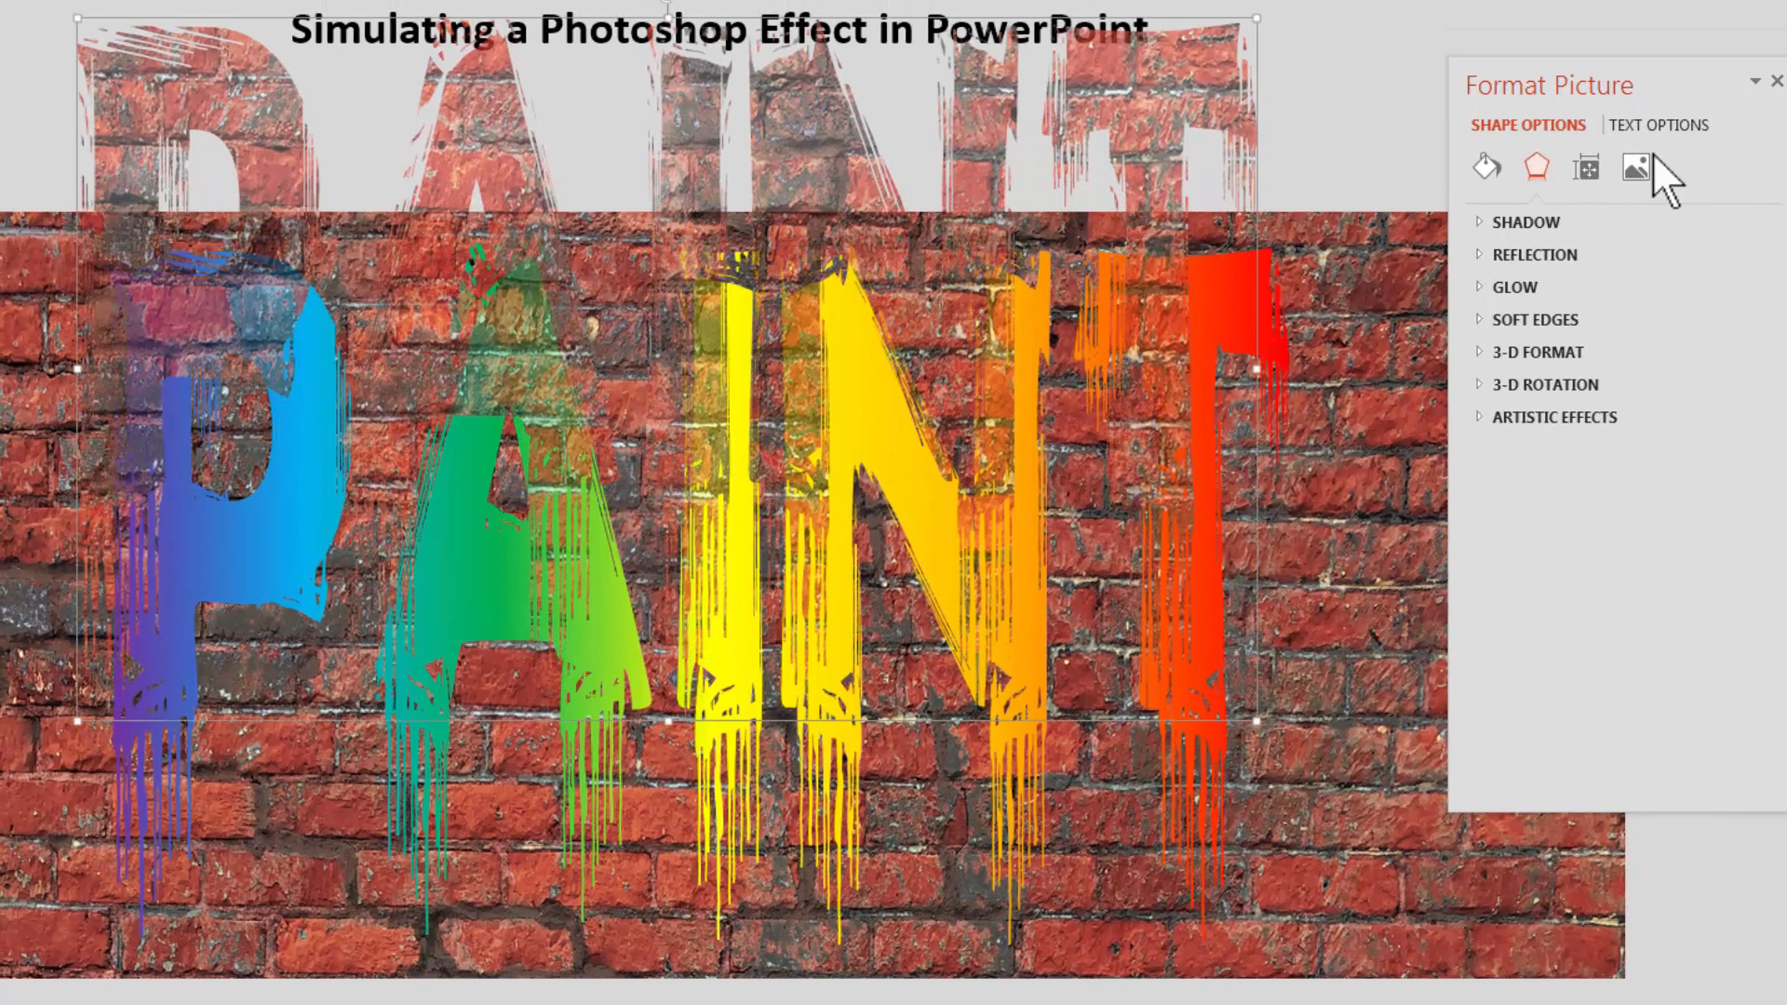
click(1636, 167)
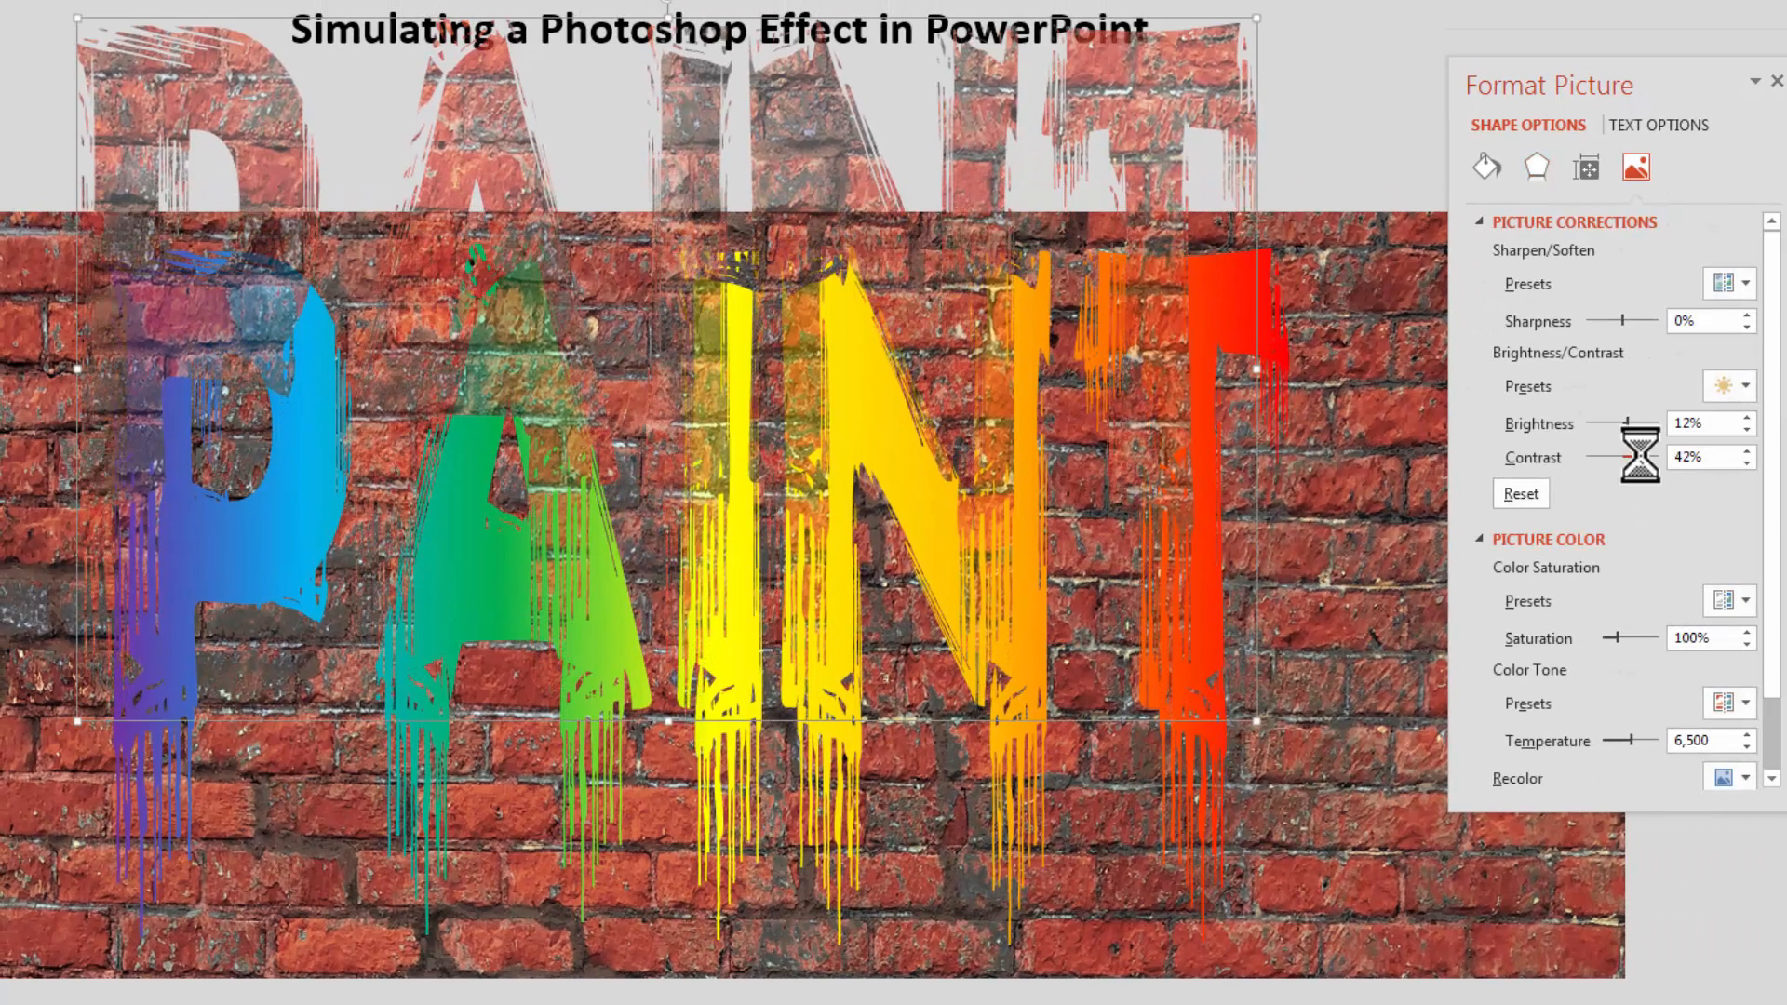
mouse_move(1640, 456)
mouse_down()
mouse_move(1661, 456)
mouse_move(1634, 455)
mouse_move(1662, 421)
mouse_move(1619, 421)
mouse_move(1641, 431)
mouse_up()
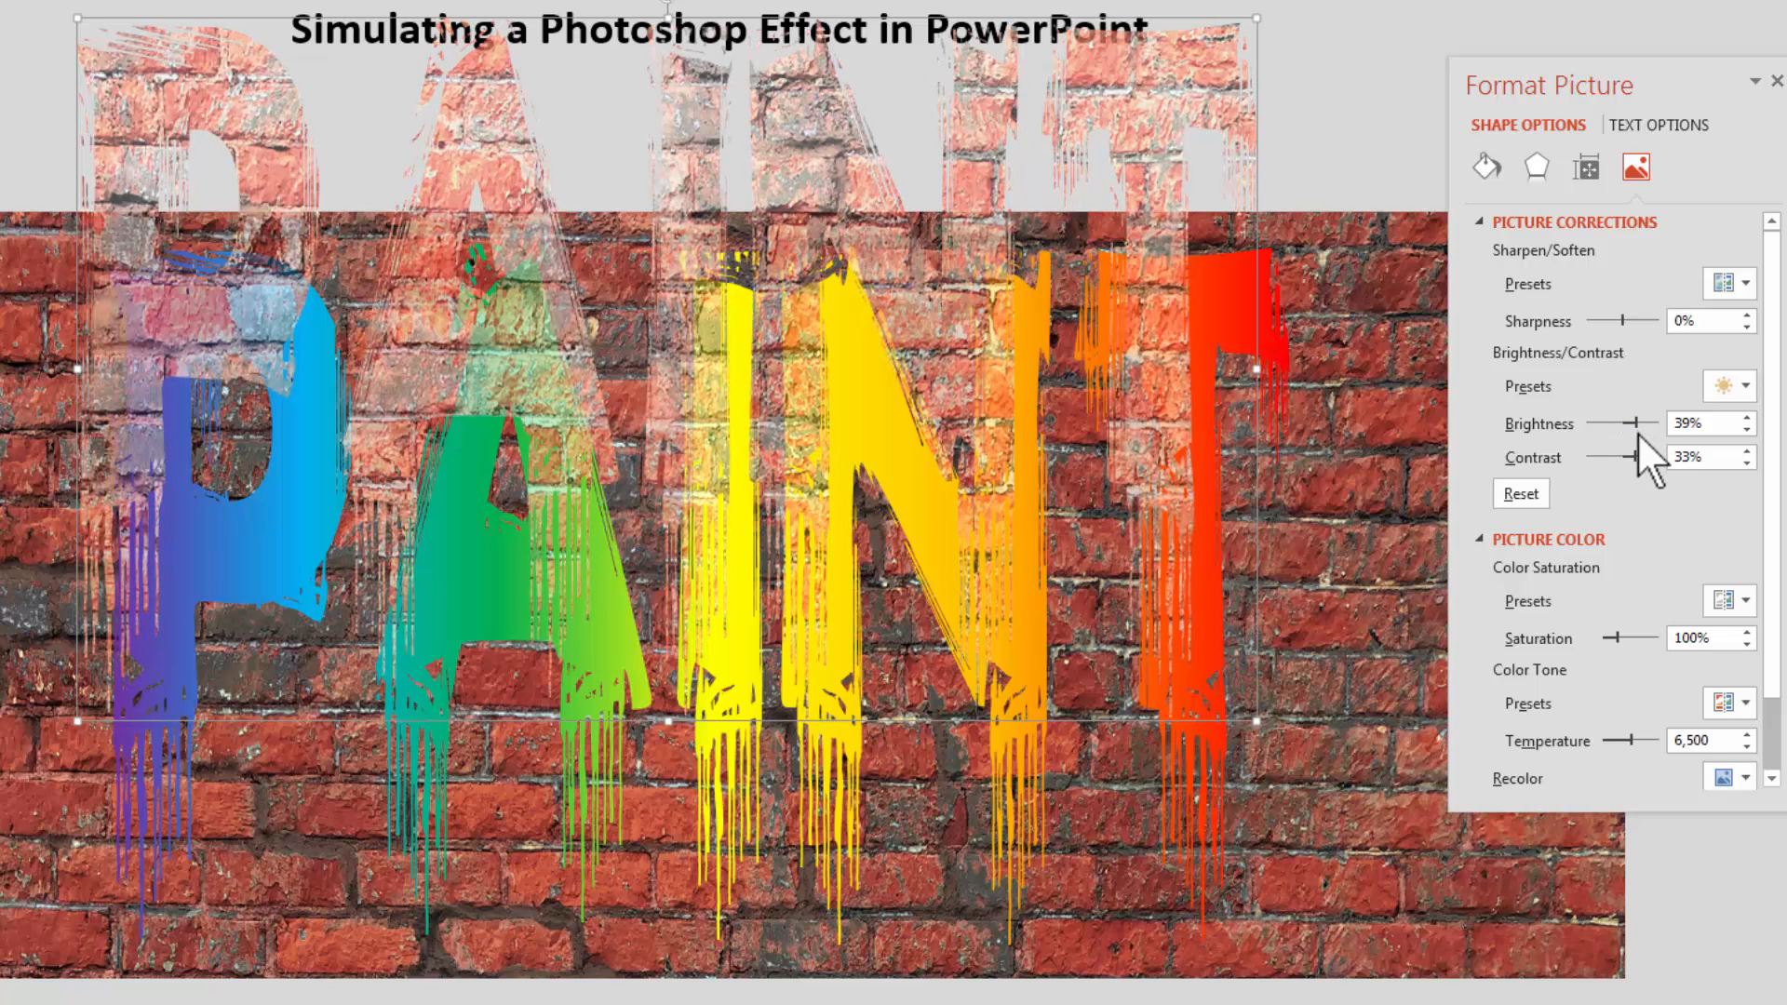